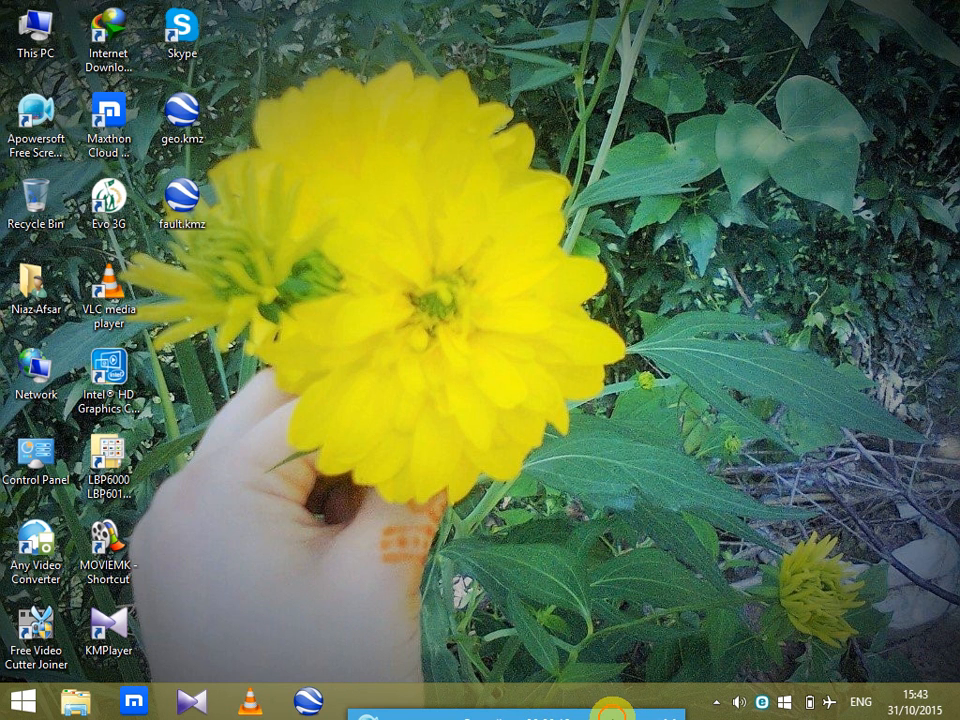
{"action": "right_click", "coordinate": [444, 151]}
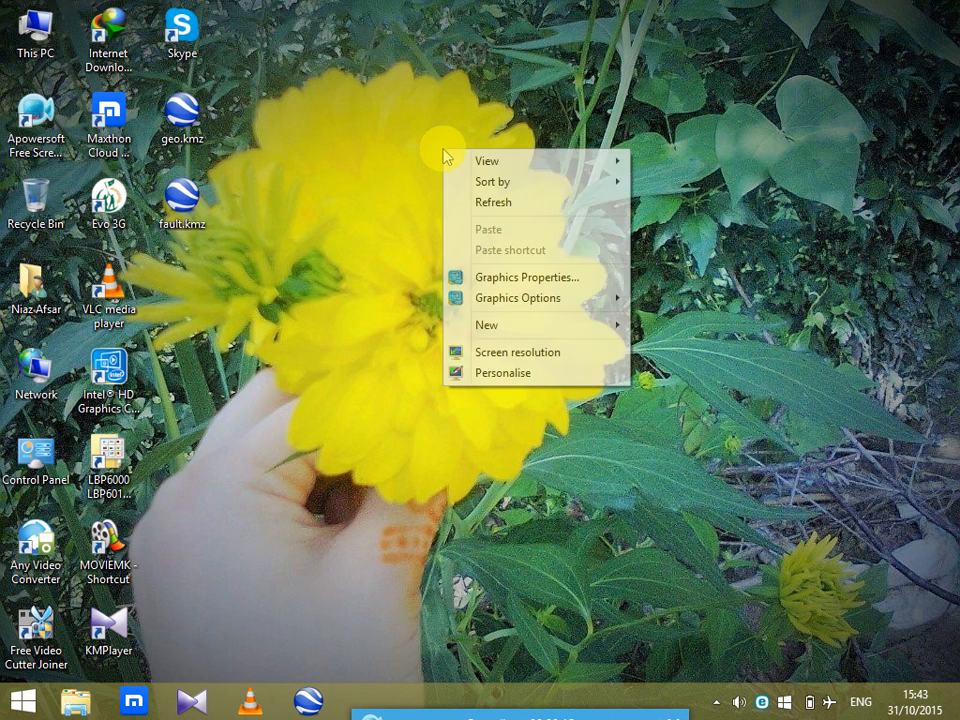
{"action": "left_click", "coordinate": [489, 204]}
{"action": "right_click", "coordinate": [422, 144]}
{"action": "left_click", "coordinate": [468, 196]}
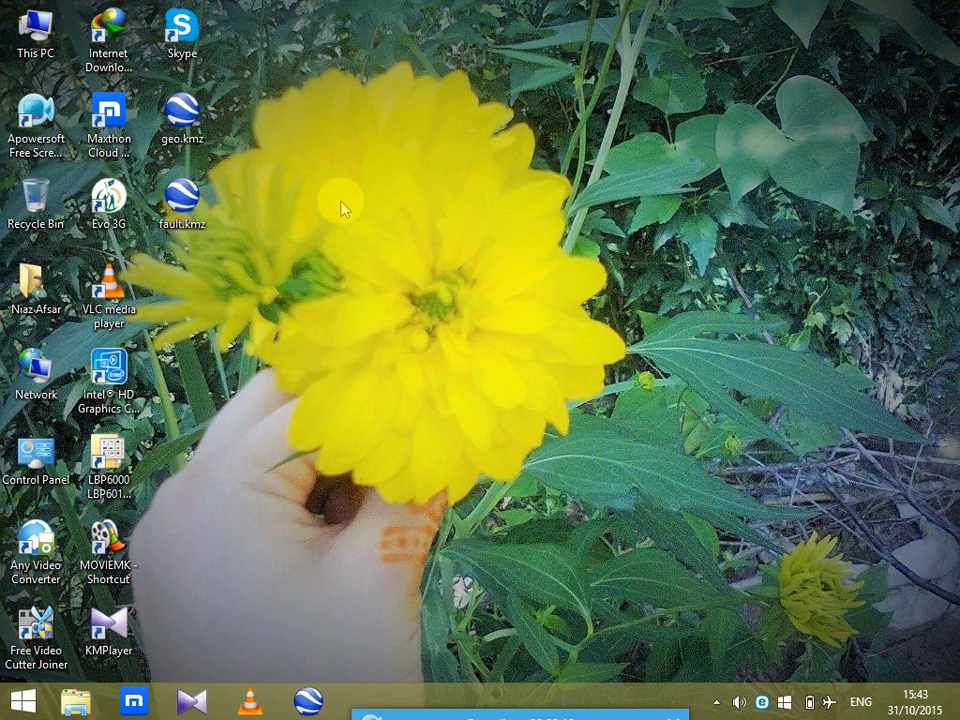
{"action": "double_click", "coordinate": [183, 200]}
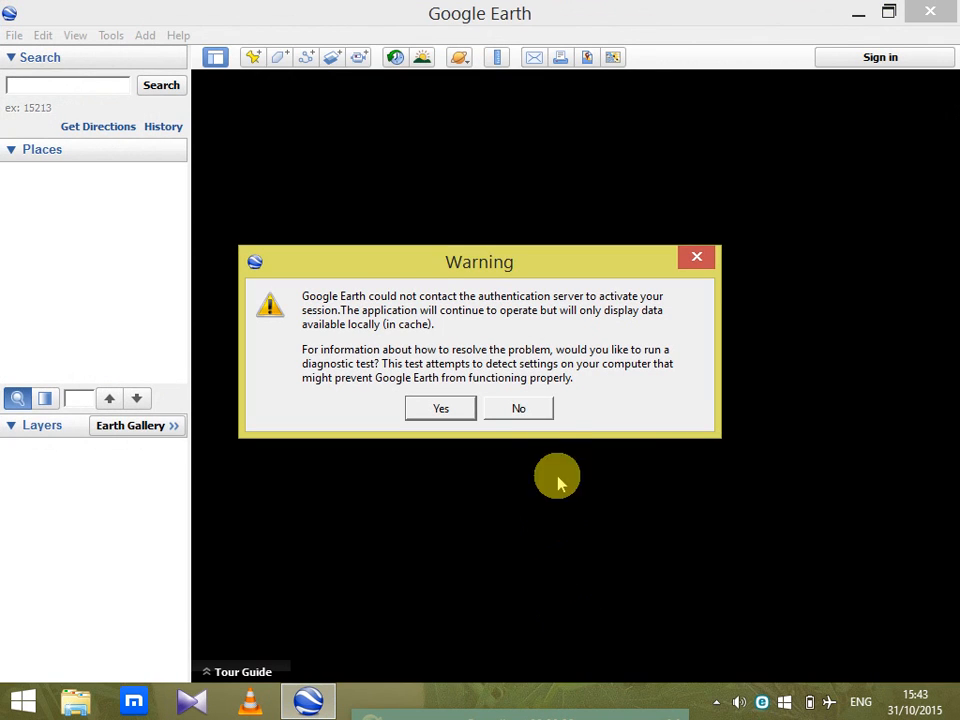
{"action": "left_click", "coordinate": [535, 414]}
{"action": "left_click", "coordinate": [516, 415]}
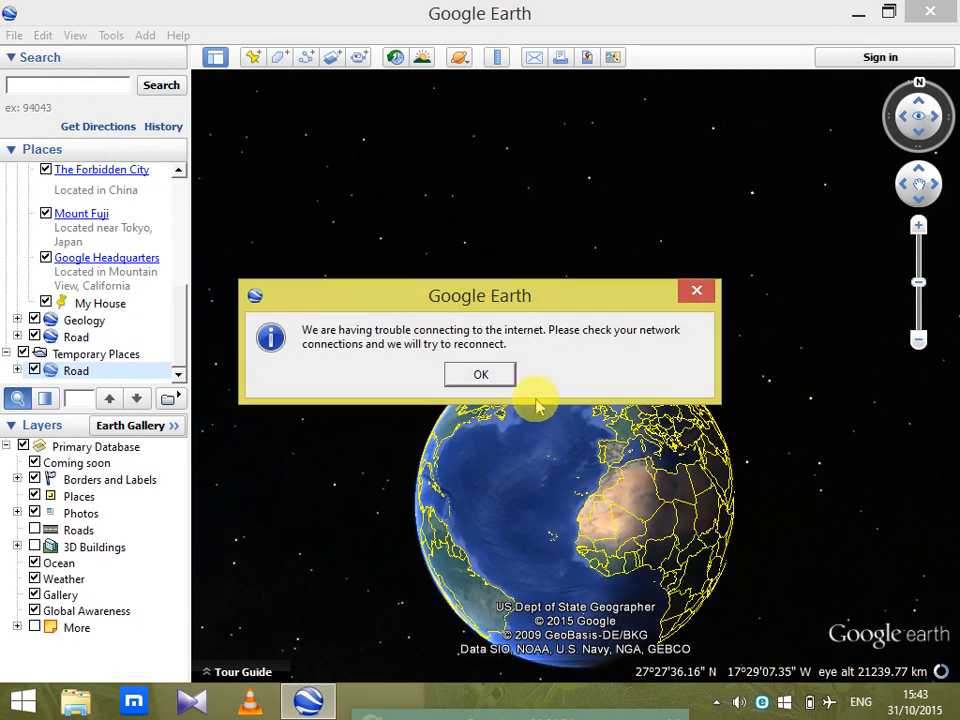
{"action": "left_click", "coordinate": [482, 379]}
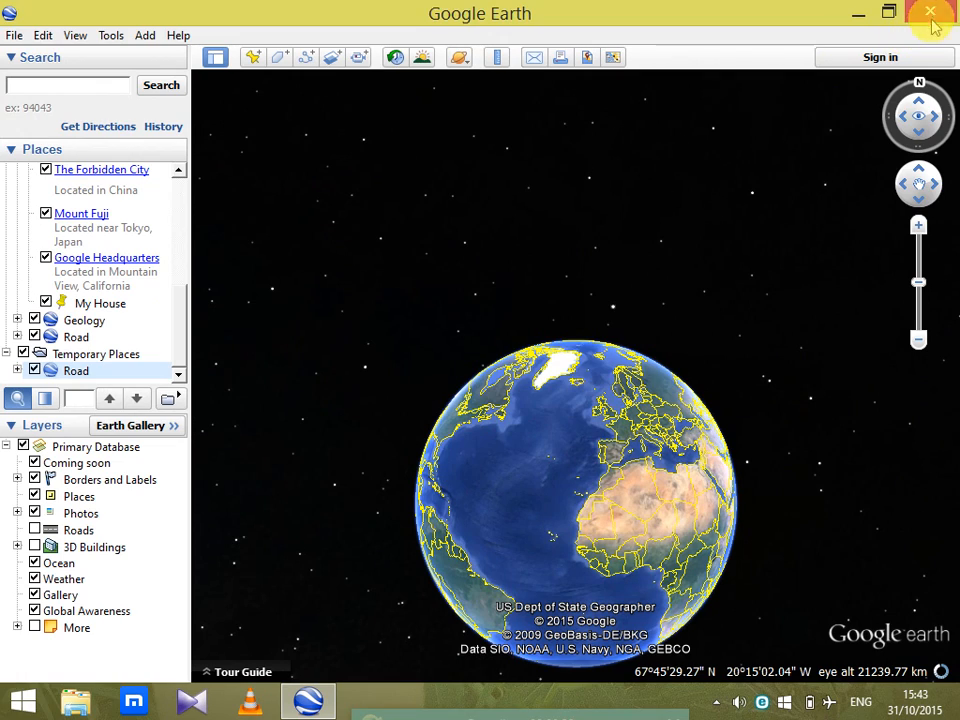
{"action": "left_click", "coordinate": [930, 14]}
{"action": "left_click", "coordinate": [480, 375]}
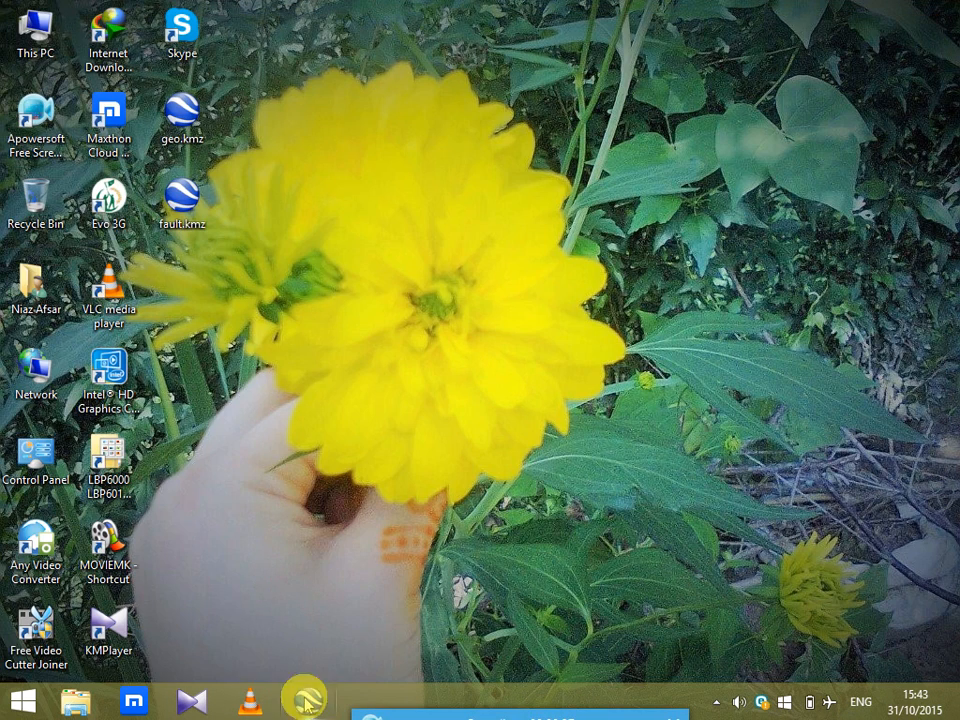
Start ArcMap 10.1 and open the recent map document "Geological map - Copy".
{"action": "left_click", "coordinate": [26, 703]}
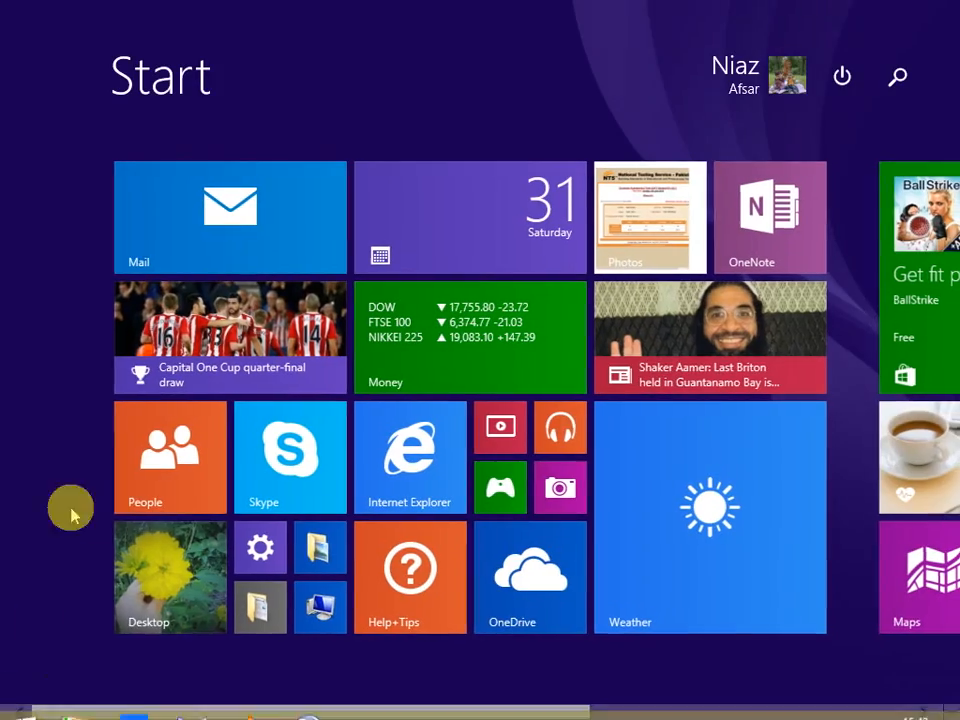
{"action": "left_click", "coordinate": [124, 680]}
{"action": "scroll", "coordinate": [951, 428], "scroll_direction": "down", "scroll_amount": 10}
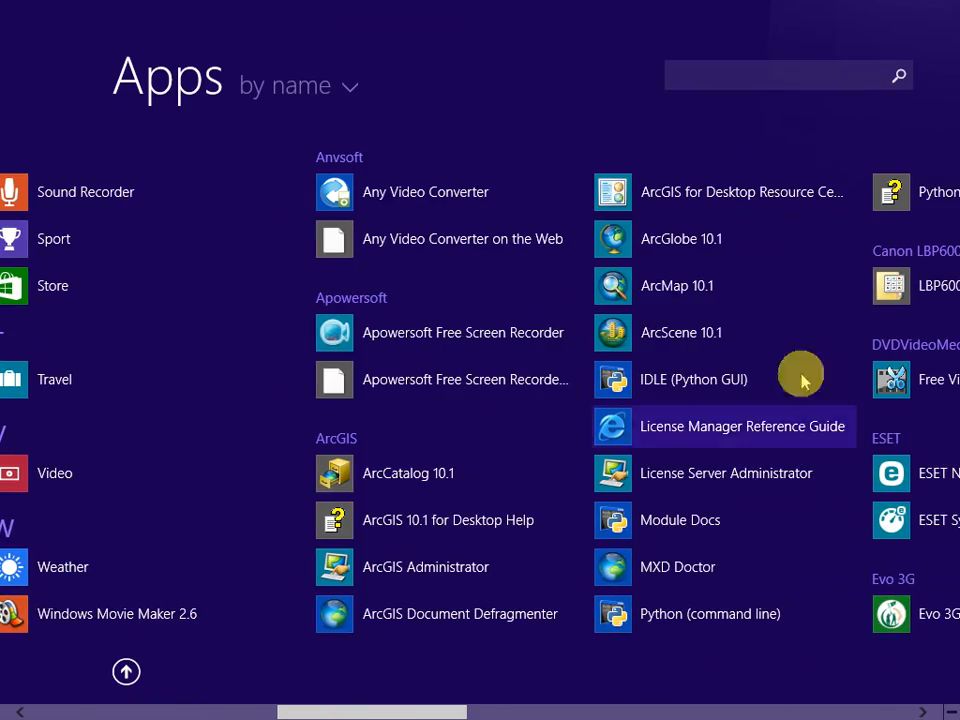
{"action": "left_click", "coordinate": [678, 292]}
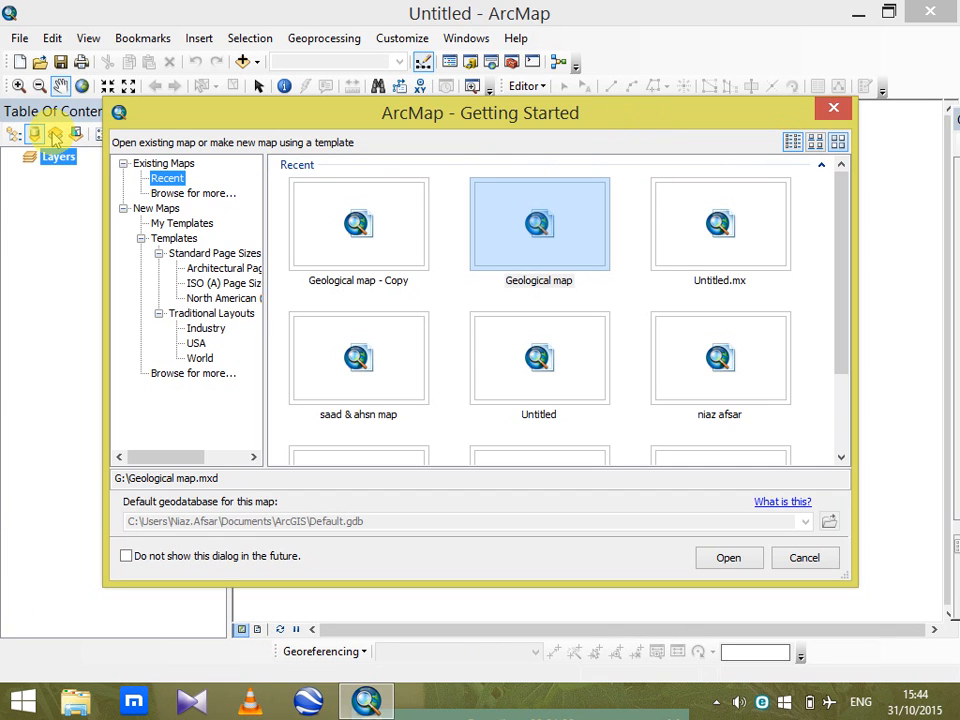
{"action": "left_click", "coordinate": [321, 214]}
{"action": "left_click", "coordinate": [726, 559]}
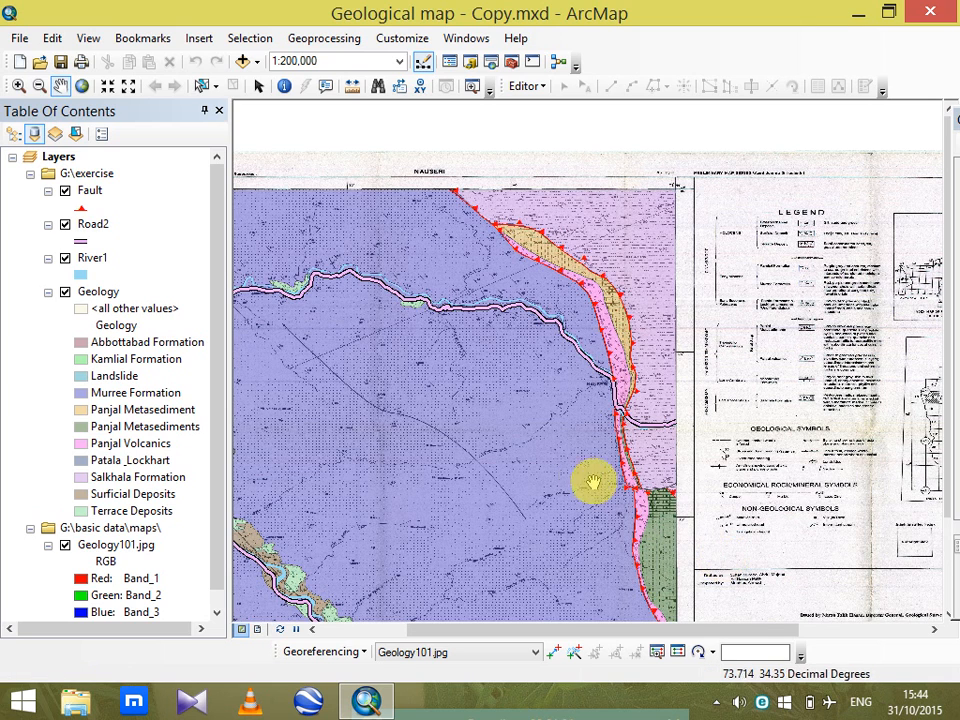
Inspect the two large Murree Formation polygons by selecting each on the map, and clear the selection.
{"action": "left_click_drag", "start_coordinate": [553, 467], "coordinate": [676, 393]}
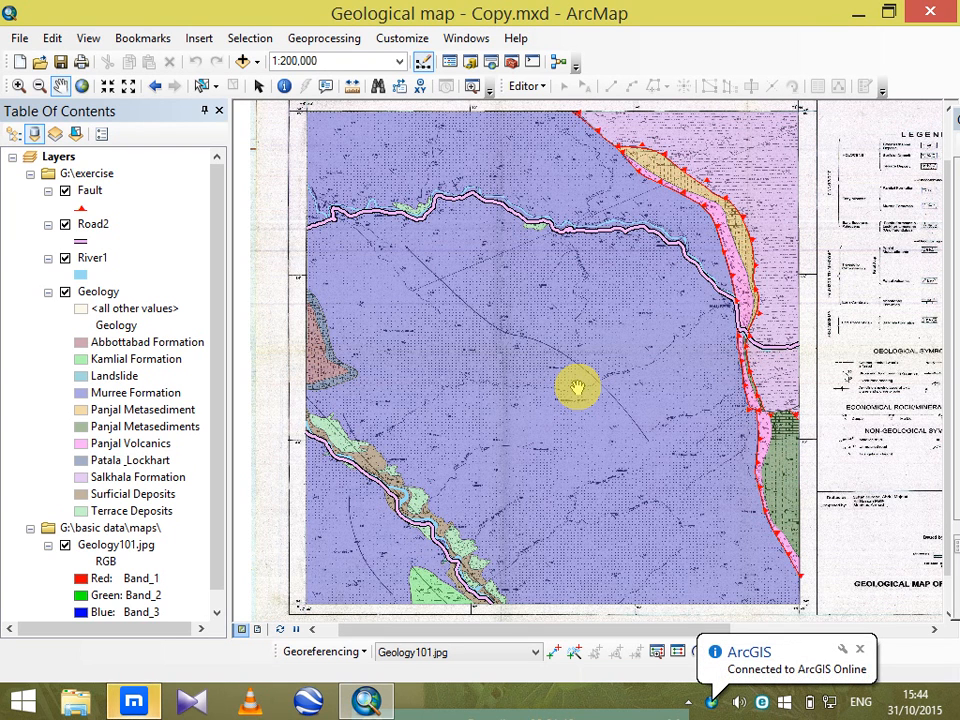
{"action": "scroll", "coordinate": [468, 307], "scroll_direction": "down", "scroll_amount": 4}
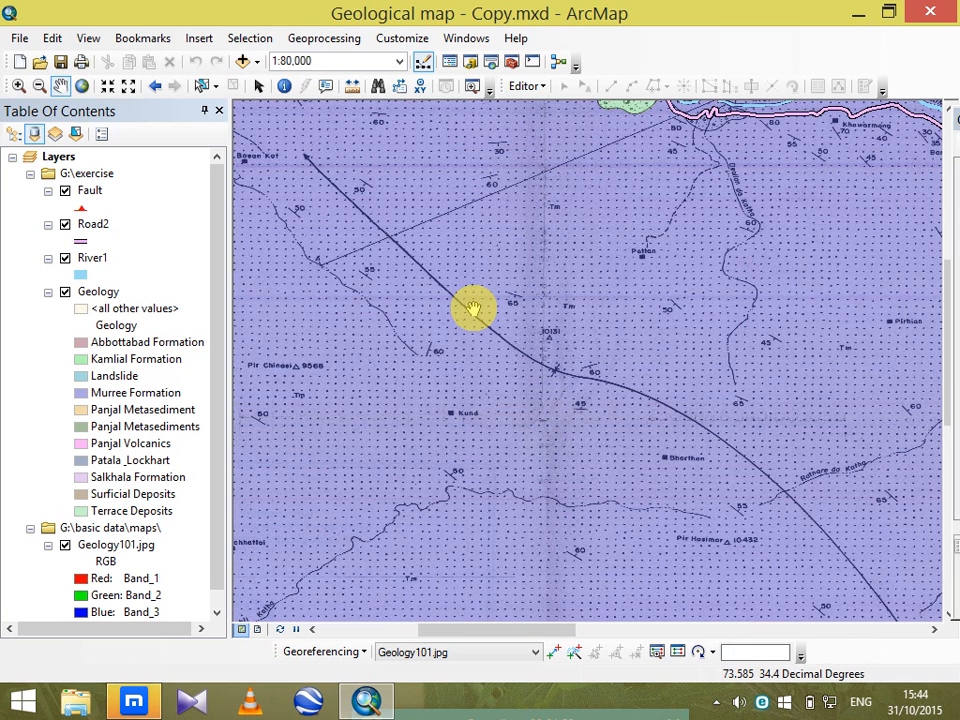
{"action": "scroll", "coordinate": [473, 309], "scroll_direction": "up", "scroll_amount": 3}
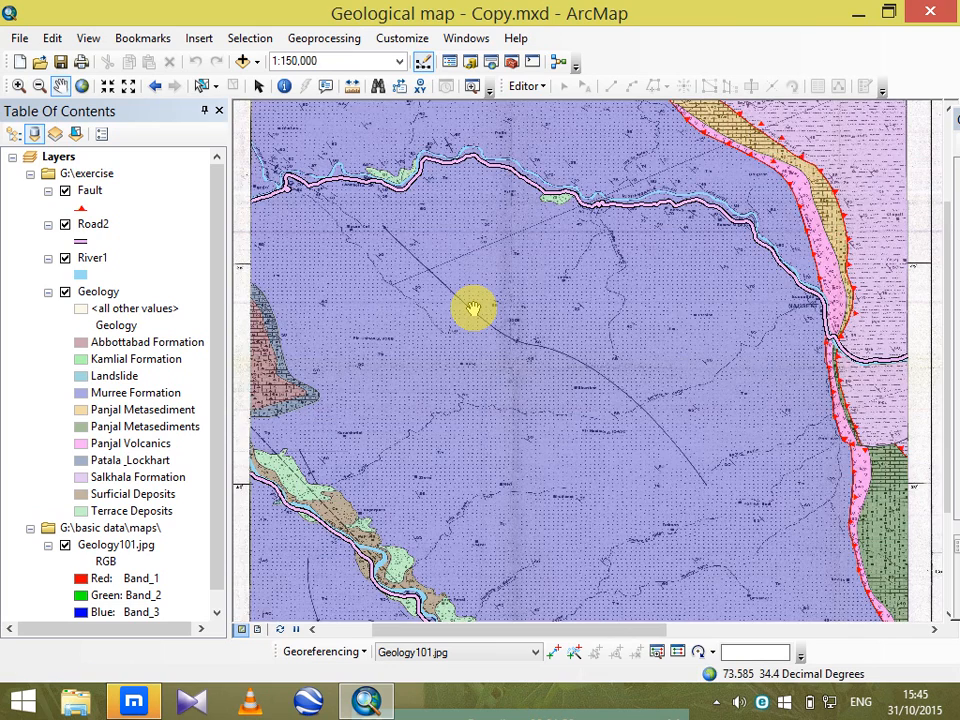
{"action": "scroll", "coordinate": [473, 310], "scroll_direction": "down", "scroll_amount": 1}
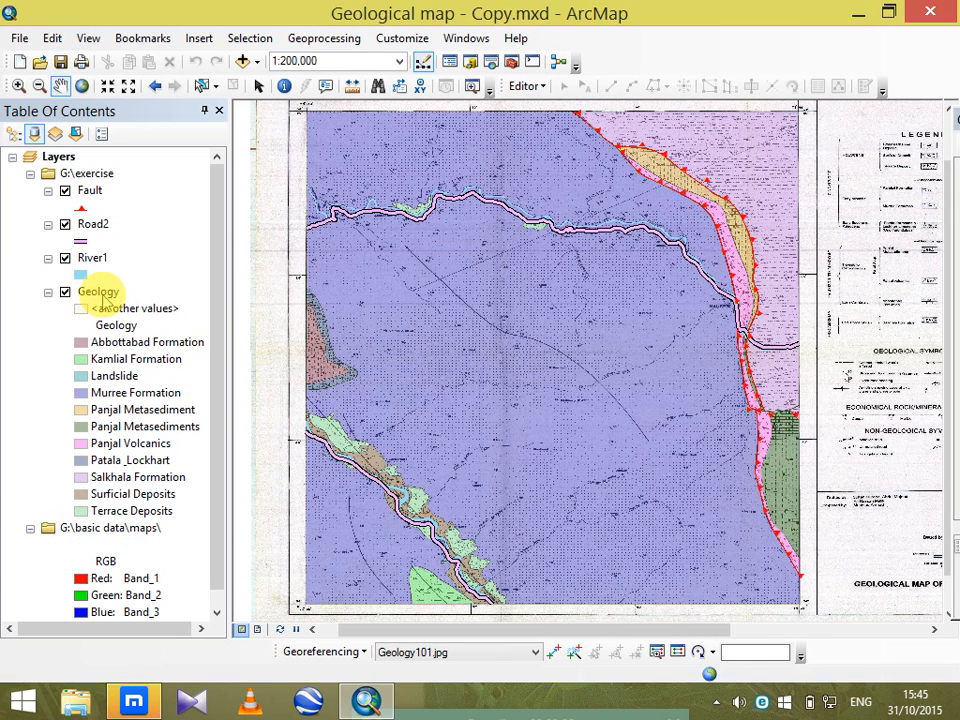
{"action": "left_click", "coordinate": [201, 86]}
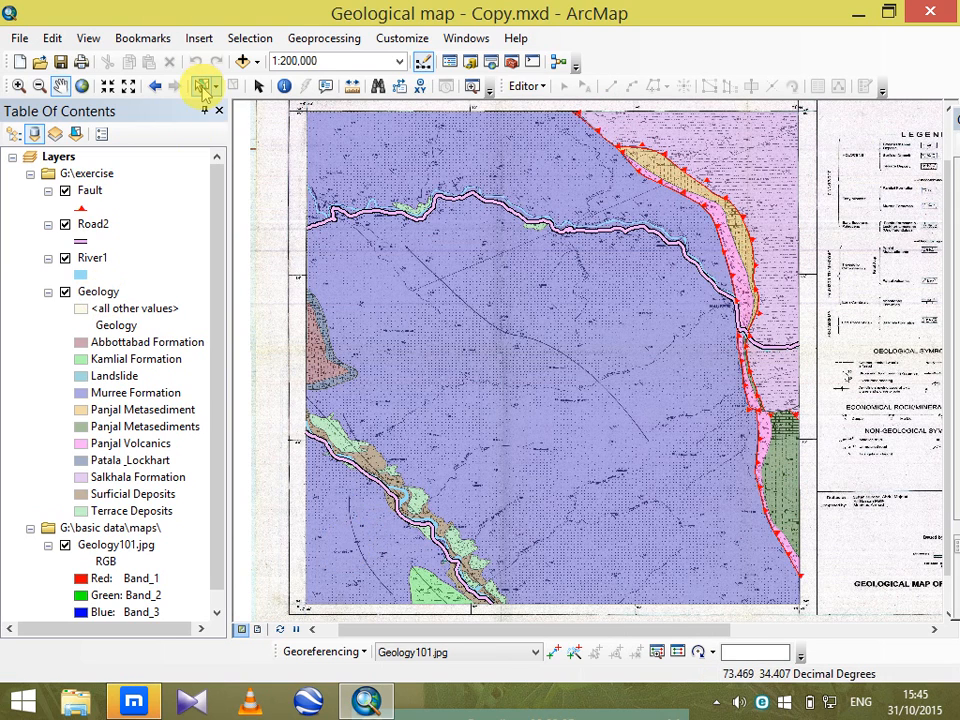
{"action": "left_click", "coordinate": [361, 548]}
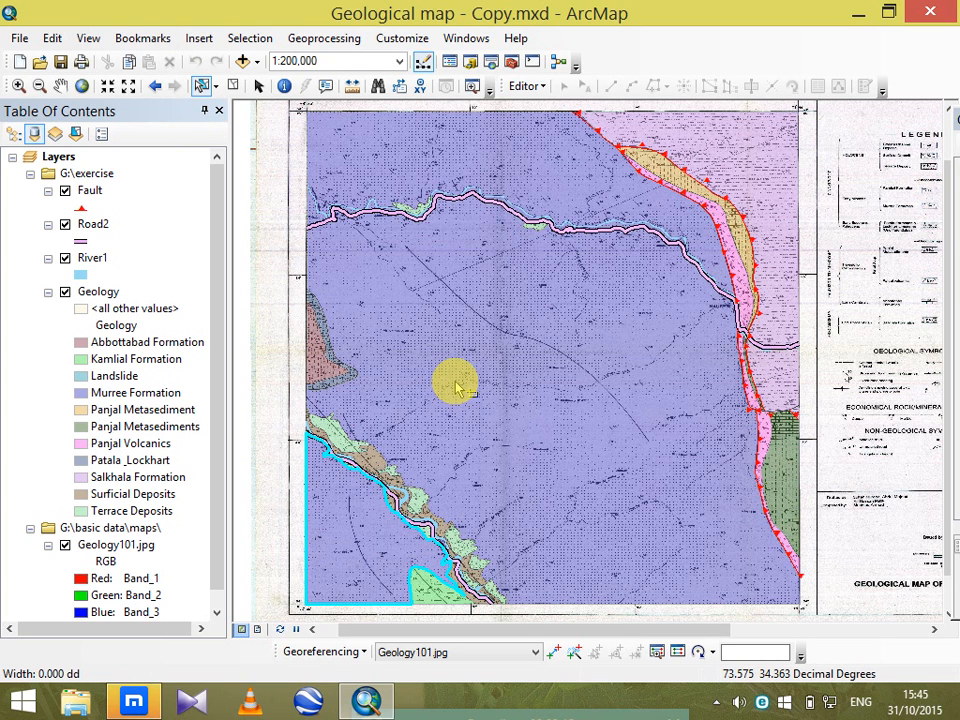
{"action": "left_click", "coordinate": [503, 430]}
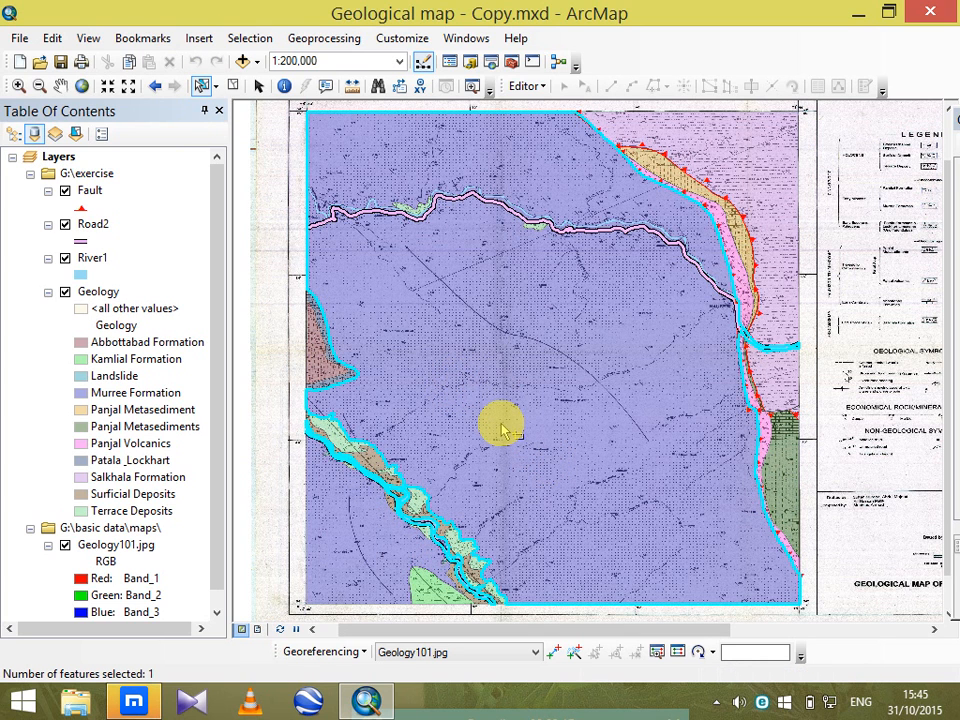
{"action": "left_click", "coordinate": [252, 352]}
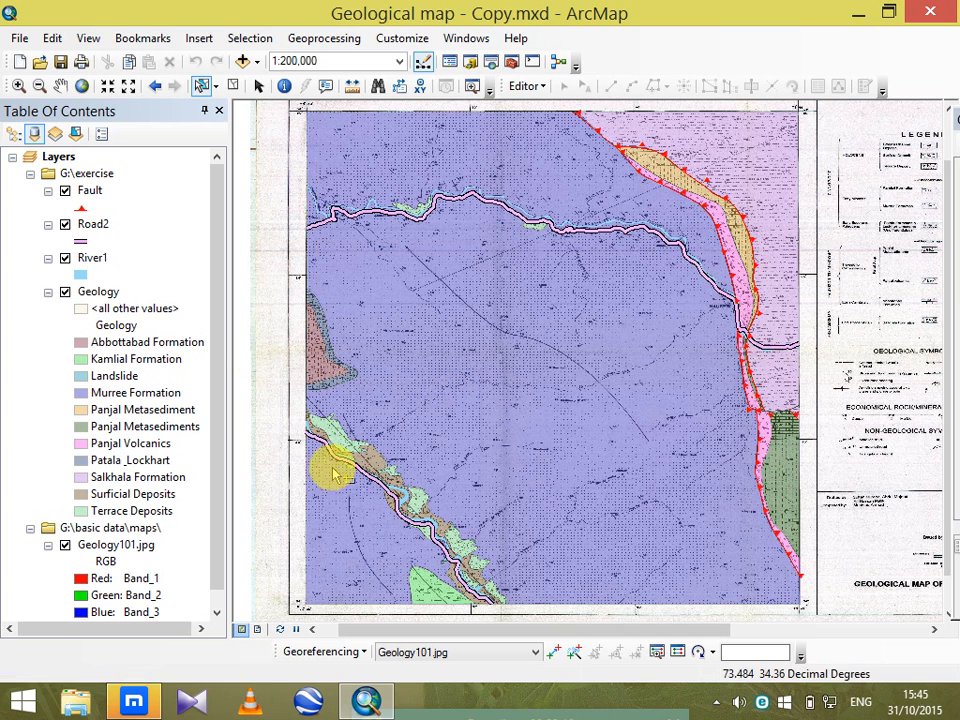
Select a Kamlial Formation, a Terrace Deposits and a Panjal Metasediments polygon one after another, and clear the selection.
{"action": "left_click", "coordinate": [424, 580]}
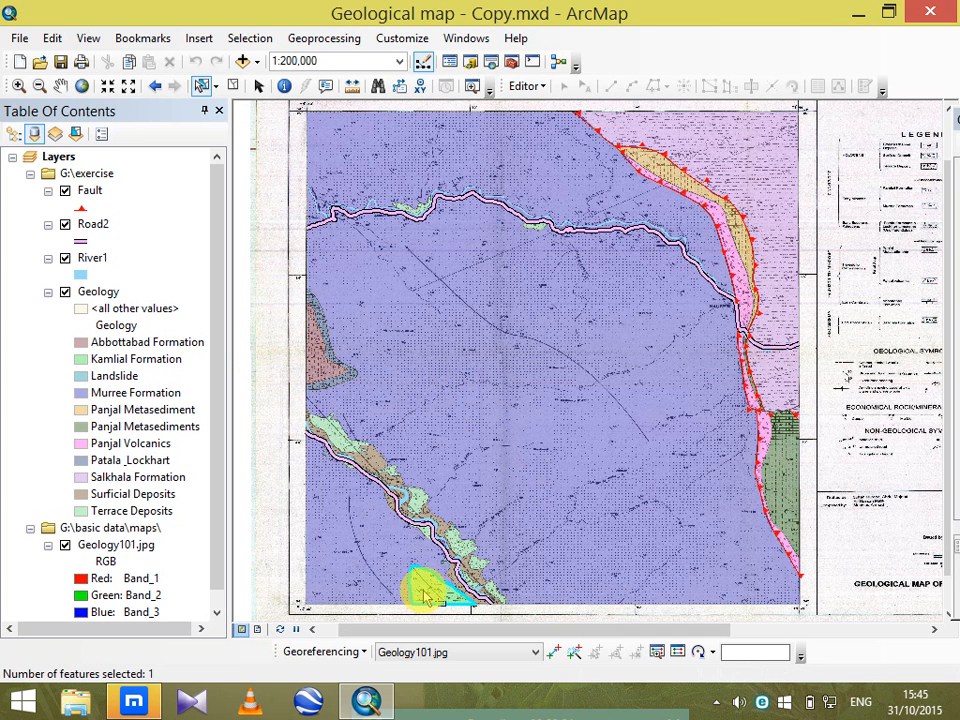
{"action": "left_click", "coordinate": [460, 545]}
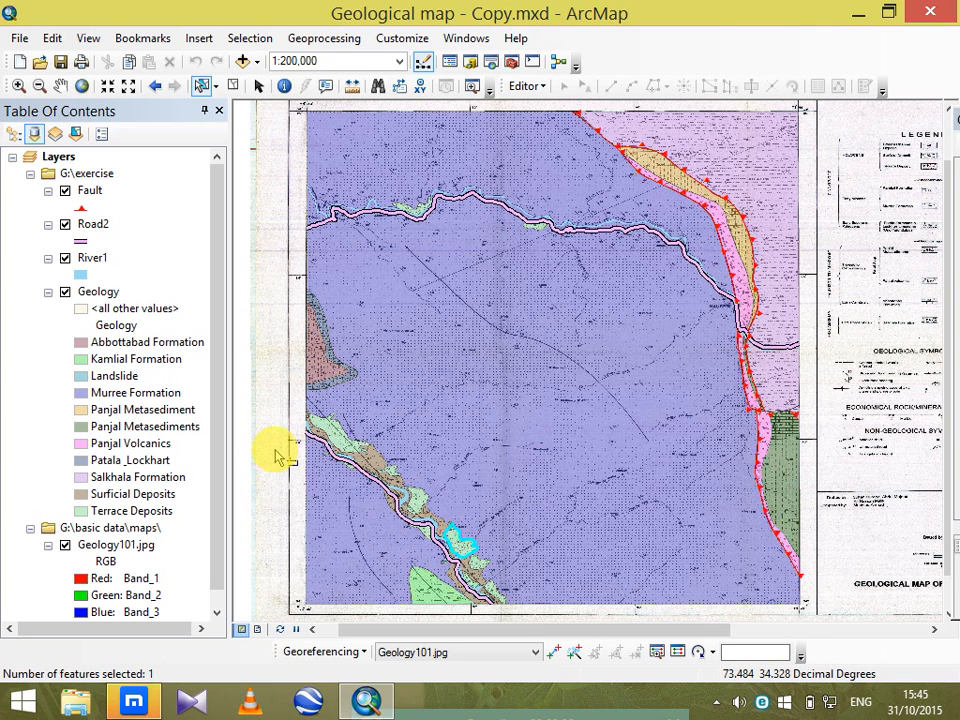
{"action": "left_click", "coordinate": [778, 483]}
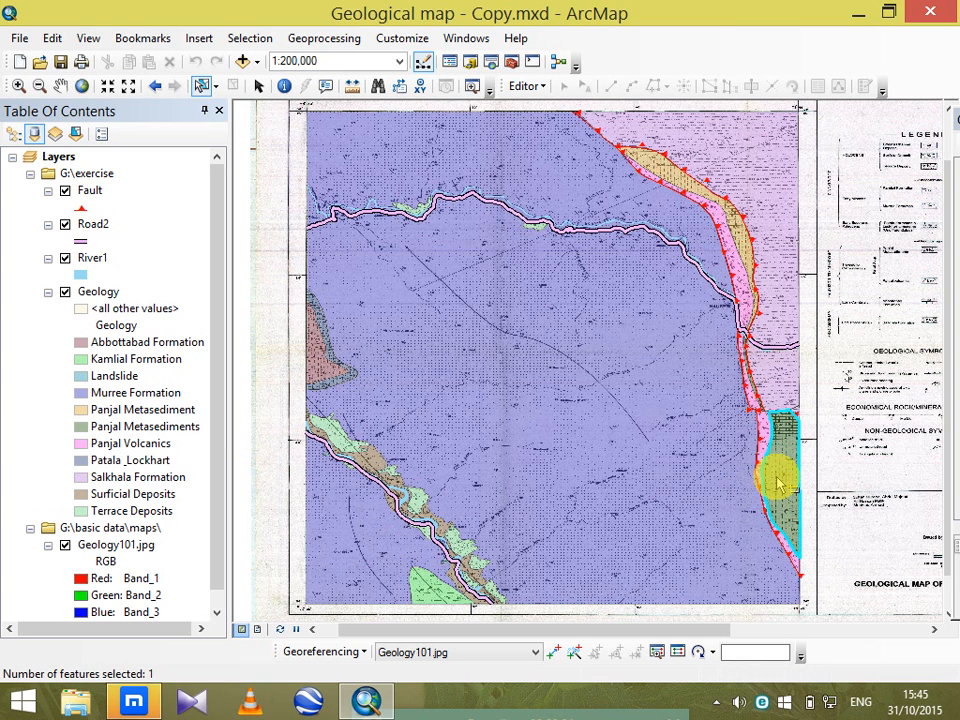
{"action": "left_click", "coordinate": [248, 428]}
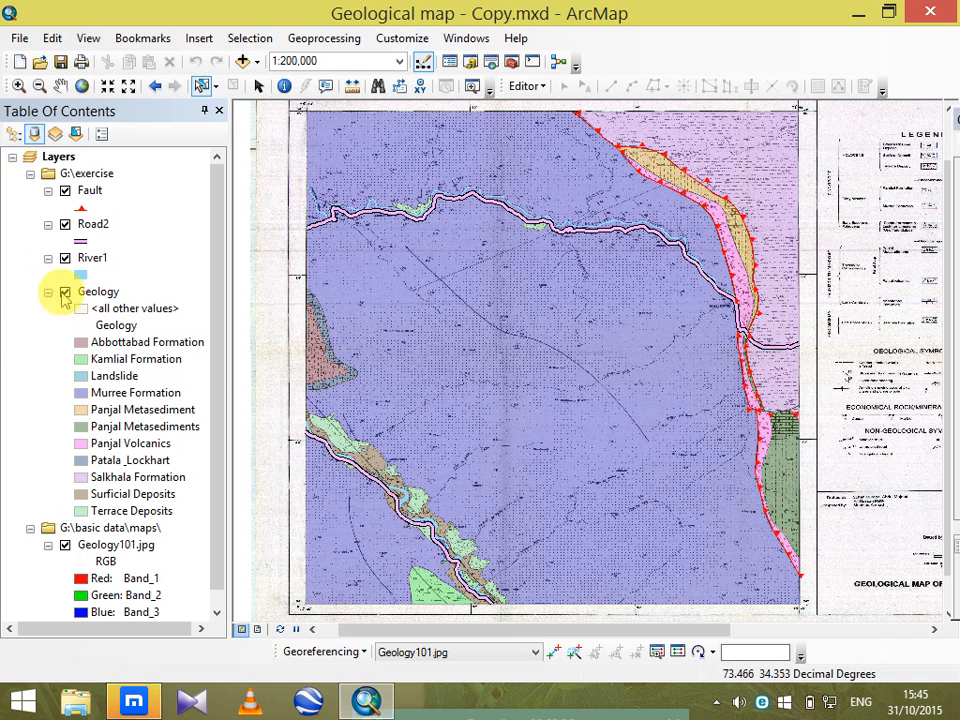
Open the Geology layer's attribute table, look through its records from first to last, and close it.
{"action": "left_click", "coordinate": [105, 292]}
{"action": "right_click", "coordinate": [112, 292]}
{"action": "left_click", "coordinate": [200, 331]}
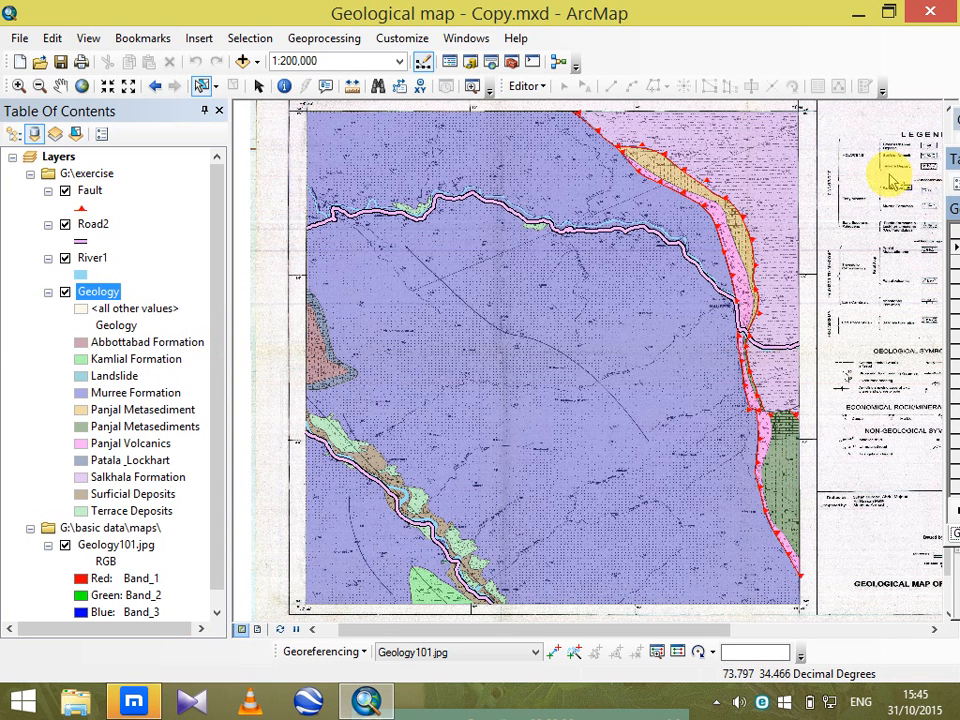
{"action": "left_click_drag", "start_coordinate": [953, 165], "coordinate": [197, 180]}
{"action": "left_click_drag", "start_coordinate": [465, 240], "coordinate": [466, 397]}
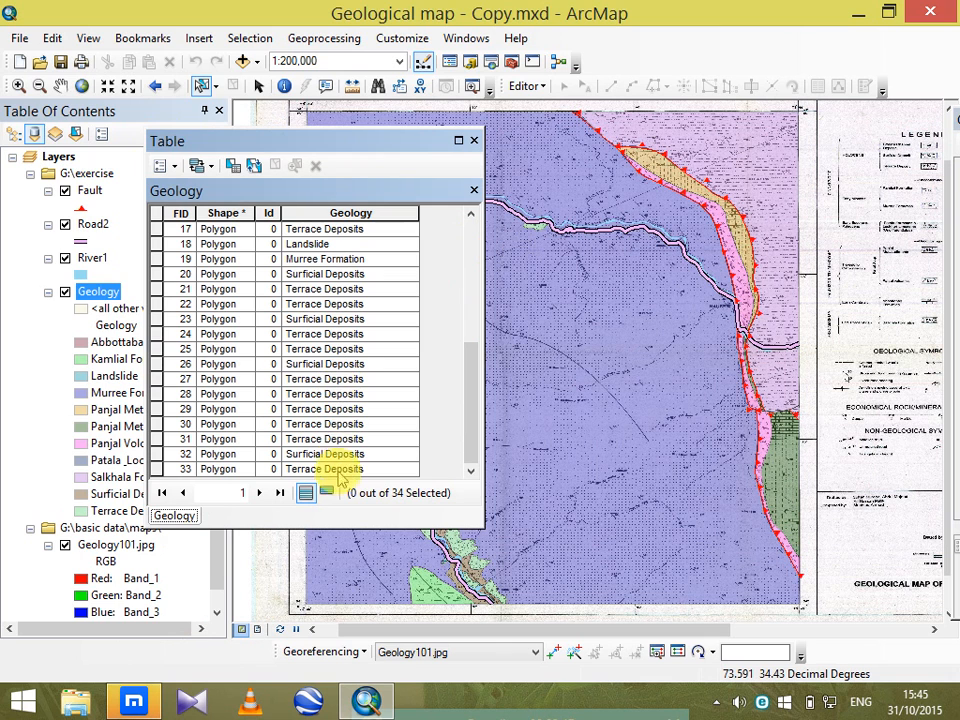
{"action": "left_click_drag", "start_coordinate": [471, 440], "coordinate": [471, 236]}
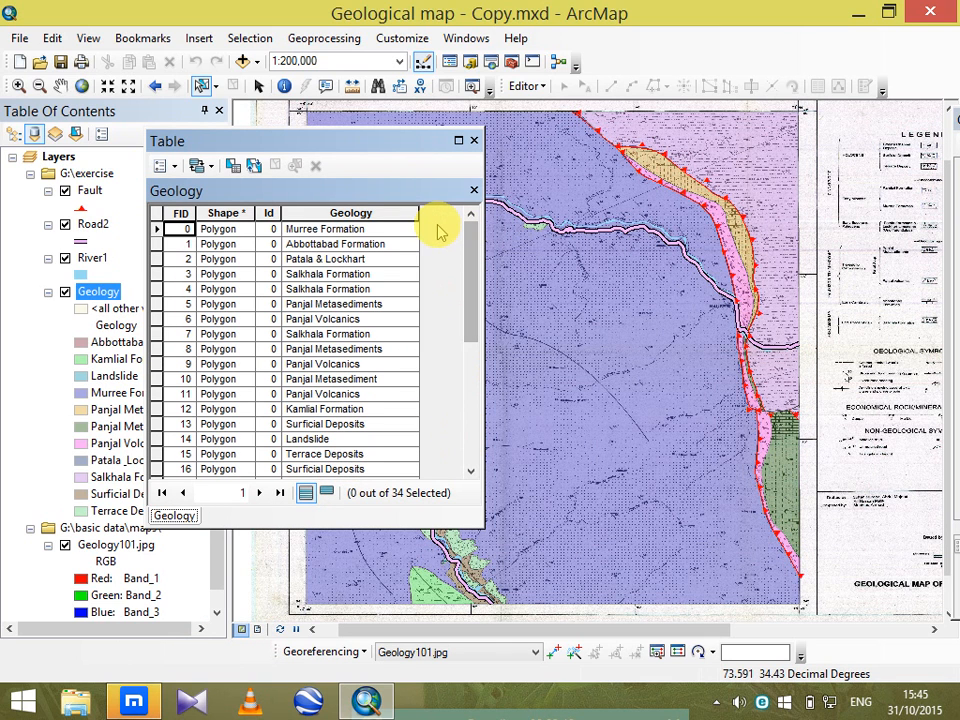
{"action": "left_click", "coordinate": [474, 141]}
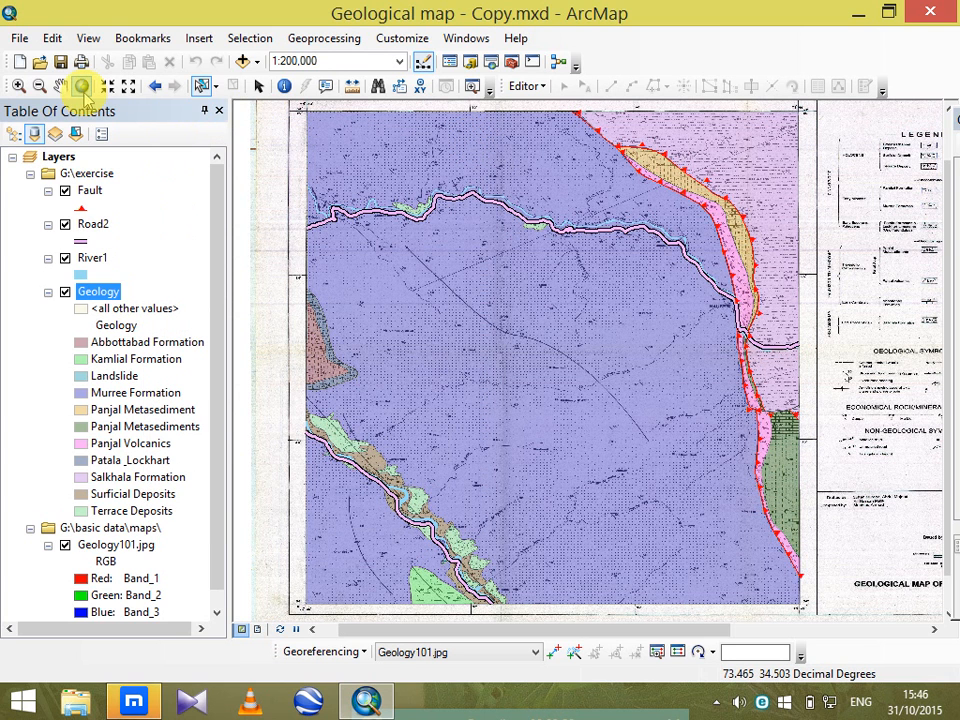
Save the map and add a field named area of type Double to the Geology layer's attribute table.
{"action": "left_click", "coordinate": [60, 62]}
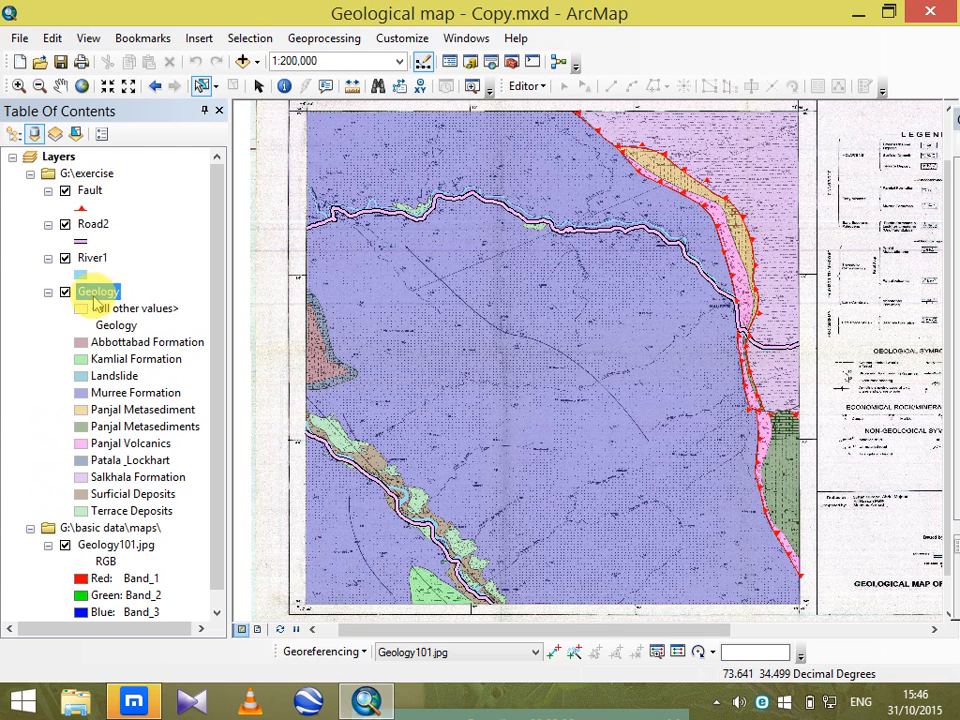
{"action": "right_click", "coordinate": [90, 289]}
{"action": "left_click", "coordinate": [148, 333]}
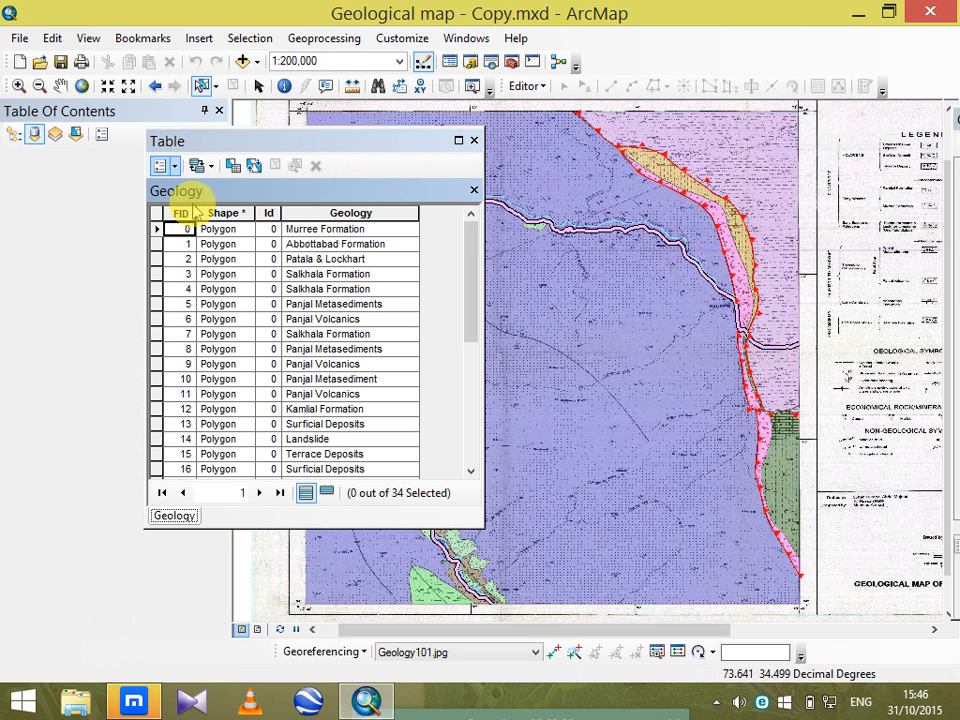
{"action": "left_click", "coordinate": [166, 165]}
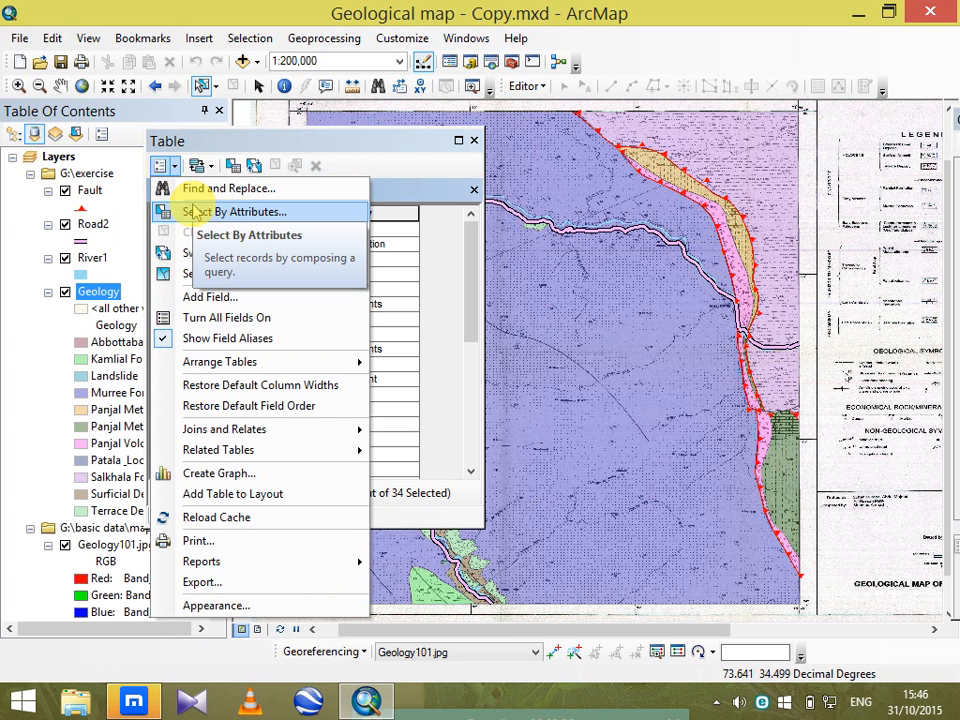
{"action": "left_click", "coordinate": [240, 297]}
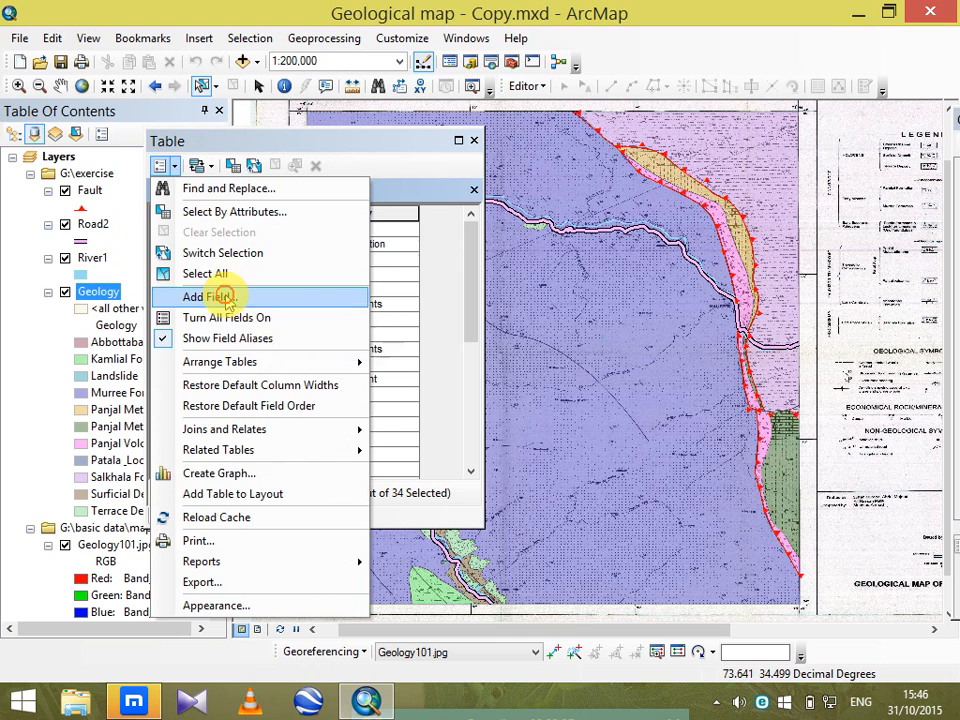
{"action": "left_click", "coordinate": [515, 283]}
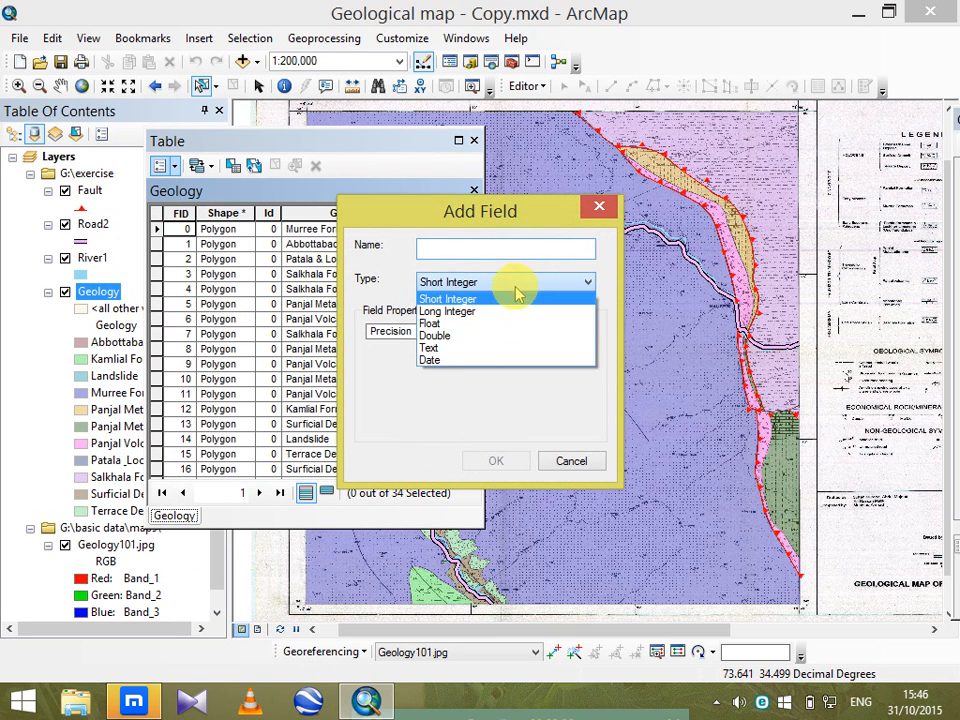
{"action": "left_click", "coordinate": [465, 335]}
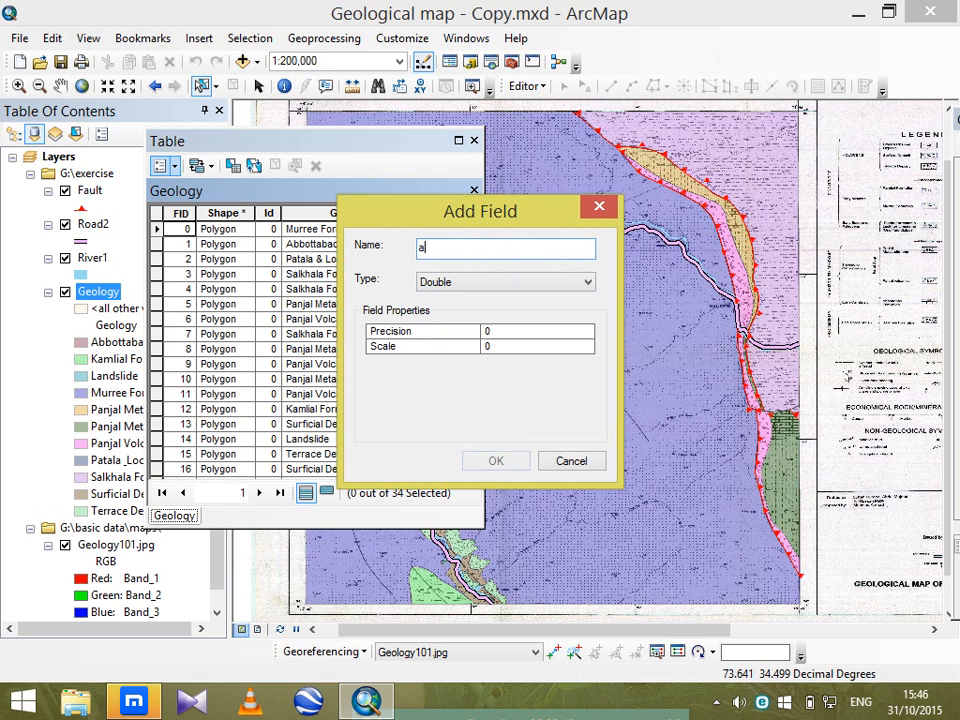
{"action": "type", "text": "area"}
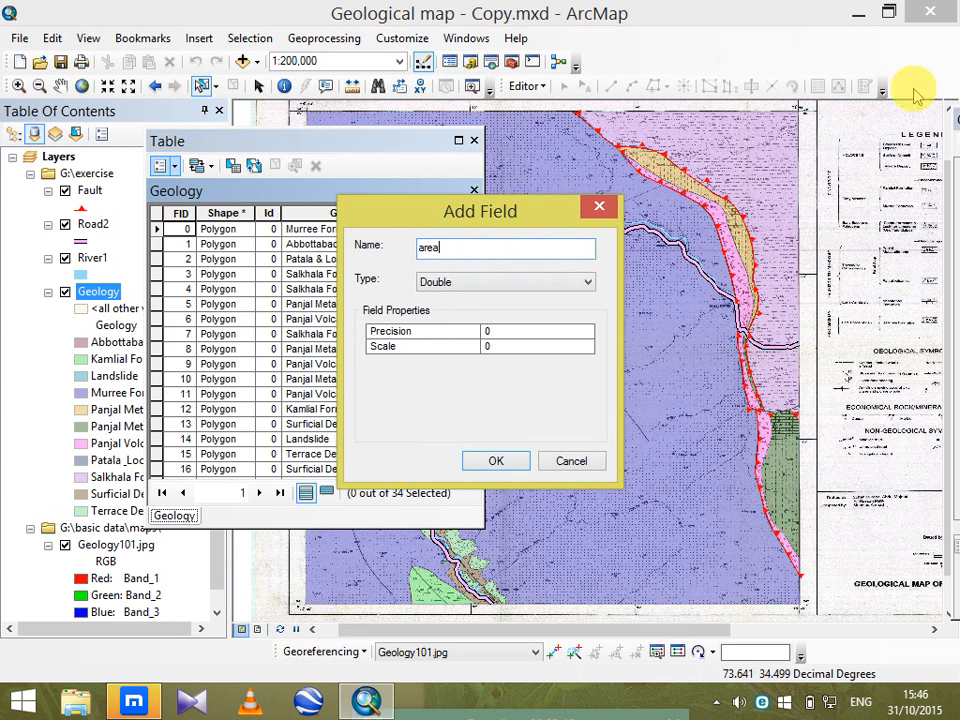
{"action": "left_click", "coordinate": [492, 463]}
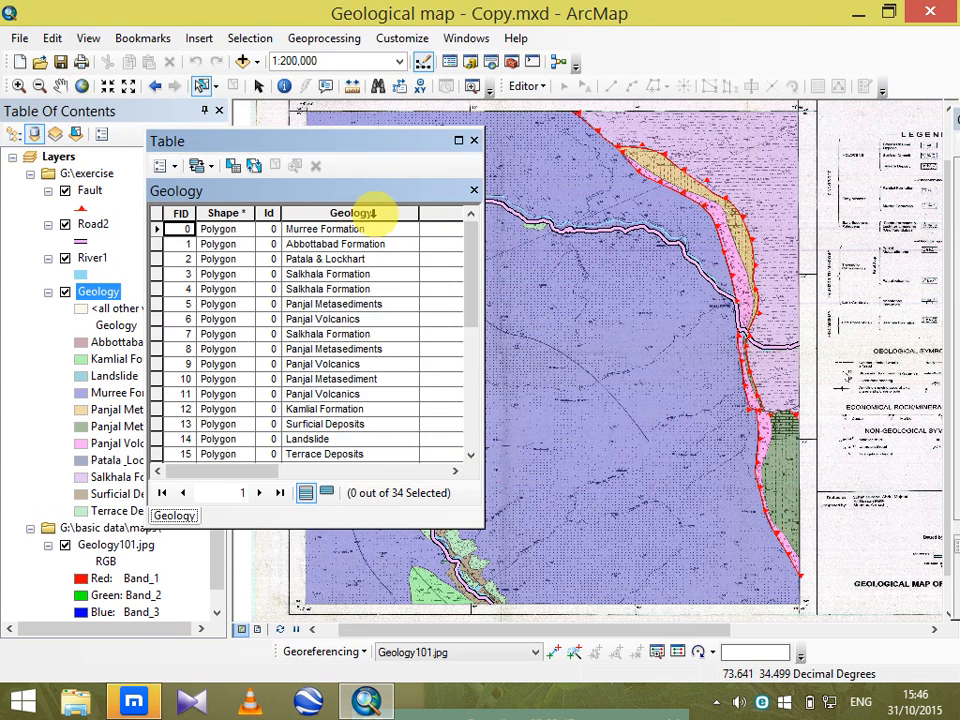
{"action": "left_click_drag", "start_coordinate": [267, 478], "coordinate": [446, 462]}
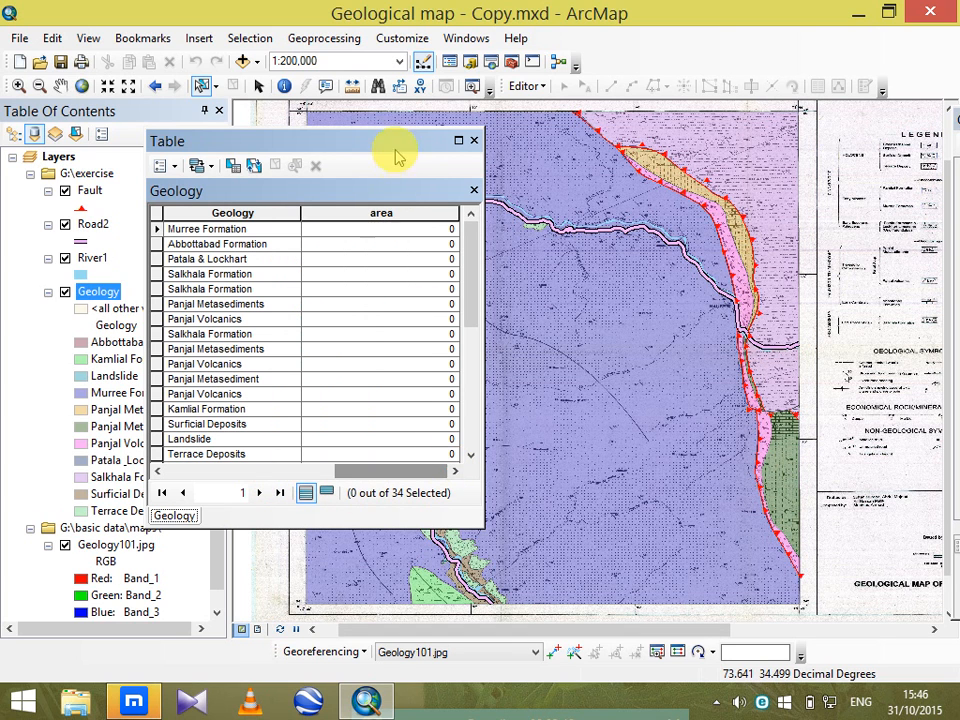
{"action": "right_click", "coordinate": [378, 211]}
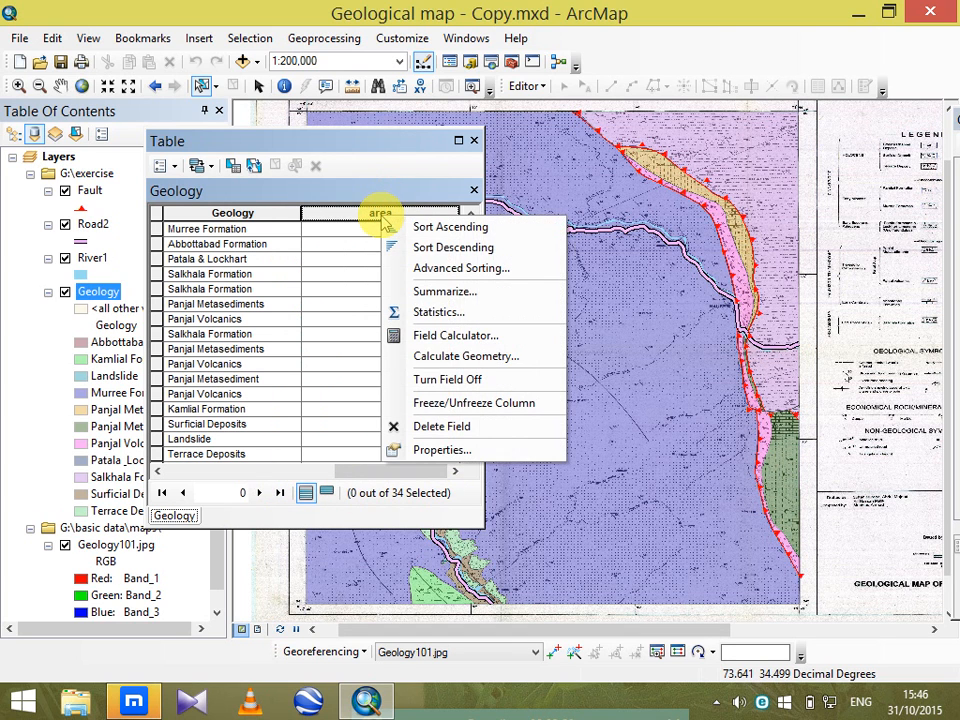
{"action": "left_click", "coordinate": [425, 362]}
{"action": "left_click", "coordinate": [437, 390]}
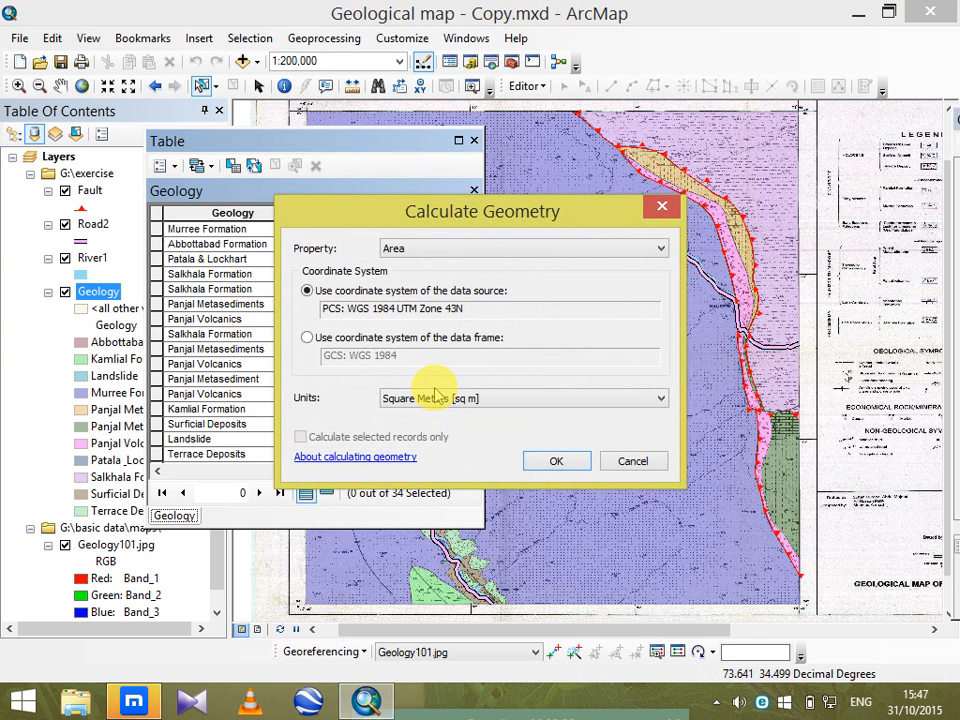
{"action": "left_click", "coordinate": [657, 397]}
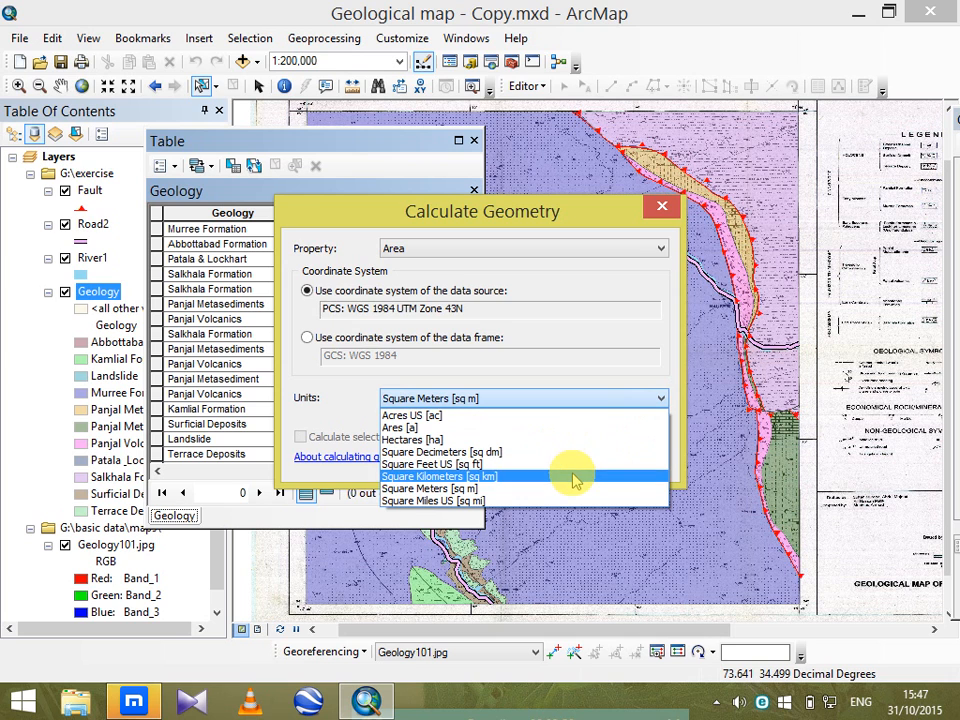
{"action": "left_click", "coordinate": [573, 477]}
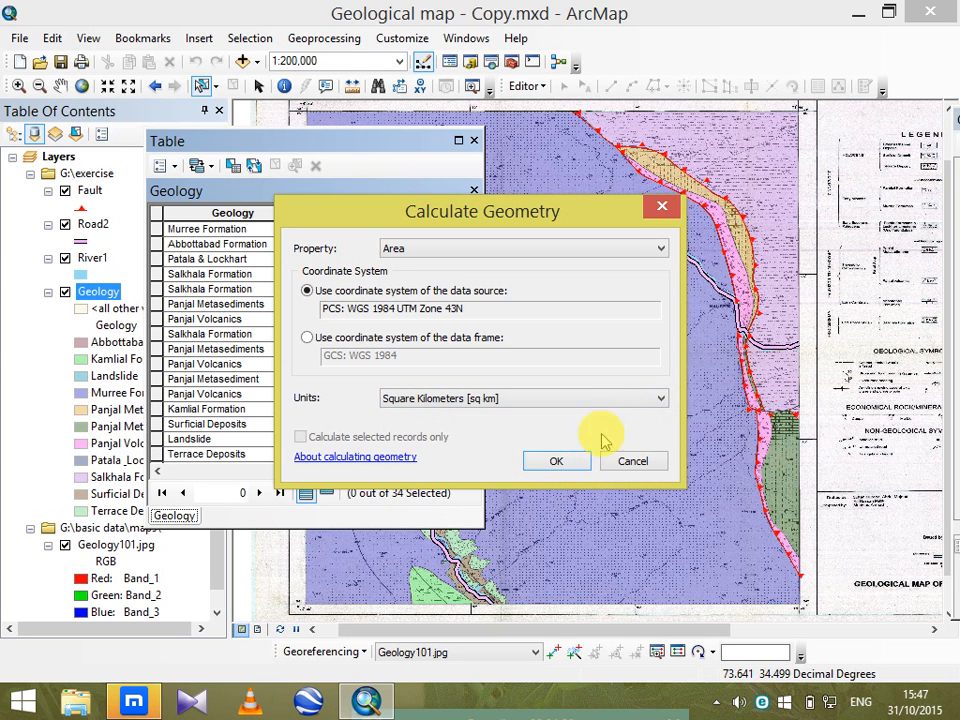
{"action": "left_click", "coordinate": [660, 207]}
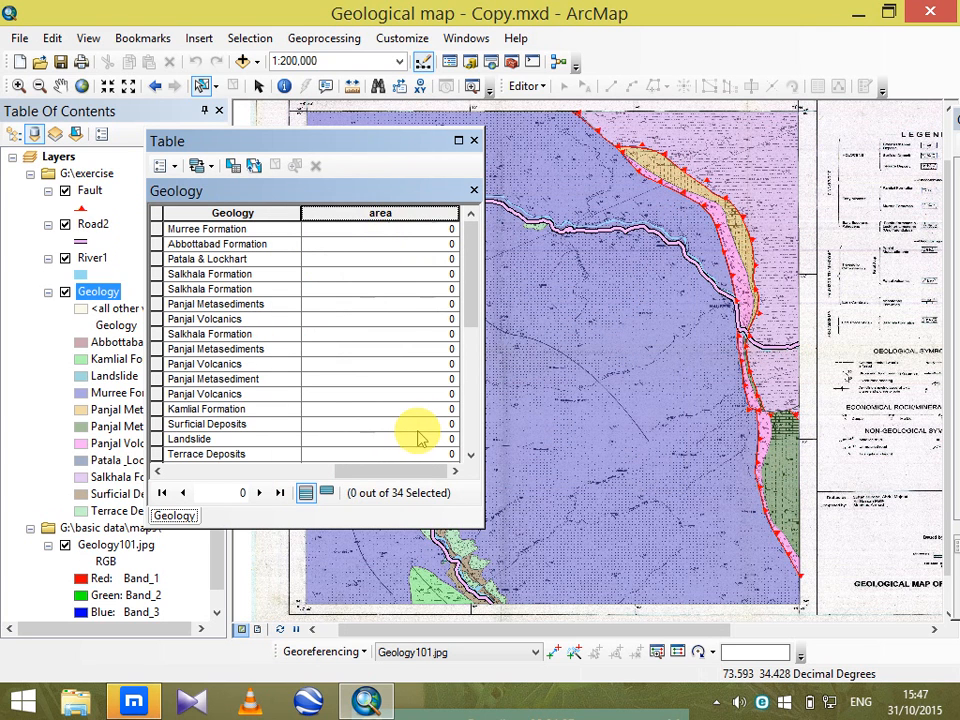
Calculate the area field's geometry as Area in Square Kilometers using the data source's coordinate system, and close the table.
{"action": "right_click", "coordinate": [372, 211]}
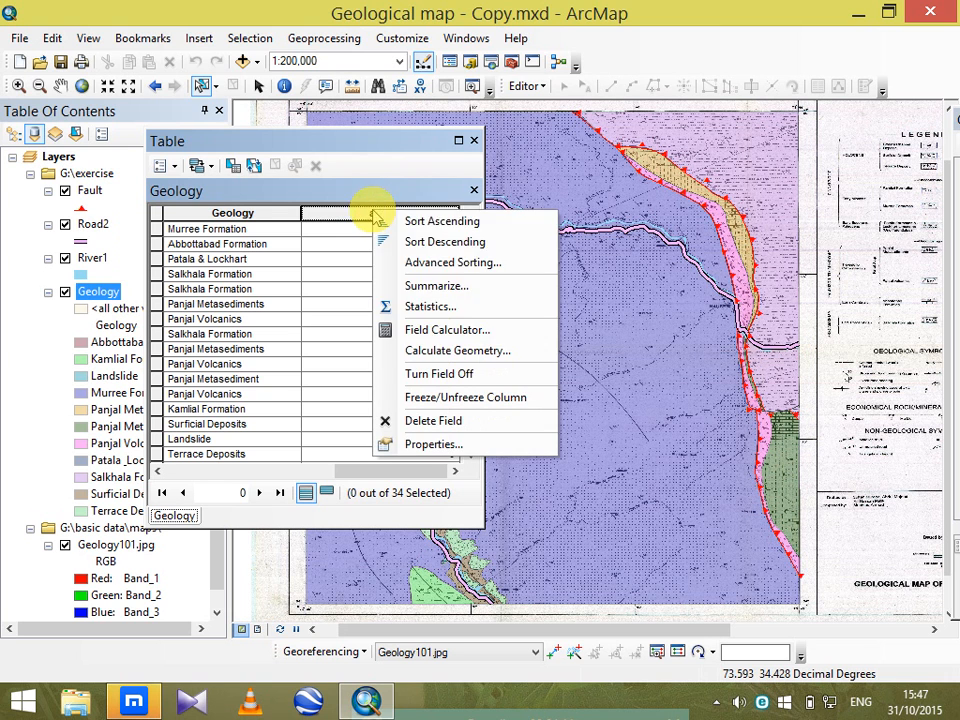
{"action": "left_click", "coordinate": [455, 351]}
{"action": "left_click", "coordinate": [437, 388]}
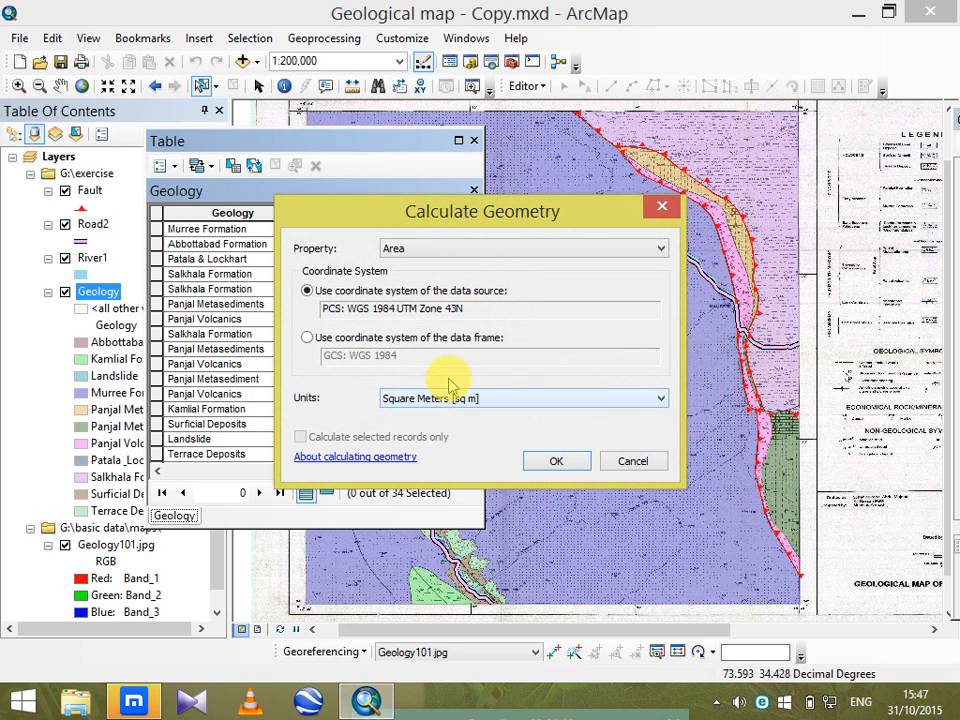
{"action": "left_click", "coordinate": [440, 248]}
{"action": "left_click", "coordinate": [445, 257]}
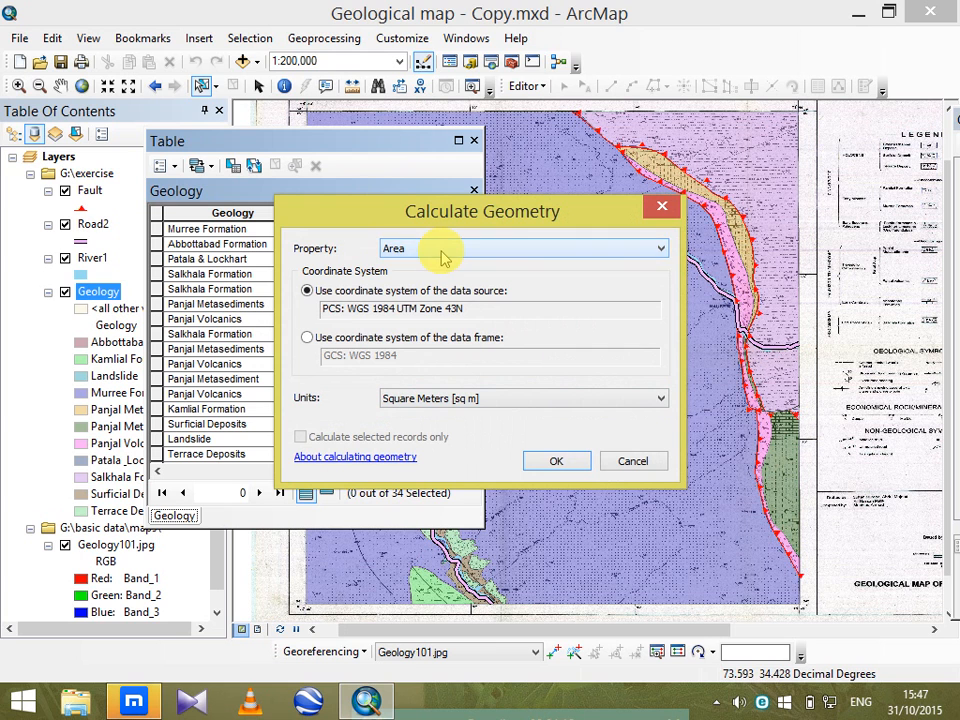
{"action": "left_click", "coordinate": [493, 398]}
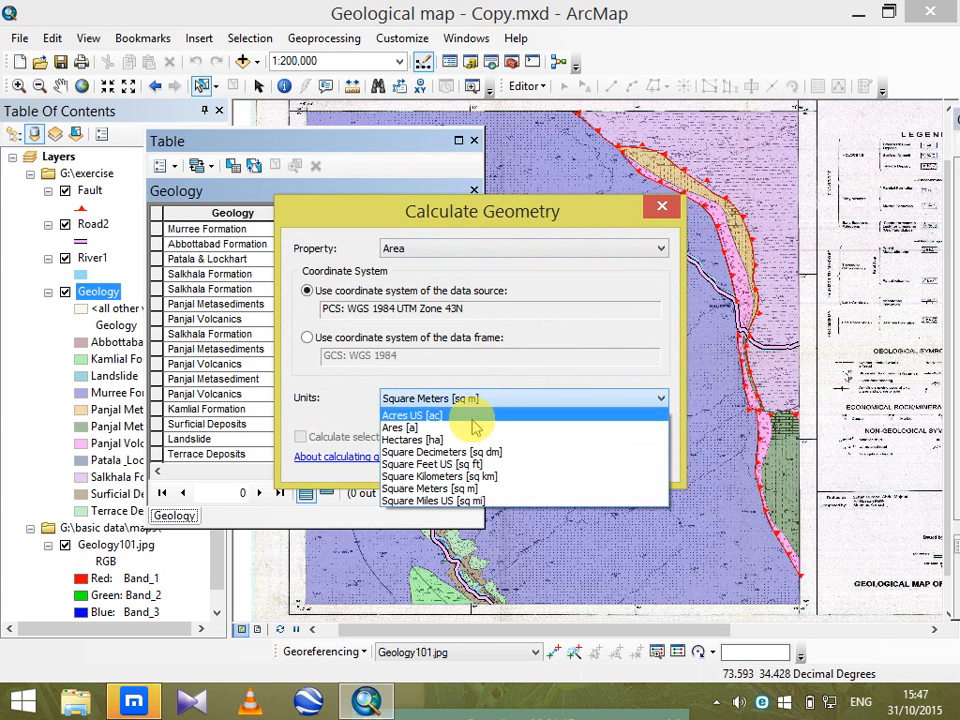
{"action": "left_click", "coordinate": [481, 478]}
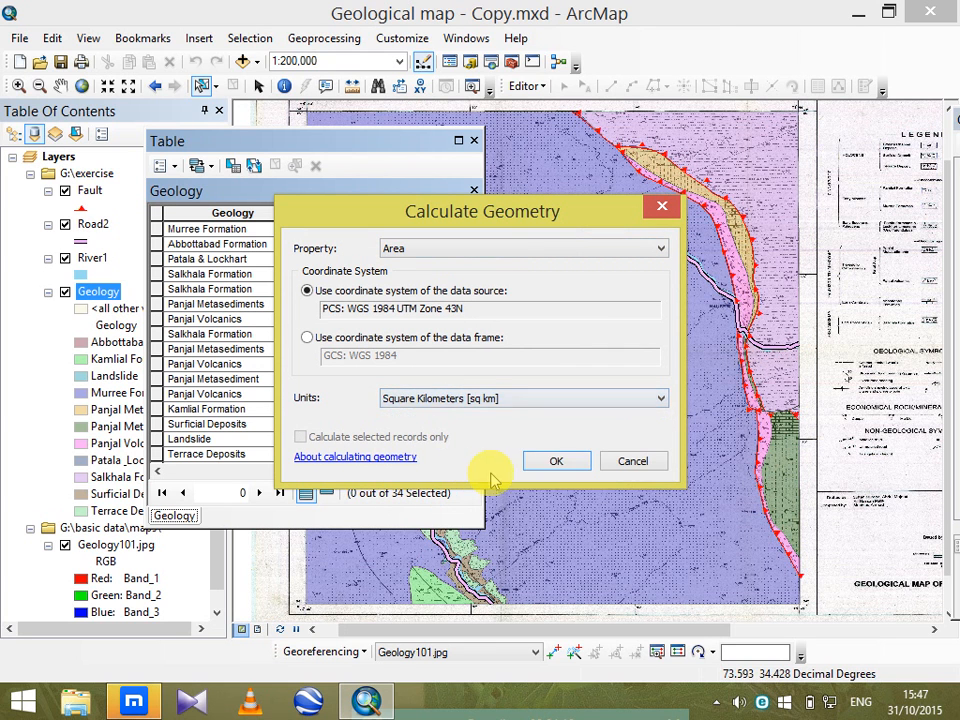
{"action": "left_click", "coordinate": [553, 460]}
{"action": "left_click", "coordinate": [422, 383]}
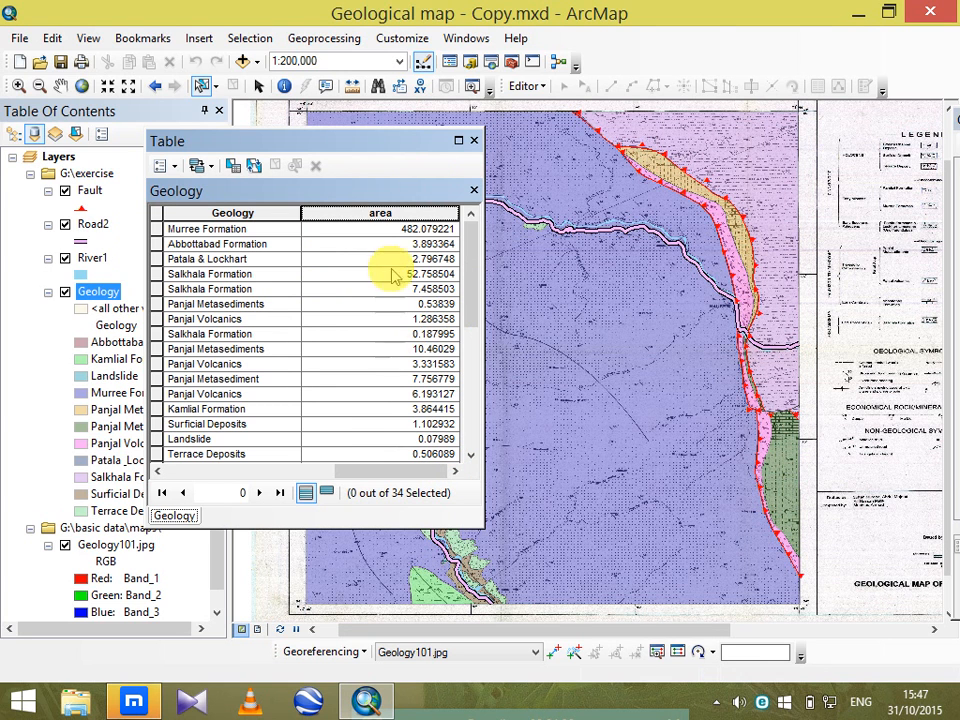
{"action": "left_click", "coordinate": [474, 141]}
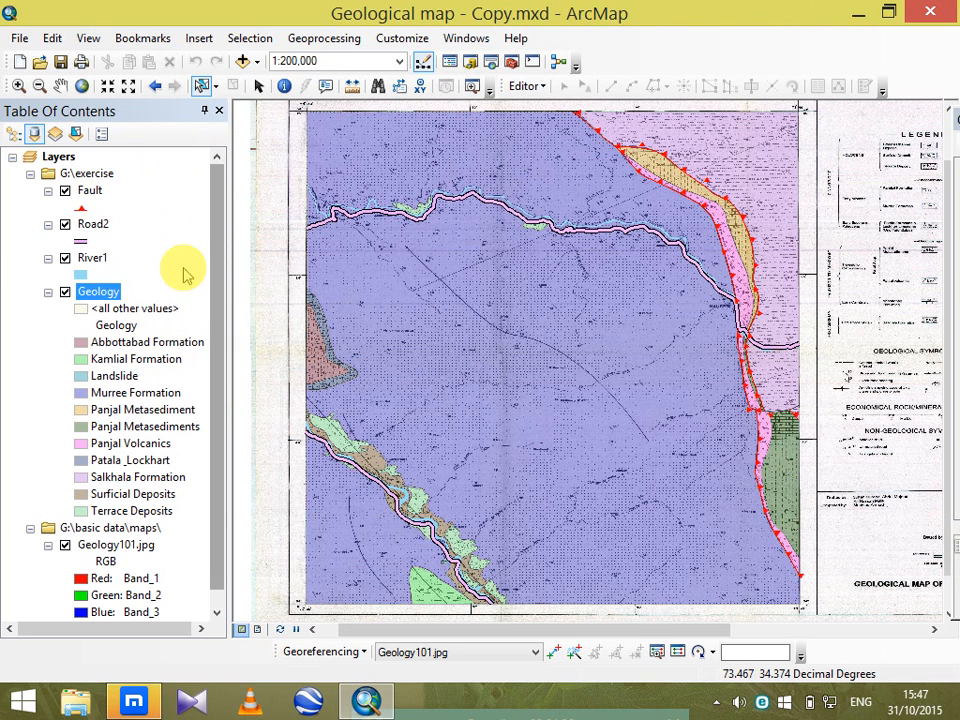
Reopen the Geology layer's attribute table, sort the records ascending by the Geology field, look through them, and close the table.
{"action": "right_click", "coordinate": [99, 299]}
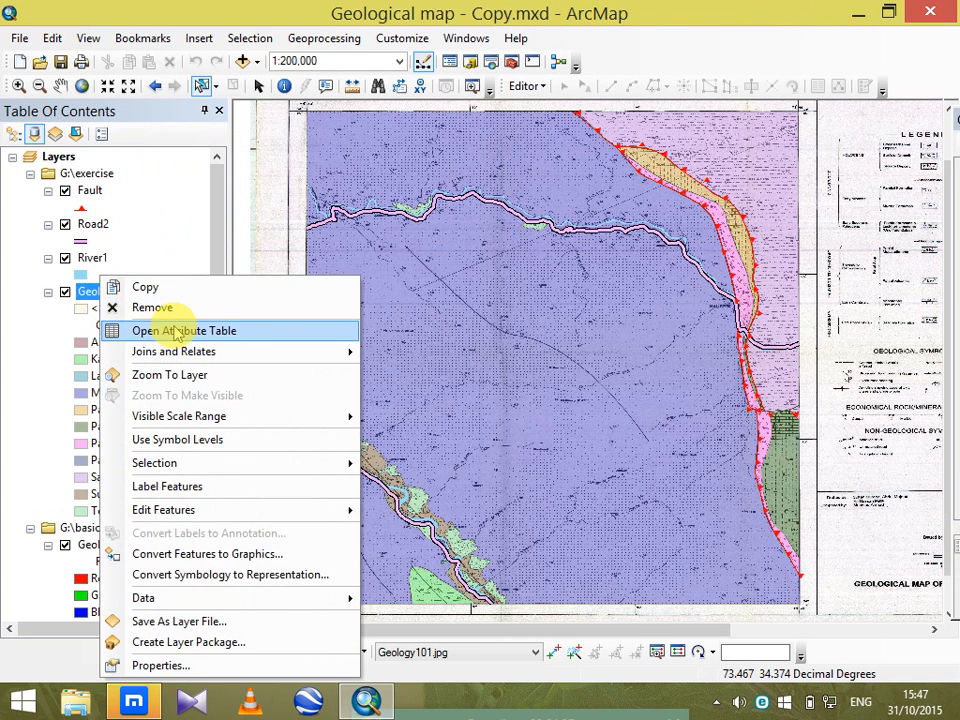
{"action": "left_click", "coordinate": [242, 327]}
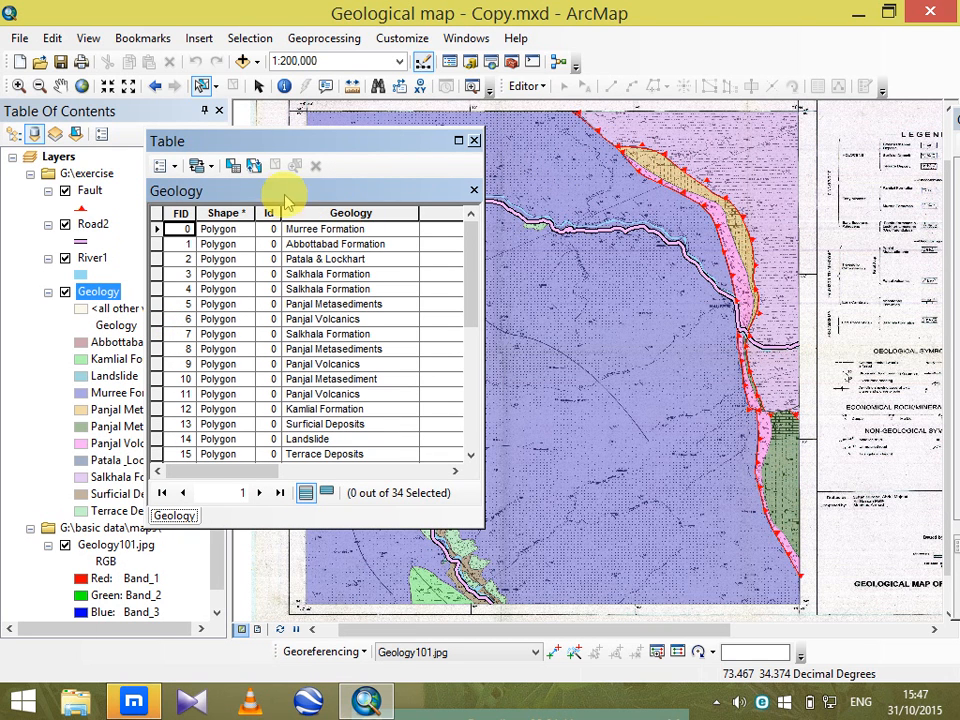
{"action": "left_click_drag", "start_coordinate": [328, 145], "coordinate": [93, 59]}
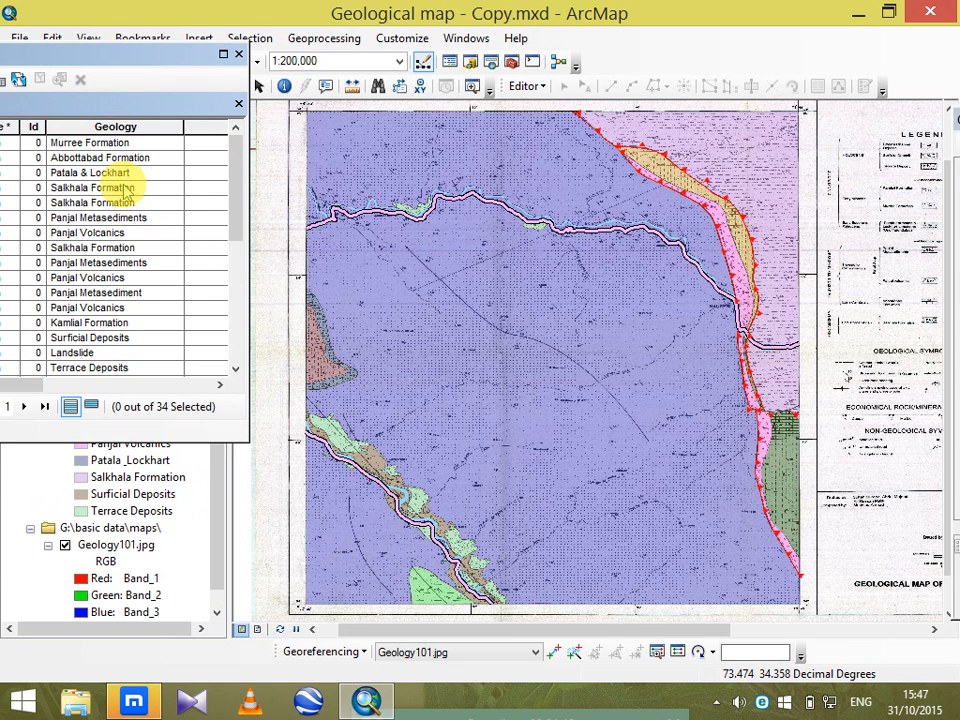
{"action": "right_click", "coordinate": [115, 127]}
{"action": "left_click", "coordinate": [130, 139]}
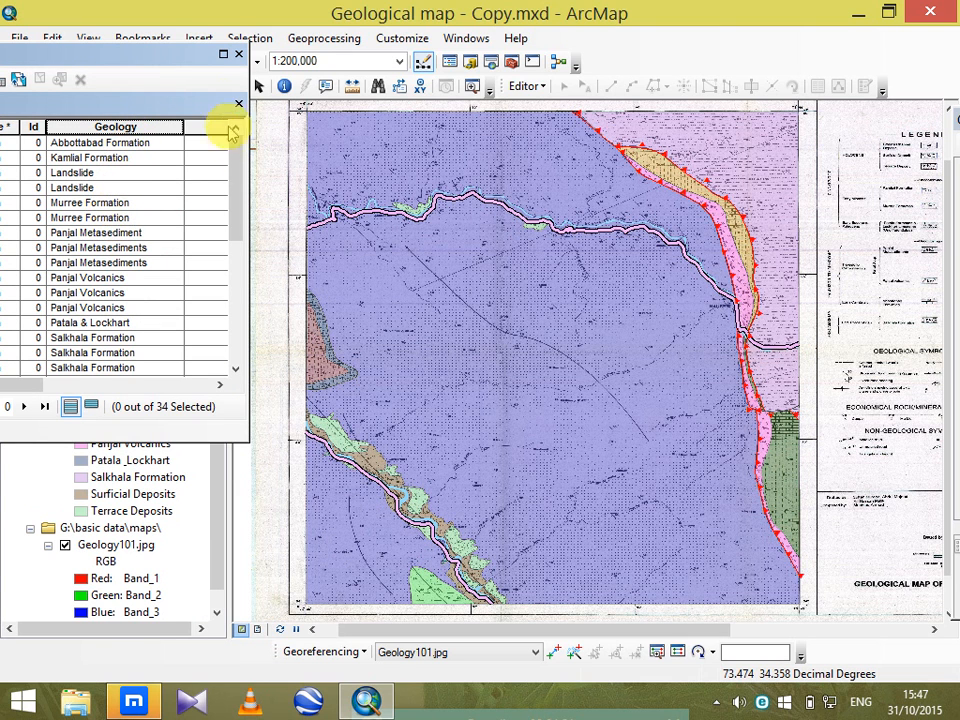
{"action": "left_click_drag", "start_coordinate": [120, 54], "coordinate": [493, 80]}
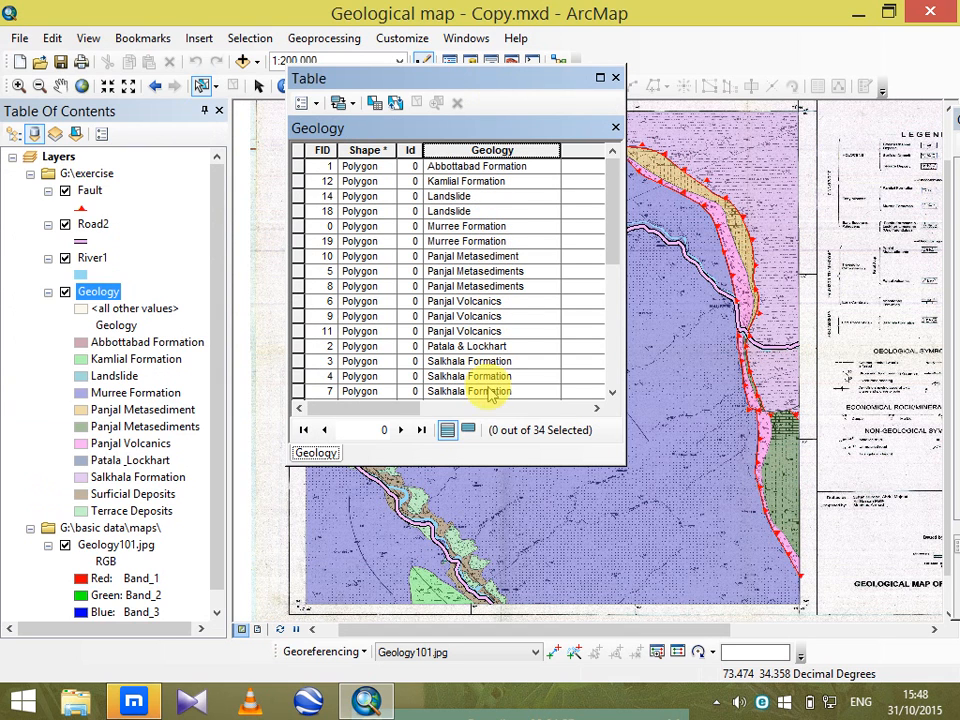
{"action": "mouse_move", "coordinate": [609, 200]}
{"action": "left_mouse_down"}
{"action": "mouse_move", "coordinate": [602, 377]}
{"action": "mouse_move", "coordinate": [613, 190]}
{"action": "left_mouse_up"}
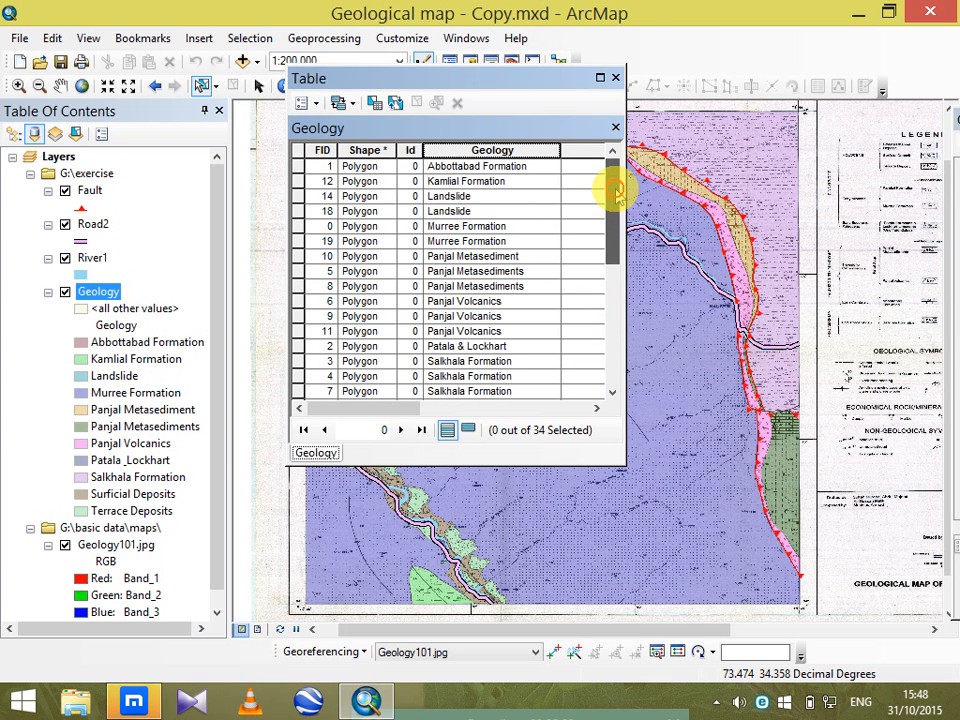
{"action": "left_click", "coordinate": [614, 78]}
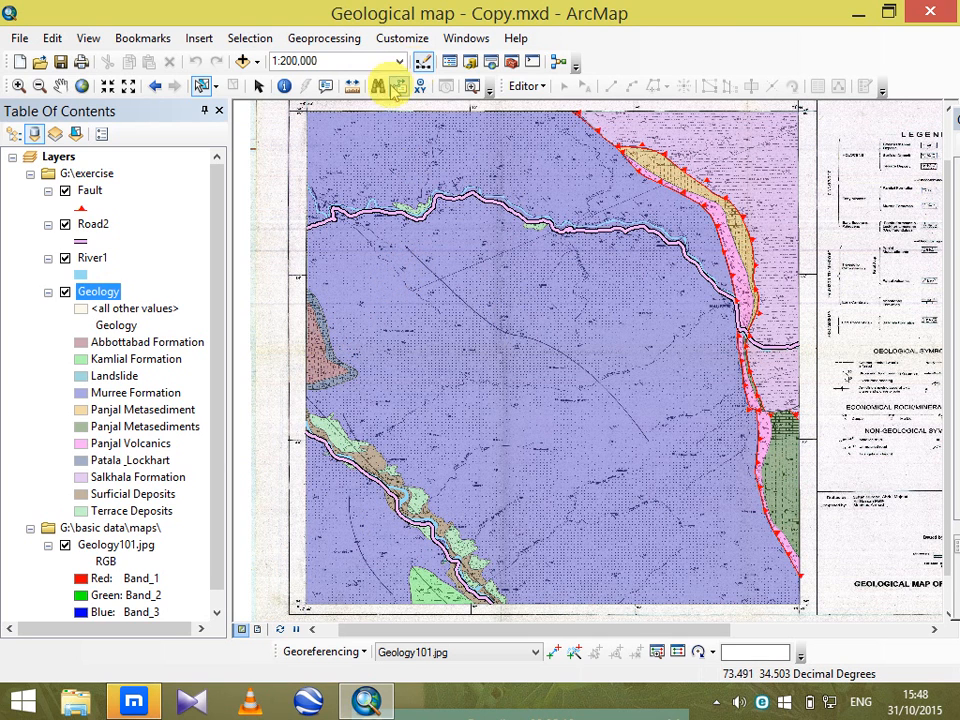
Start the Dissolve tool from the Generalization toolset with Geology as the input features and Geology as the dissolve field.
{"action": "left_click", "coordinate": [257, 86]}
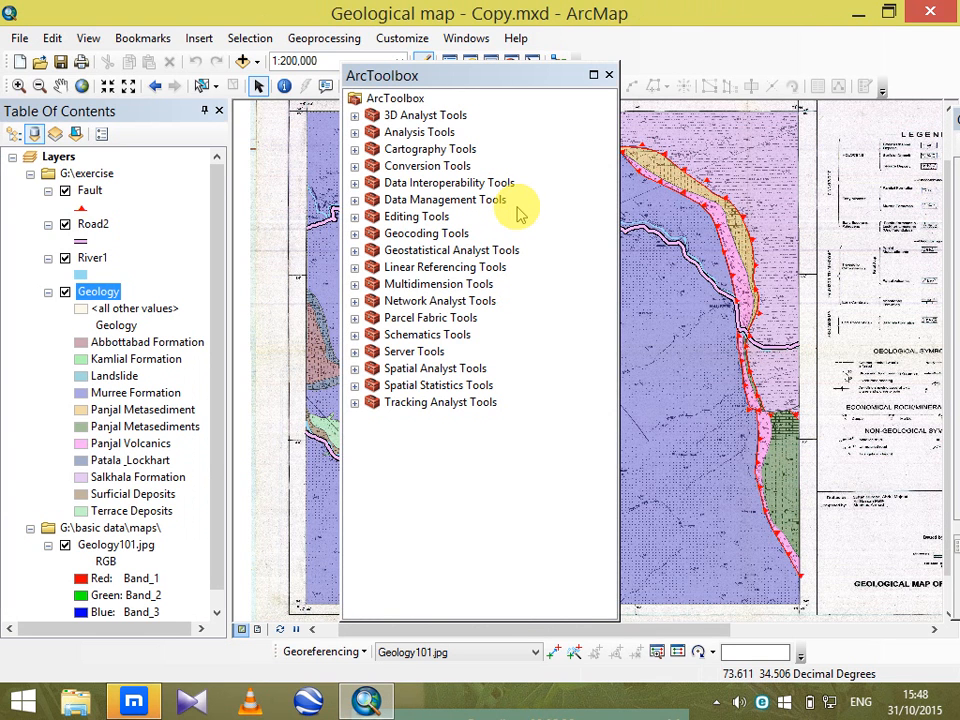
{"action": "left_click", "coordinate": [354, 200]}
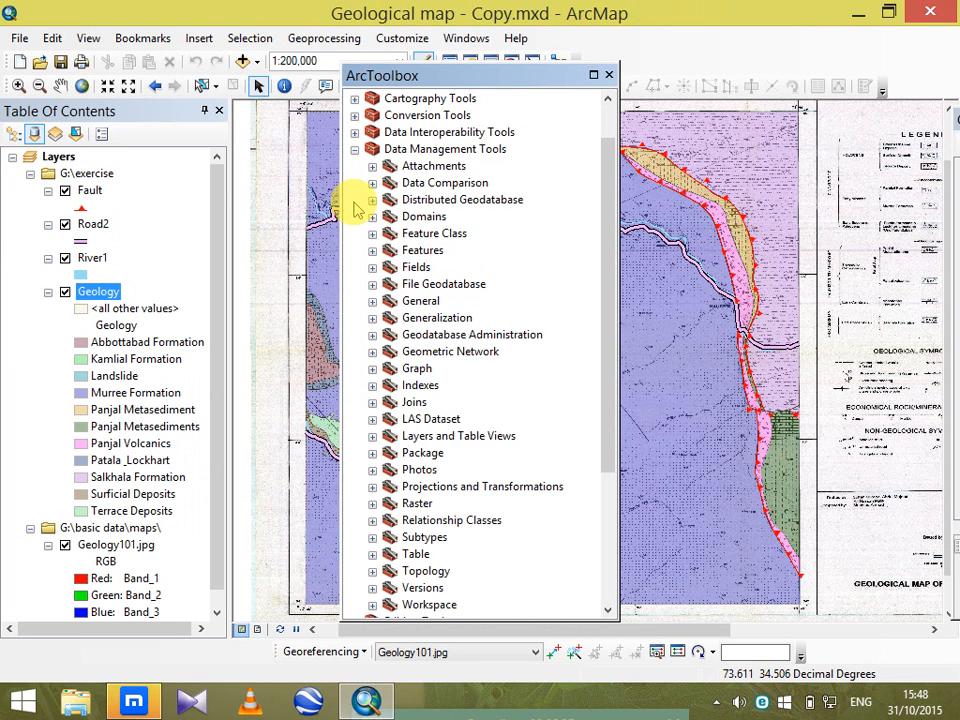
{"action": "left_click", "coordinate": [372, 318]}
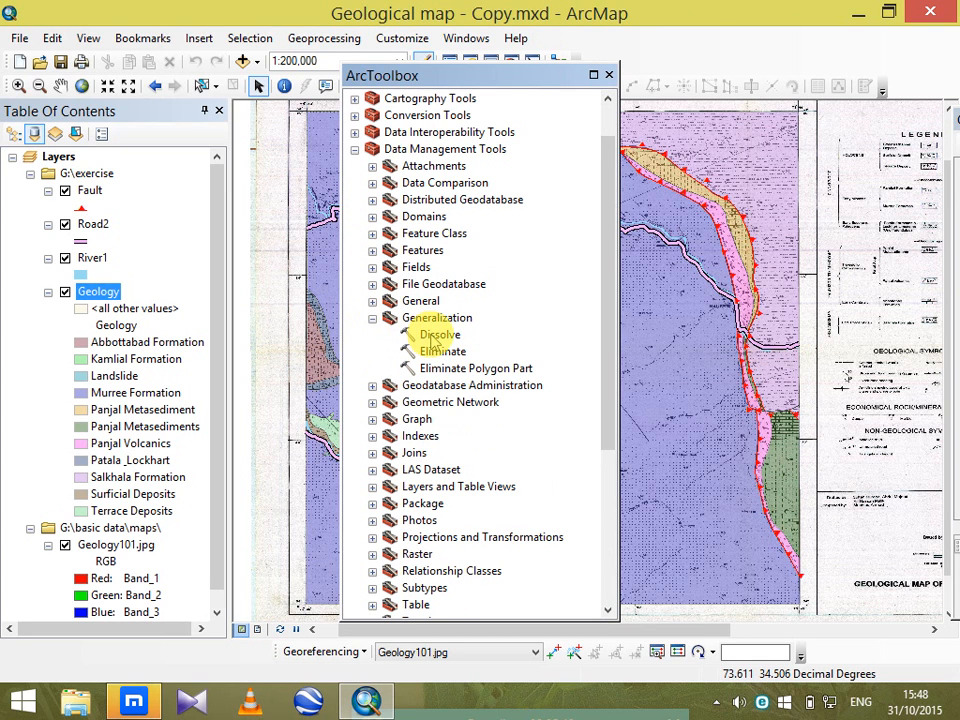
{"action": "left_click", "coordinate": [429, 336]}
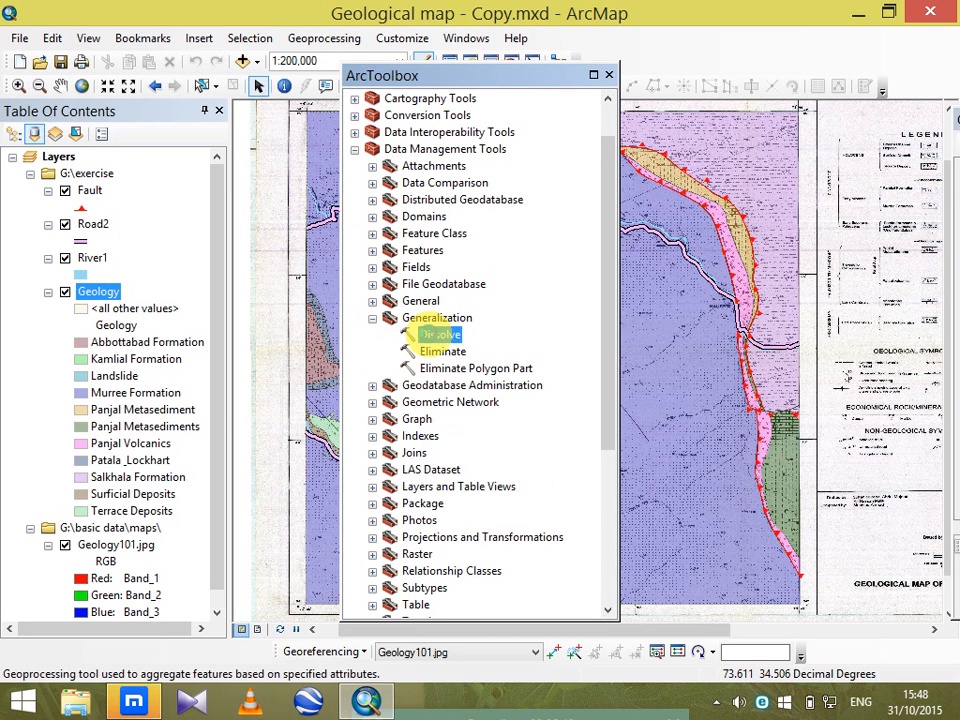
{"action": "double_click", "coordinate": [429, 336]}
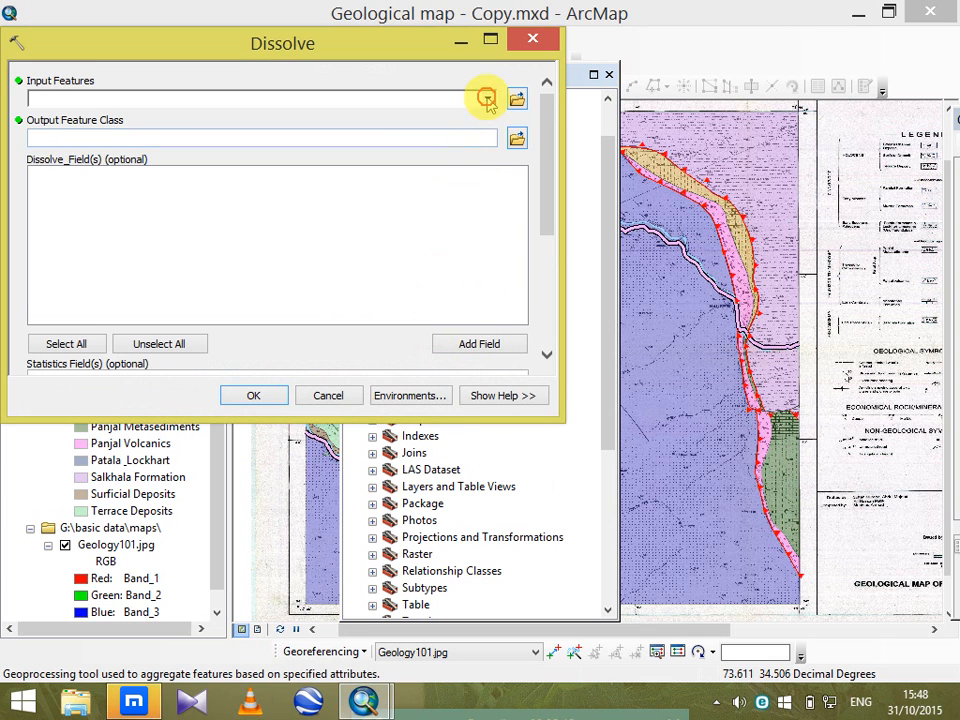
{"action": "left_click", "coordinate": [487, 98]}
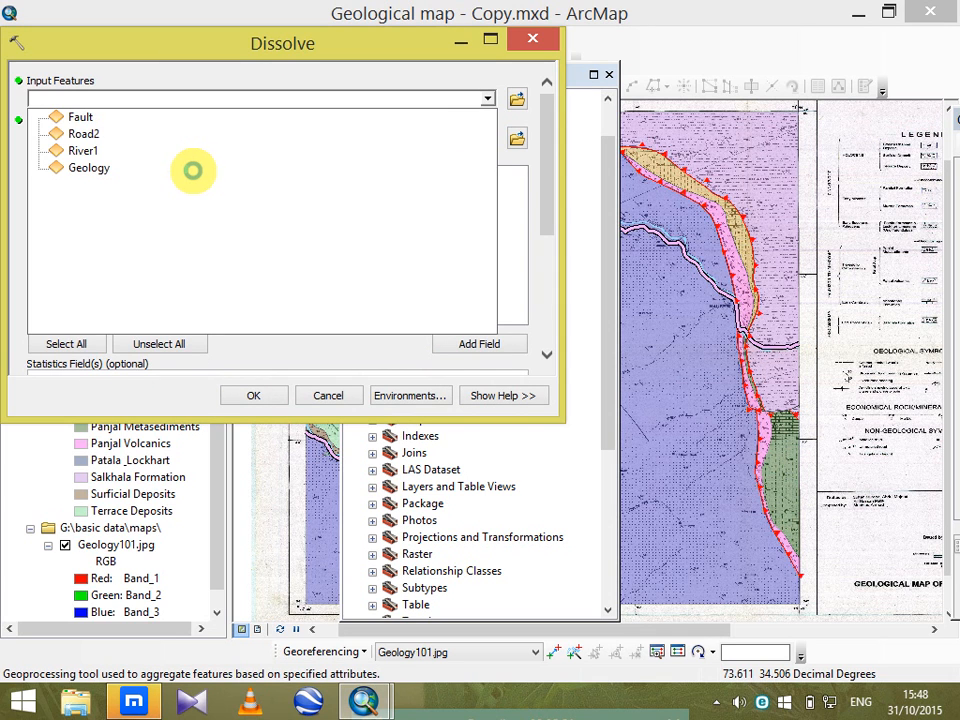
{"action": "left_click", "coordinate": [193, 170]}
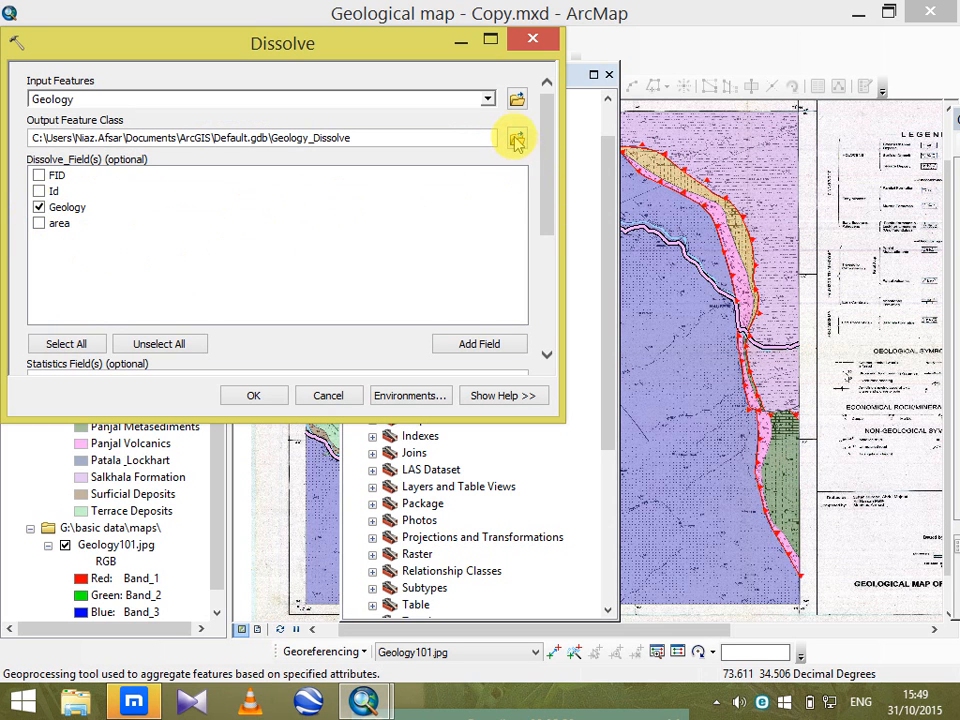
Set the Dissolve output feature class to the G:\exercise folder with the name geology.
{"action": "left_click", "coordinate": [515, 138]}
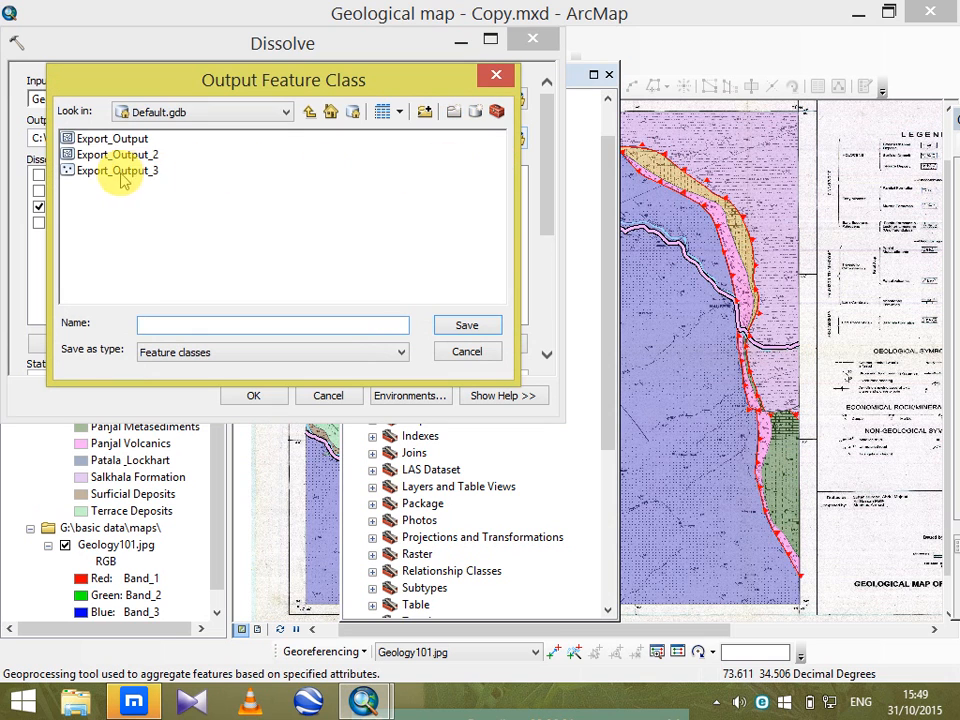
{"action": "left_click", "coordinate": [310, 113]}
{"action": "left_click", "coordinate": [310, 112]}
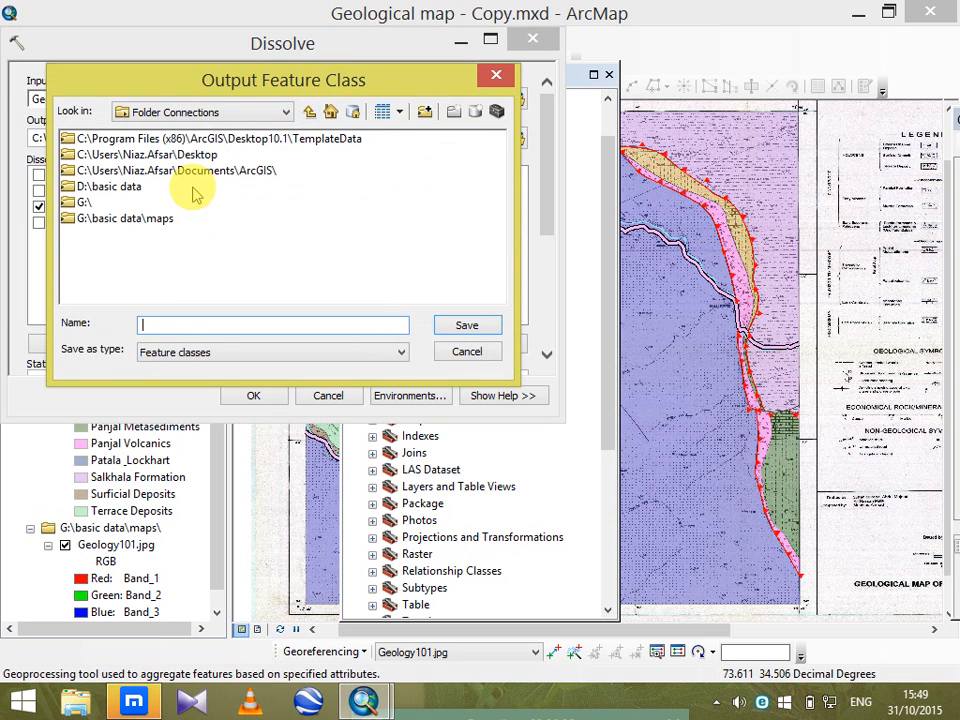
{"action": "double_click", "coordinate": [79, 203]}
{"action": "double_click", "coordinate": [92, 170]}
{"action": "left_click", "coordinate": [218, 325]}
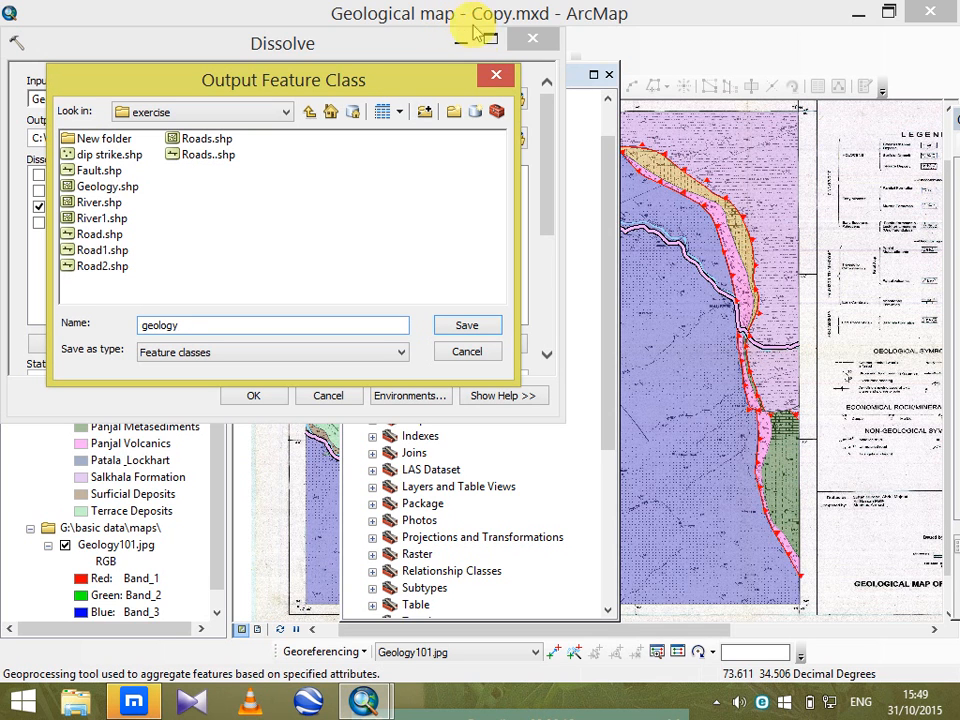
{"action": "left_click", "coordinate": [472, 326]}
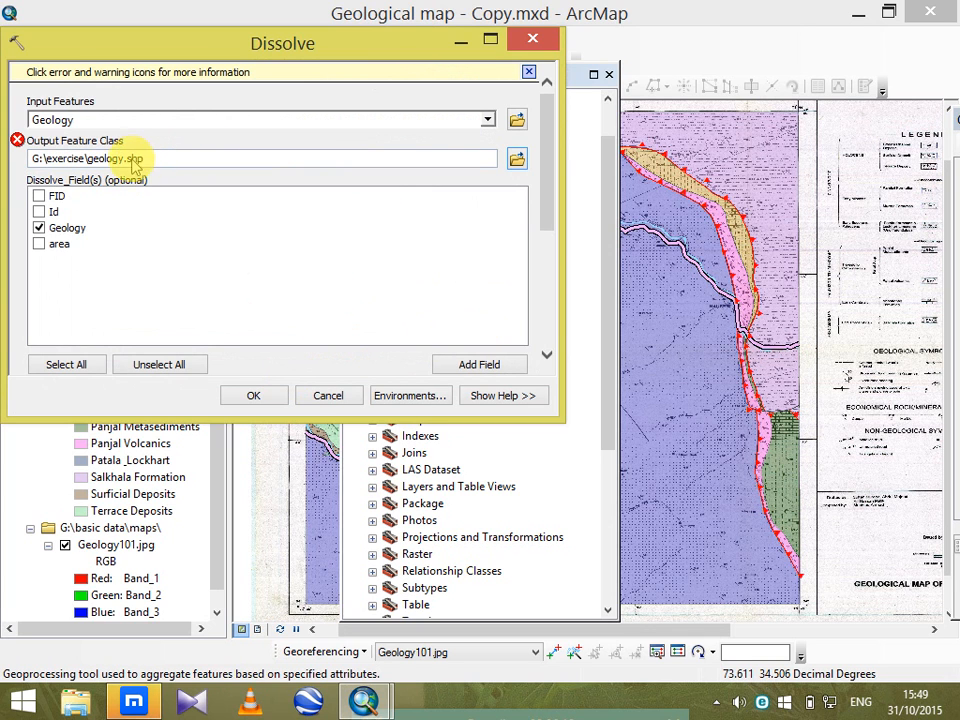
Rename the output feature class to geologydissolve.shp and run the Dissolve.
{"action": "left_click", "coordinate": [122, 160]}
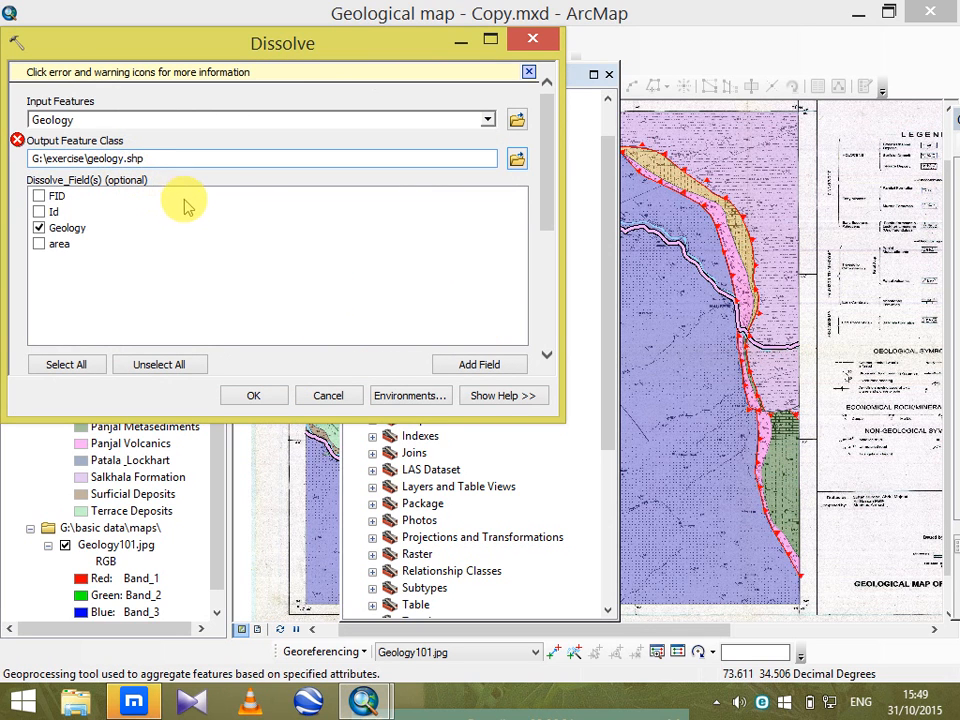
{"action": "type", "text": "di"}
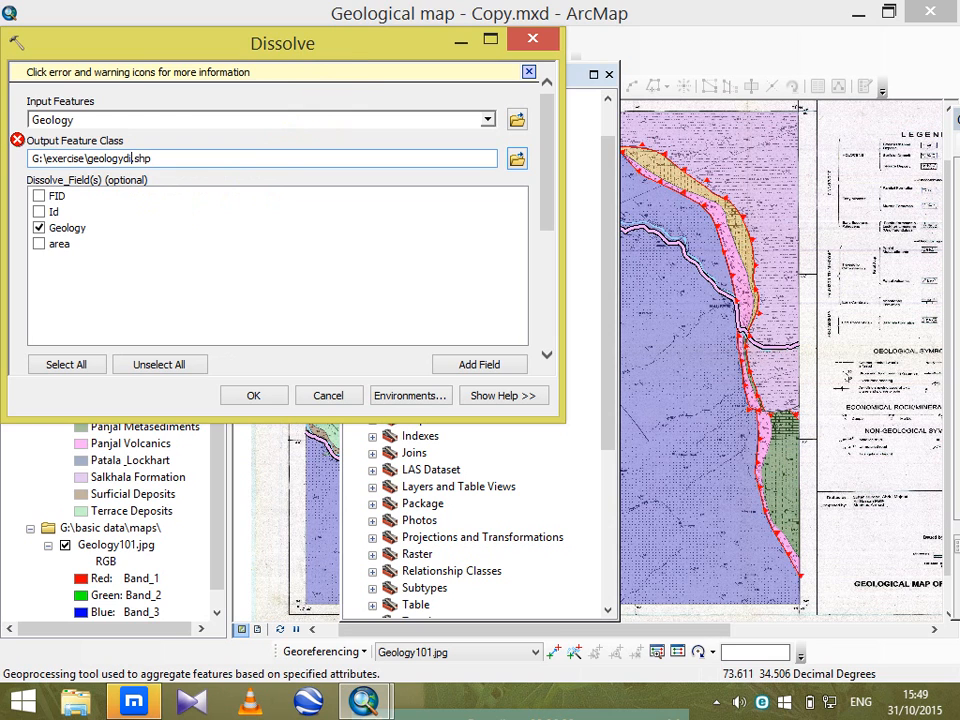
{"action": "type", "text": "ssolve"}
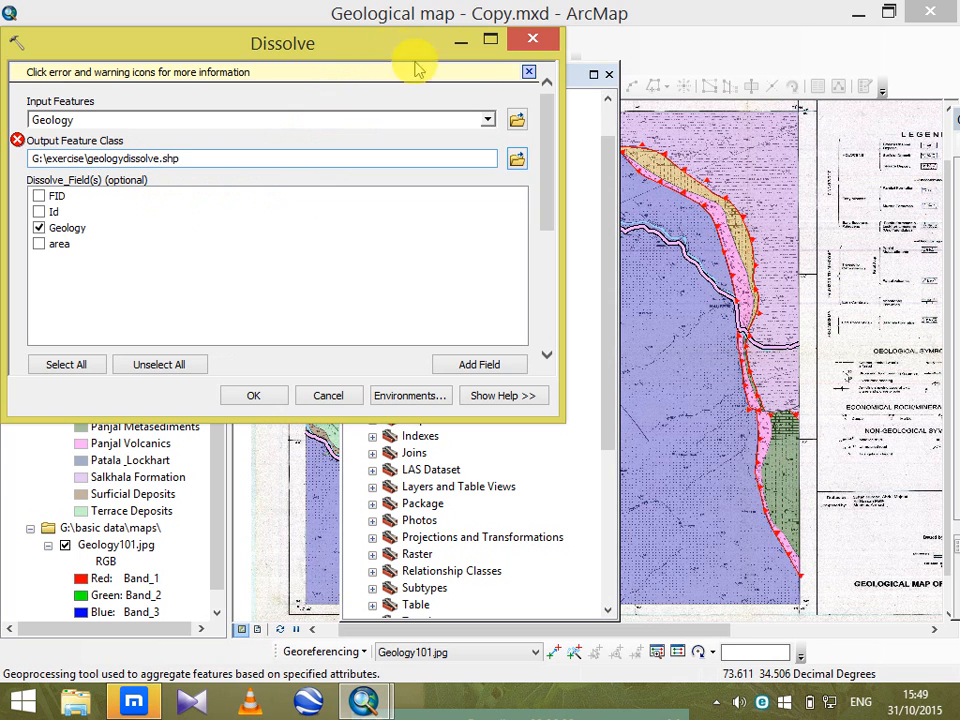
{"action": "left_click", "coordinate": [253, 396]}
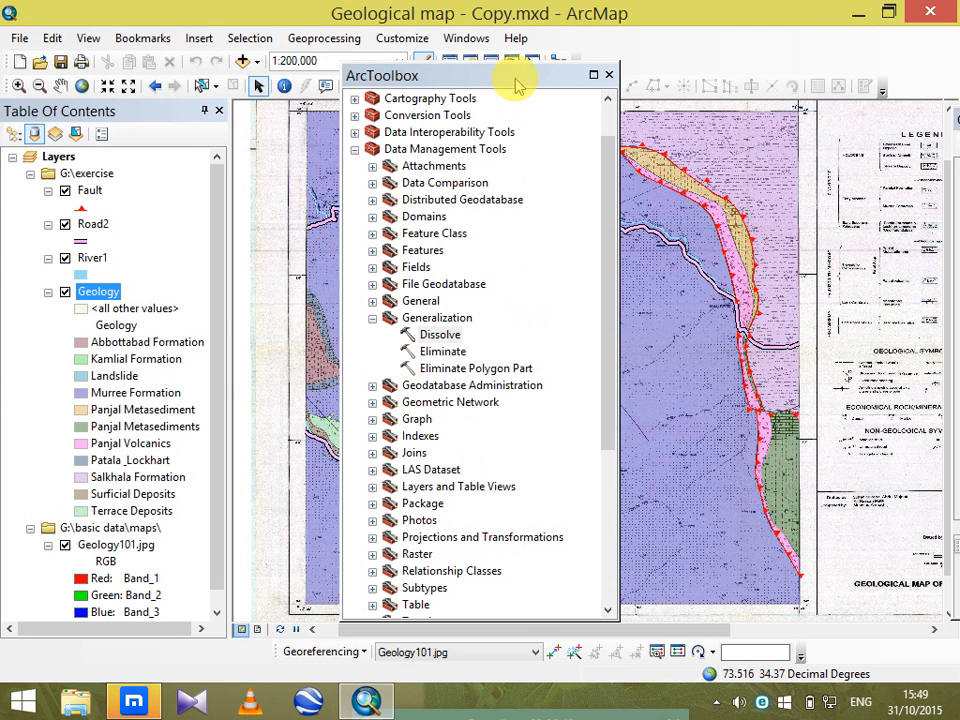
{"action": "left_click_drag", "start_coordinate": [516, 80], "coordinate": [753, 95]}
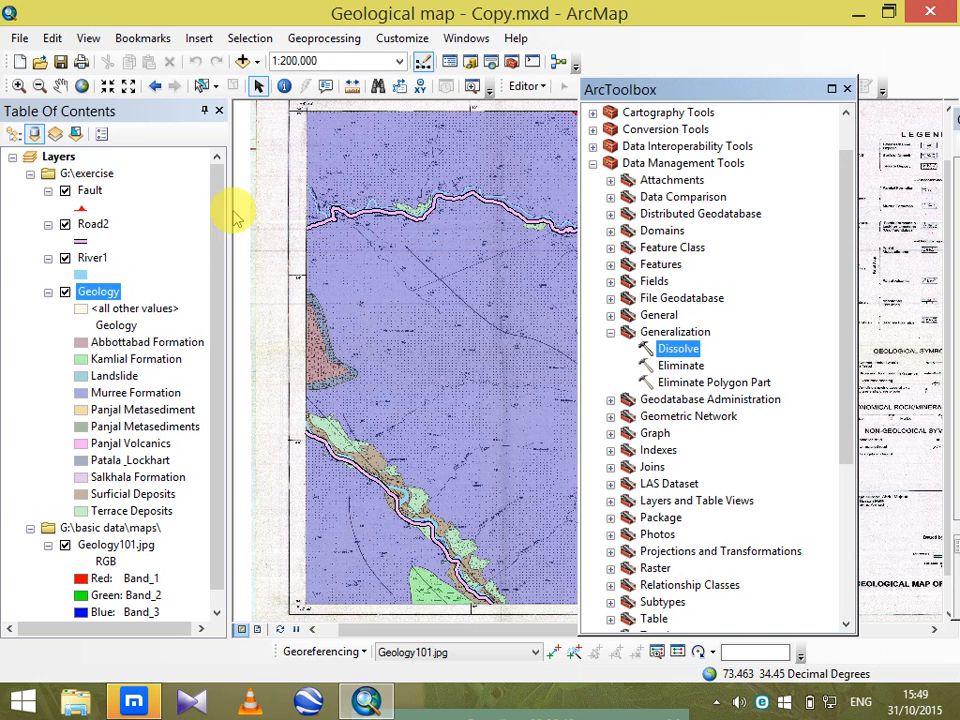
{"action": "left_click_drag", "start_coordinate": [216, 231], "coordinate": [234, 386]}
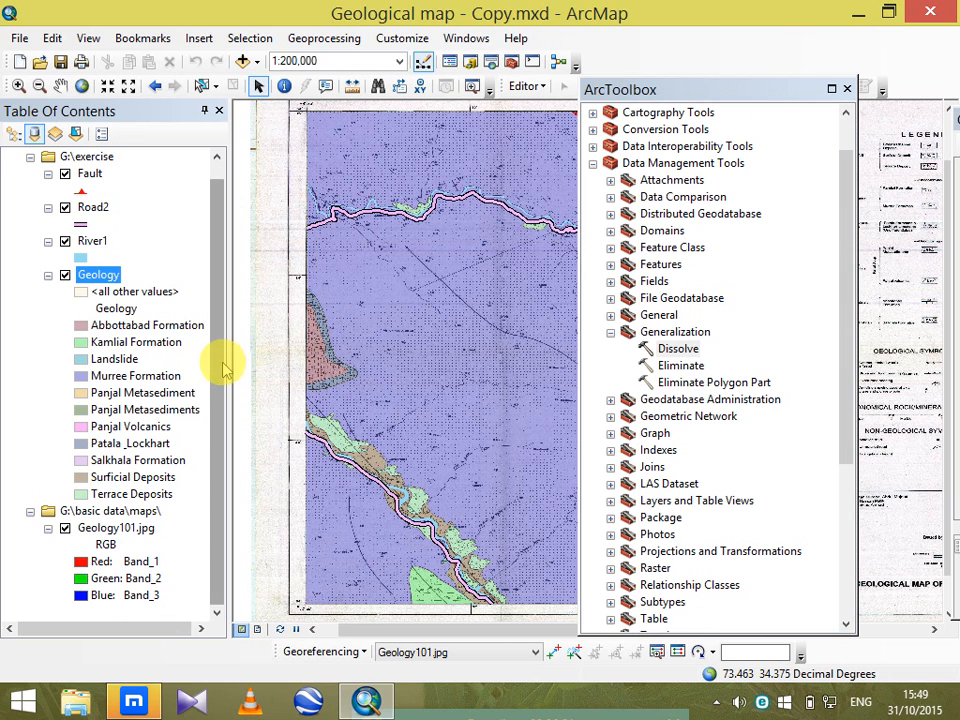
Symbolize the geologydissolve layer by unique values of the Geology field with all values added, and turn off the original Geology layer.
{"action": "scroll", "coordinate": [214, 204], "scroll_direction": "up", "scroll_amount": 1}
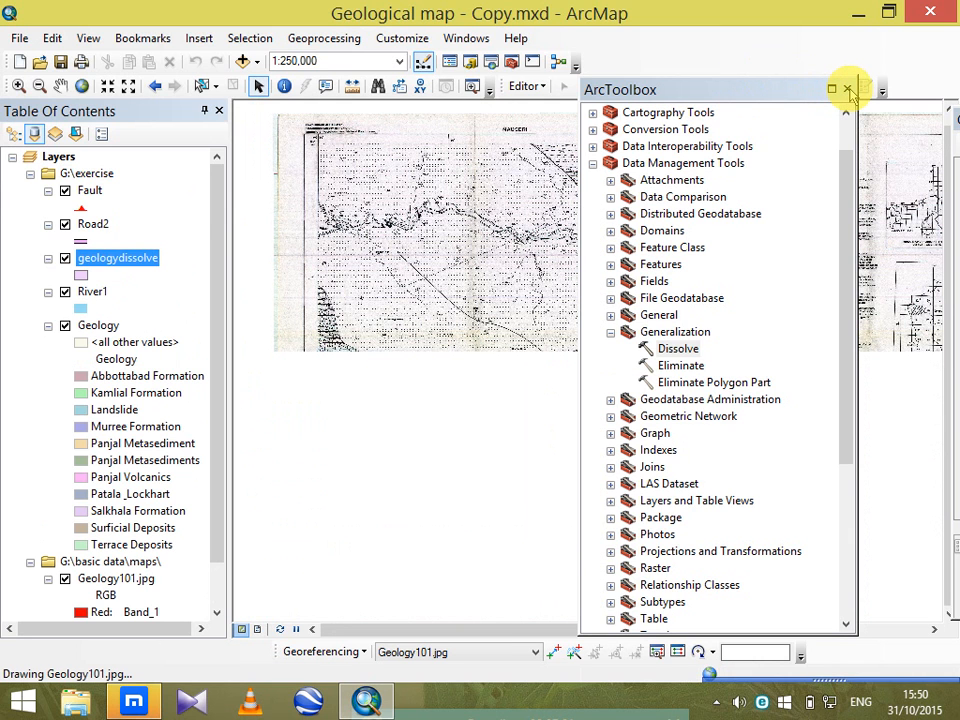
{"action": "left_click", "coordinate": [848, 90]}
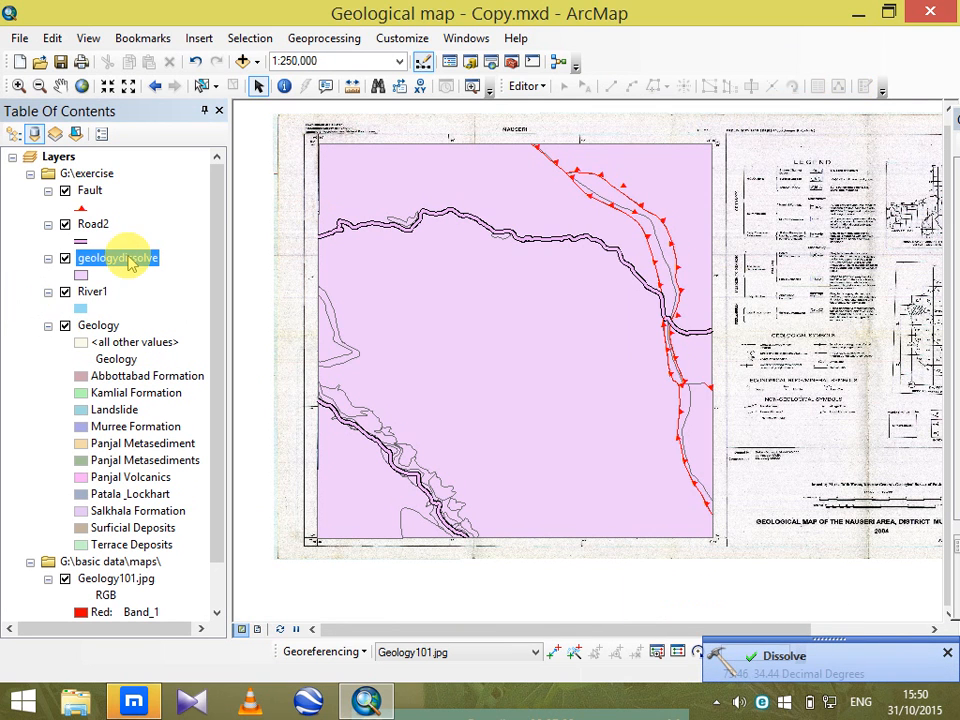
{"action": "double_click", "coordinate": [112, 268]}
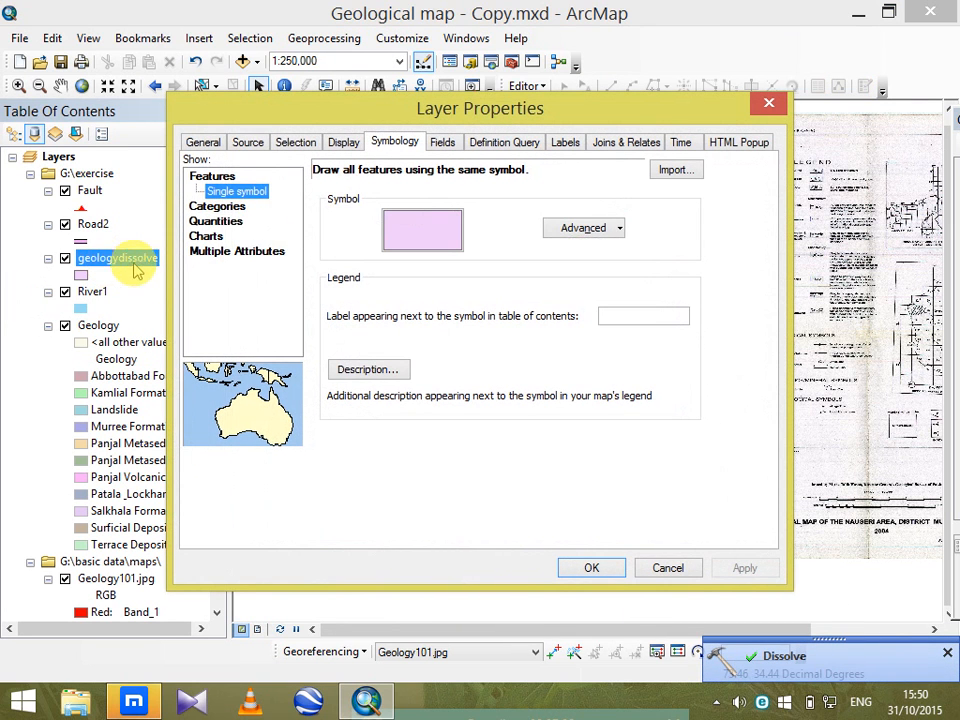
{"action": "left_click", "coordinate": [228, 207]}
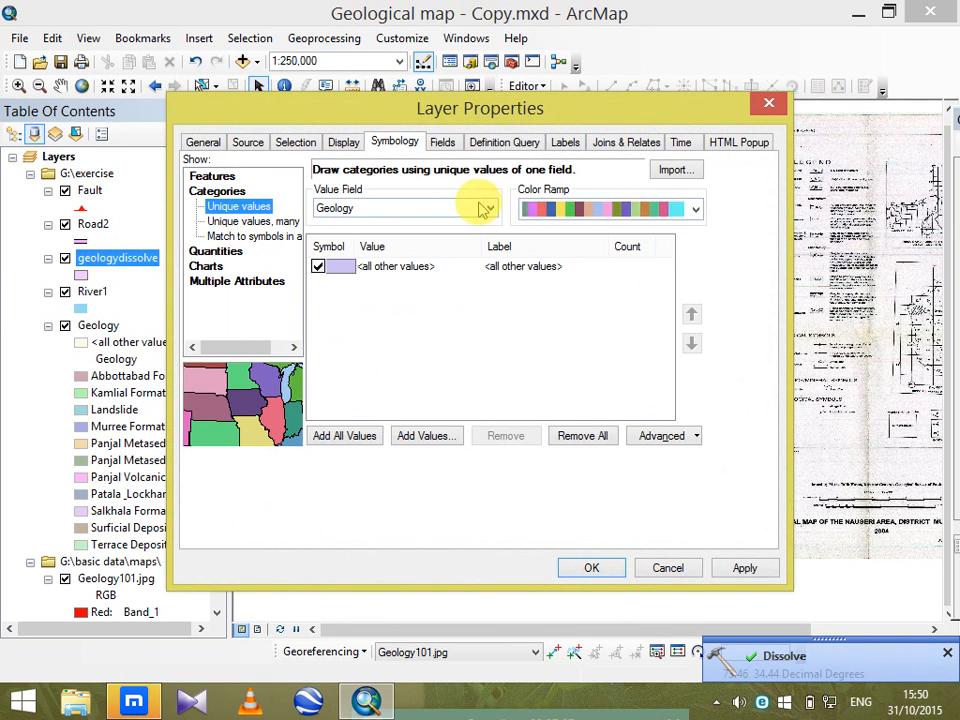
{"action": "left_click", "coordinate": [362, 440]}
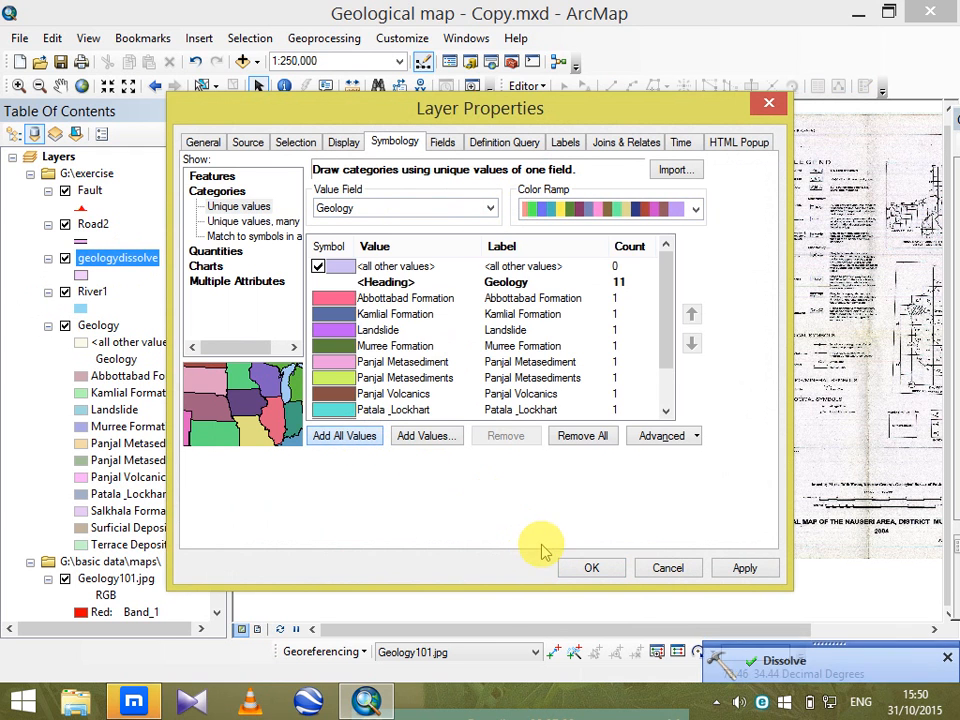
{"action": "left_click", "coordinate": [585, 567]}
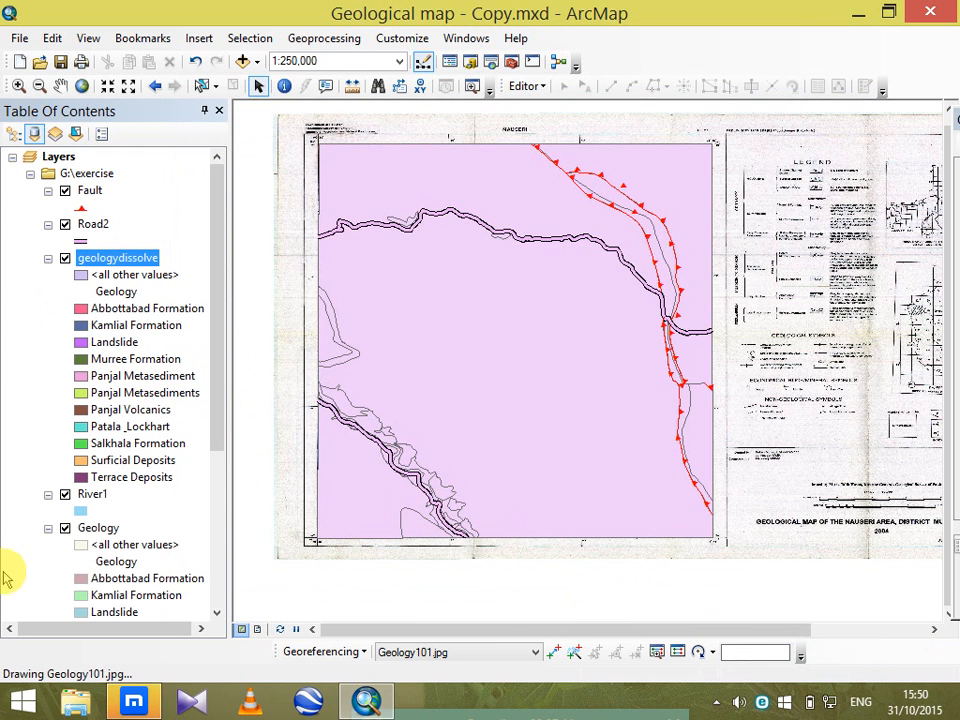
{"action": "left_click", "coordinate": [65, 528]}
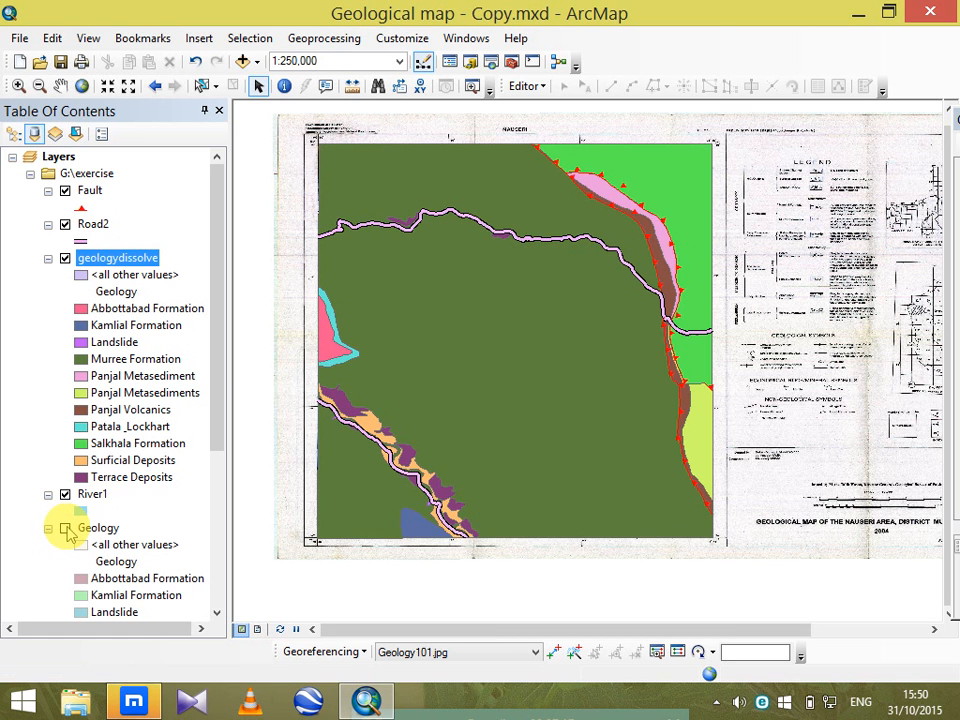
Bring up geologydissolve's attribute table, highlight the Murree Formation record, and move the table aside to check its polygon on the map.
{"action": "right_click", "coordinate": [100, 262]}
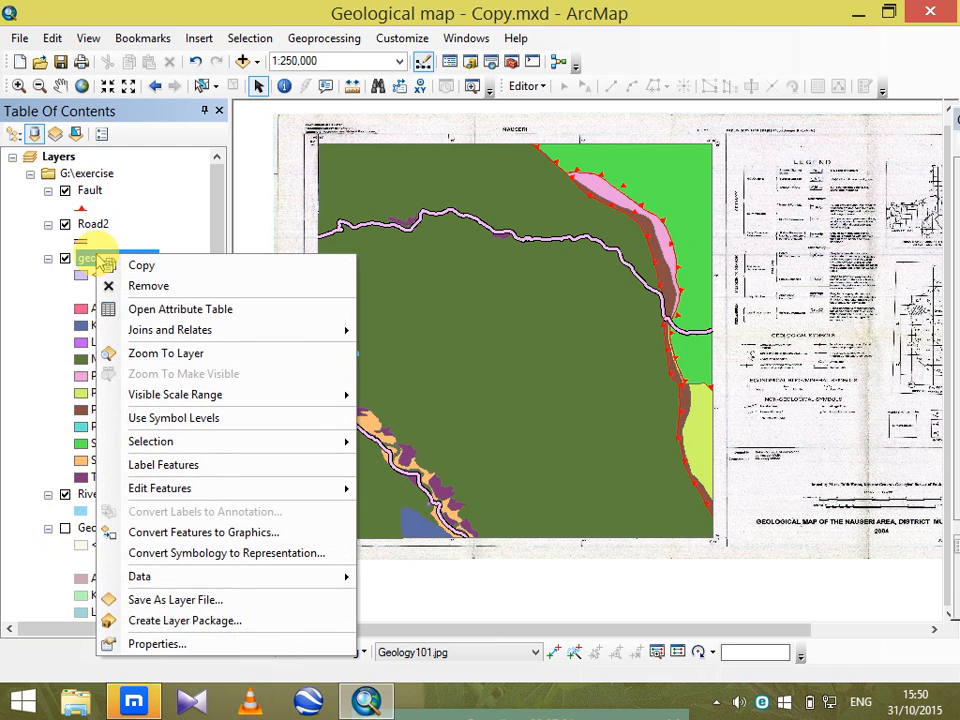
{"action": "left_click", "coordinate": [118, 306]}
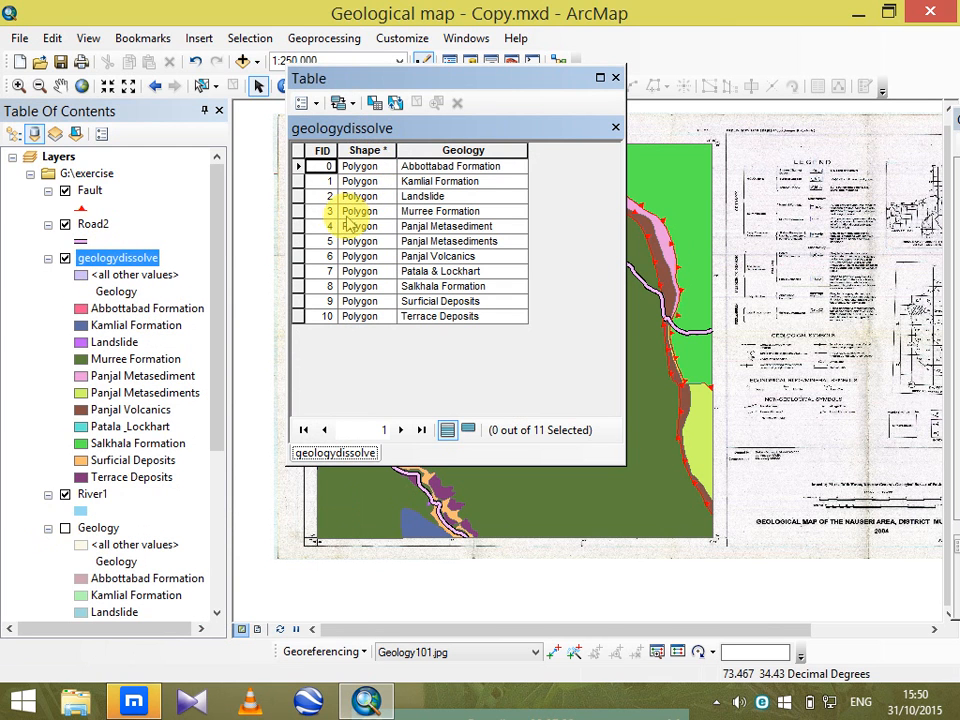
{"action": "left_click", "coordinate": [298, 211]}
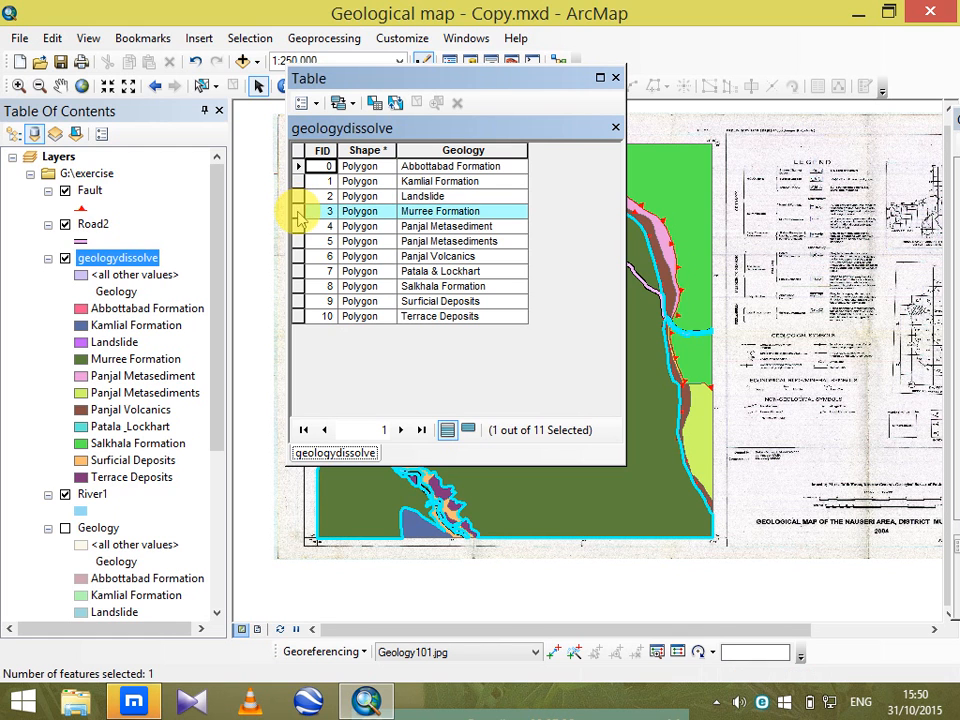
{"action": "left_click_drag", "start_coordinate": [465, 85], "coordinate": [249, 22]}
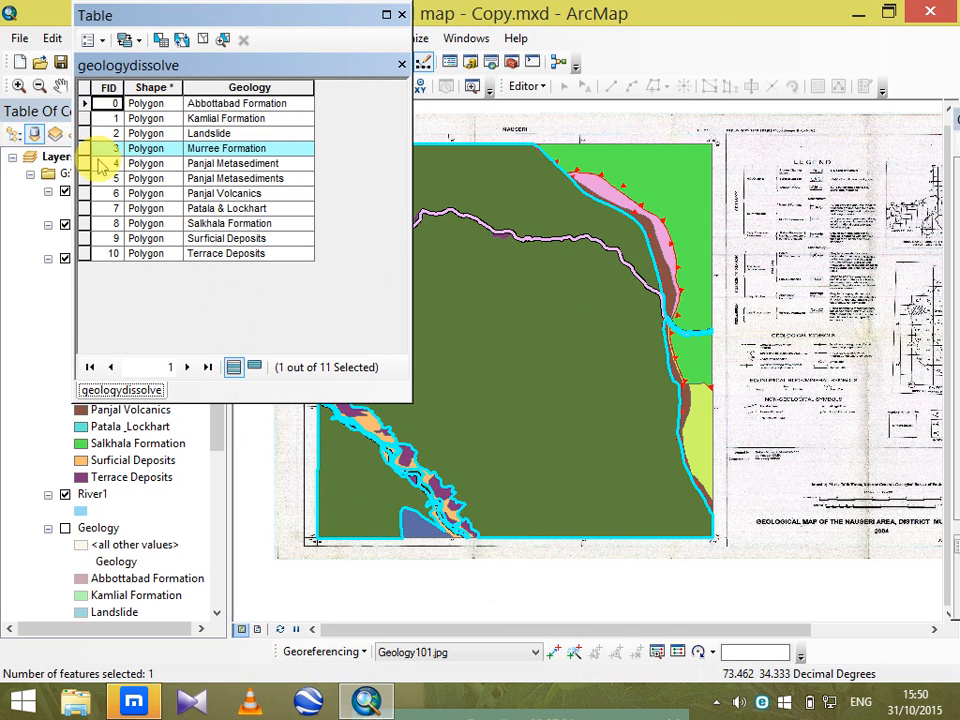
Highlight the formation records individually from Terrace Deposits up to Murree Formation, recheck Terrace Deposits, close the table, and clear the selection.
{"action": "left_click", "coordinate": [86, 254]}
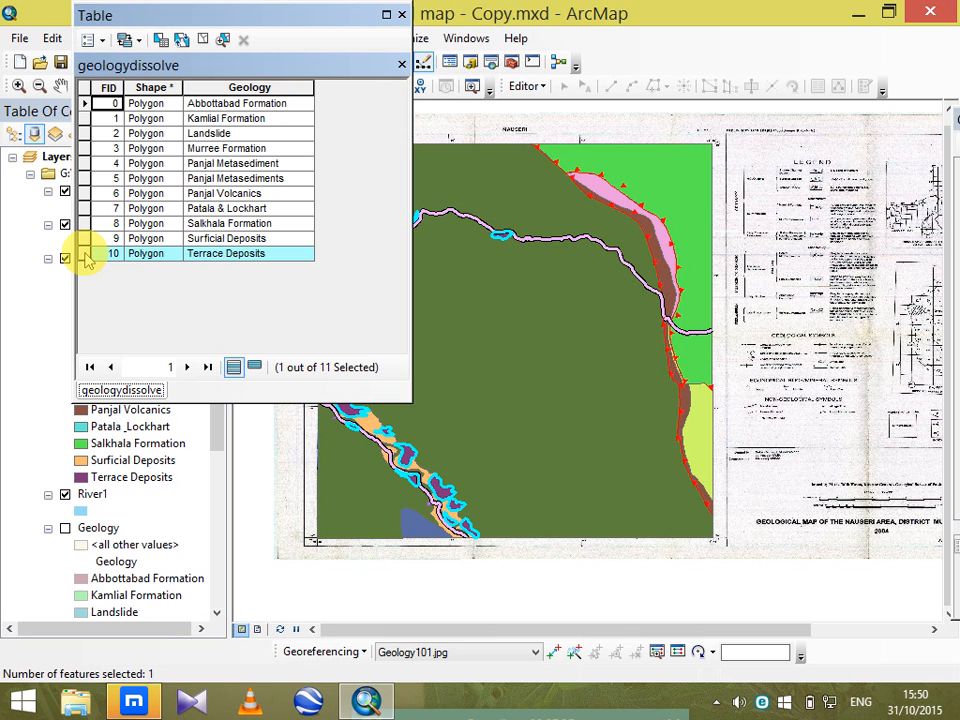
{"action": "left_click", "coordinate": [86, 238]}
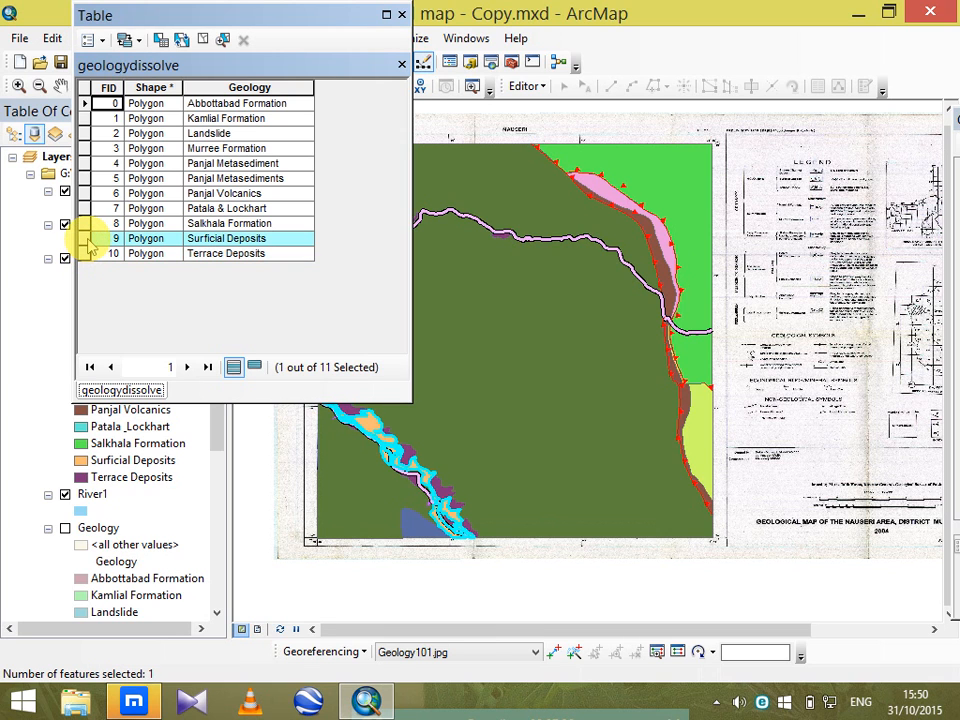
{"action": "left_click", "coordinate": [86, 223]}
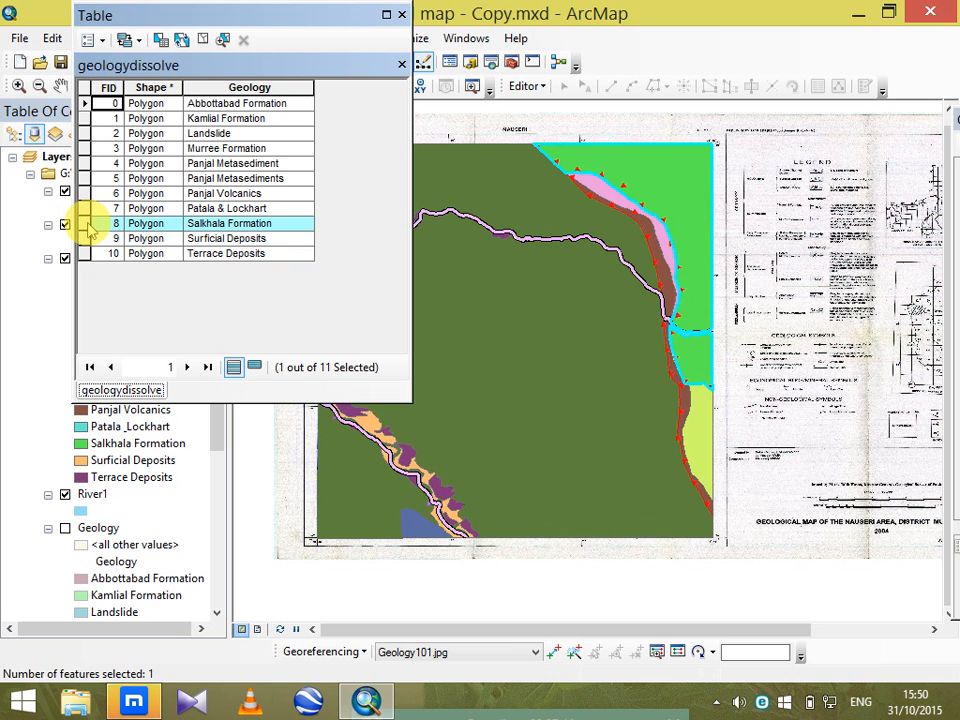
{"action": "left_click", "coordinate": [87, 211]}
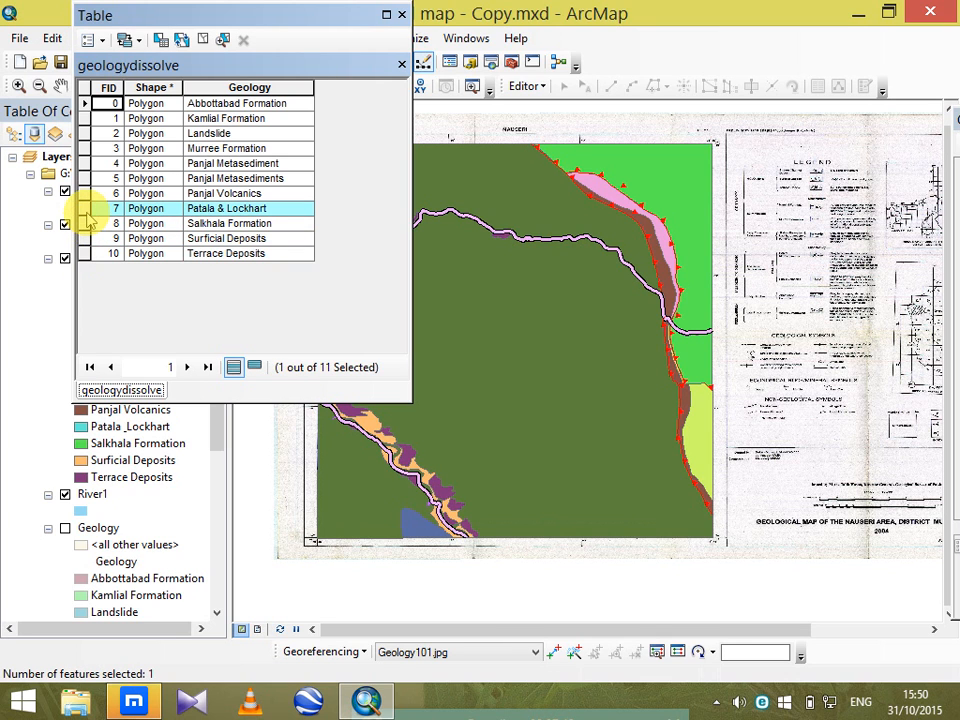
{"action": "left_click", "coordinate": [86, 194]}
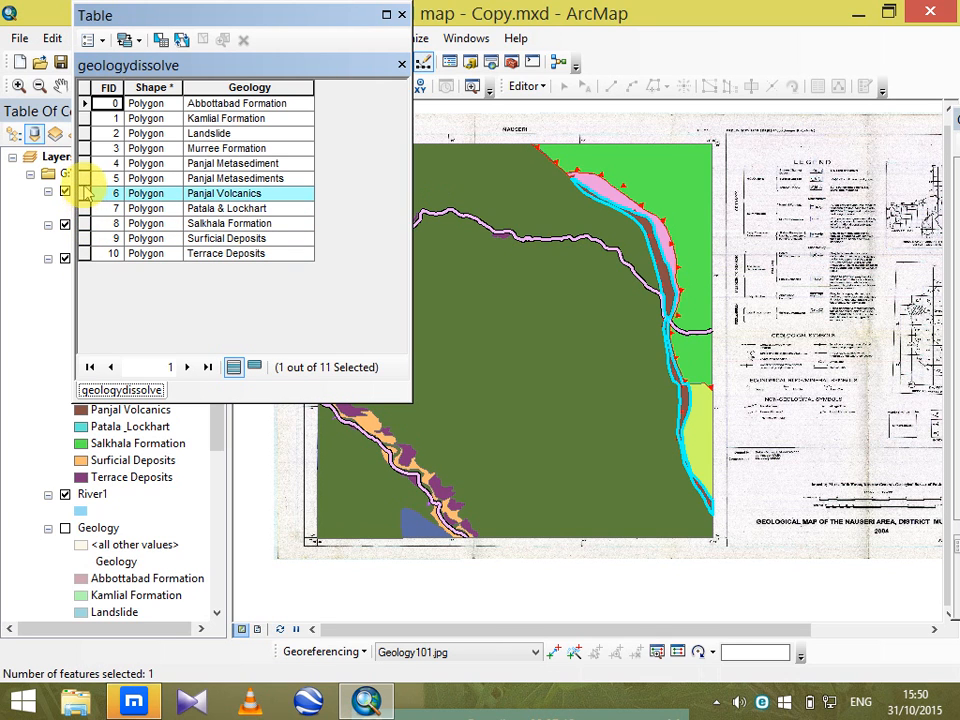
{"action": "left_click", "coordinate": [86, 179]}
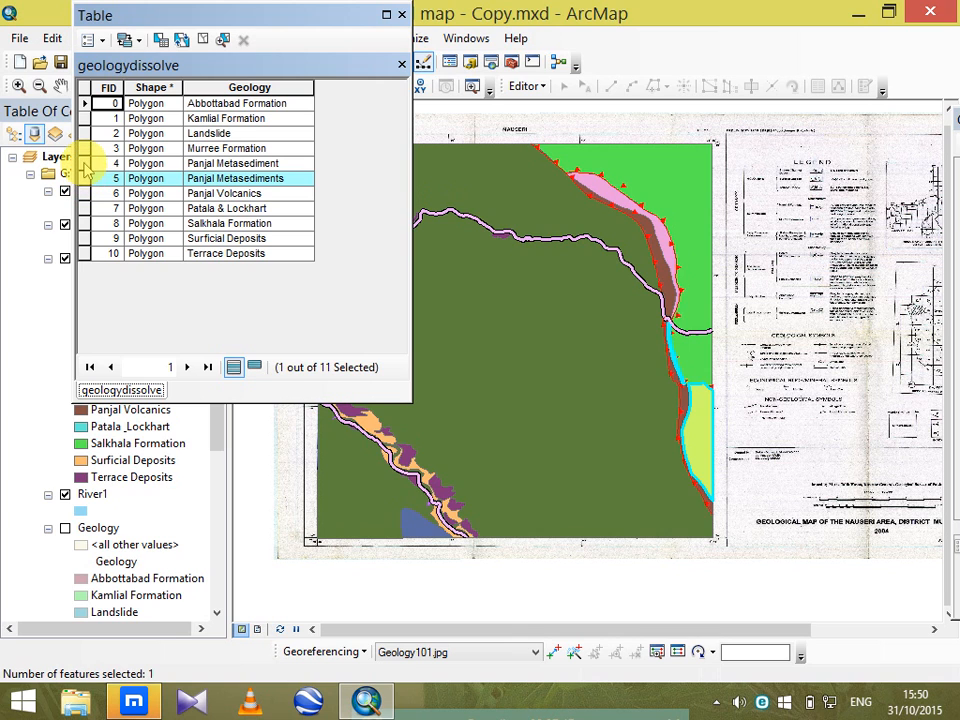
{"action": "left_click", "coordinate": [85, 164]}
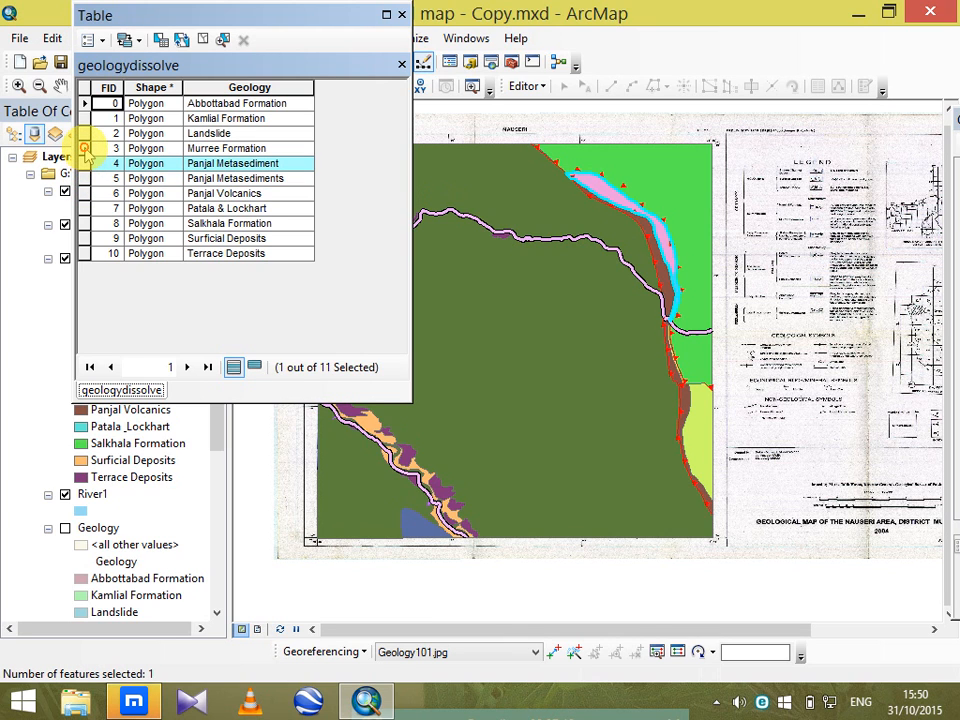
{"action": "left_click", "coordinate": [86, 149]}
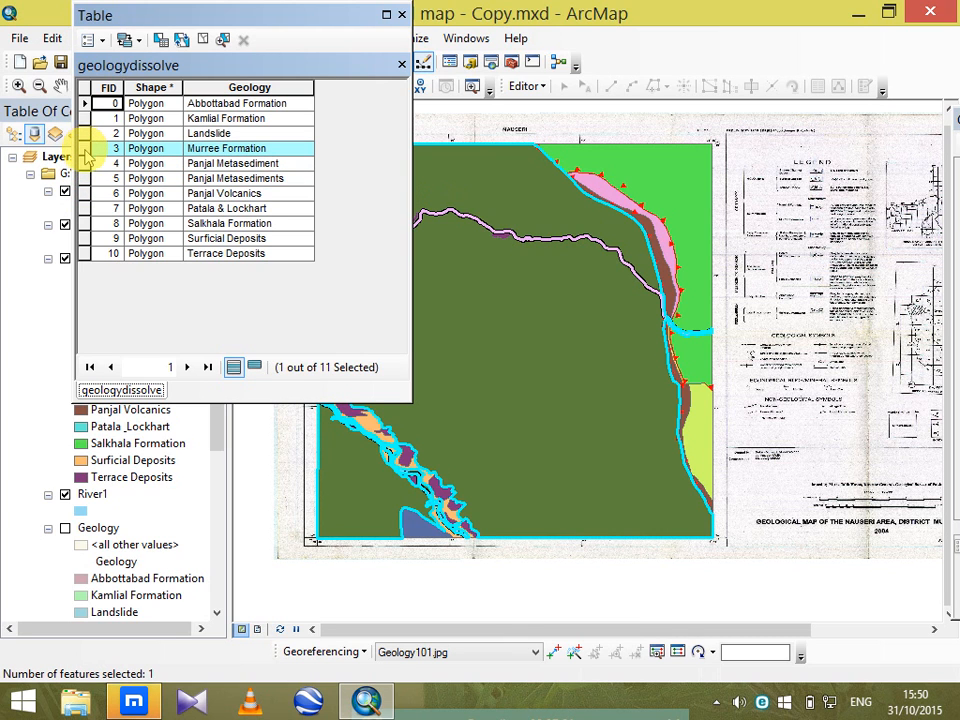
{"action": "left_click", "coordinate": [86, 254]}
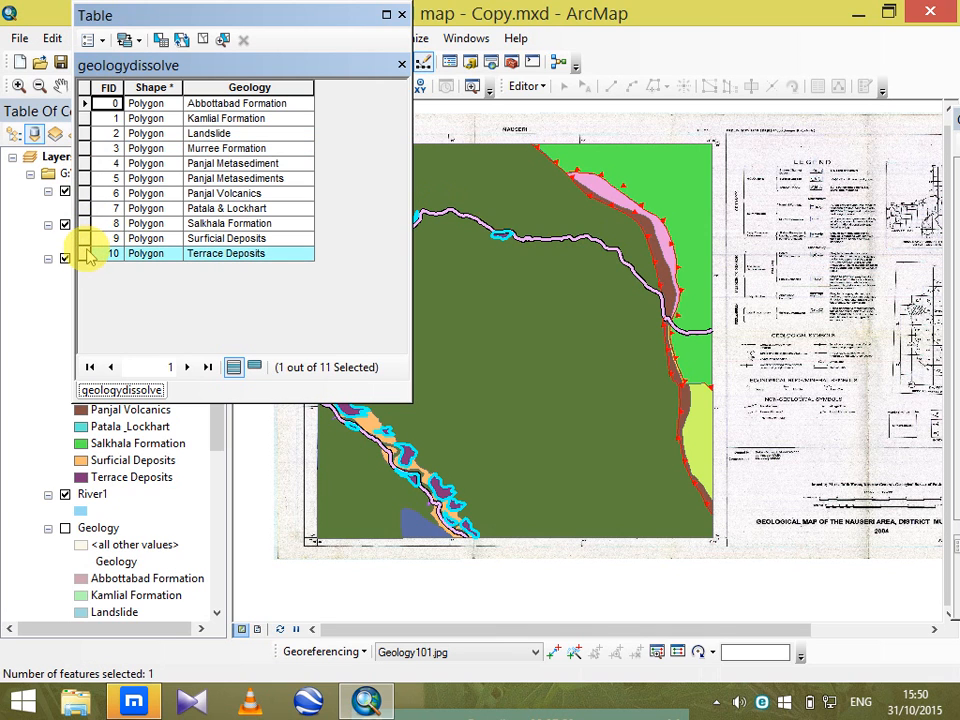
{"action": "left_click", "coordinate": [401, 17]}
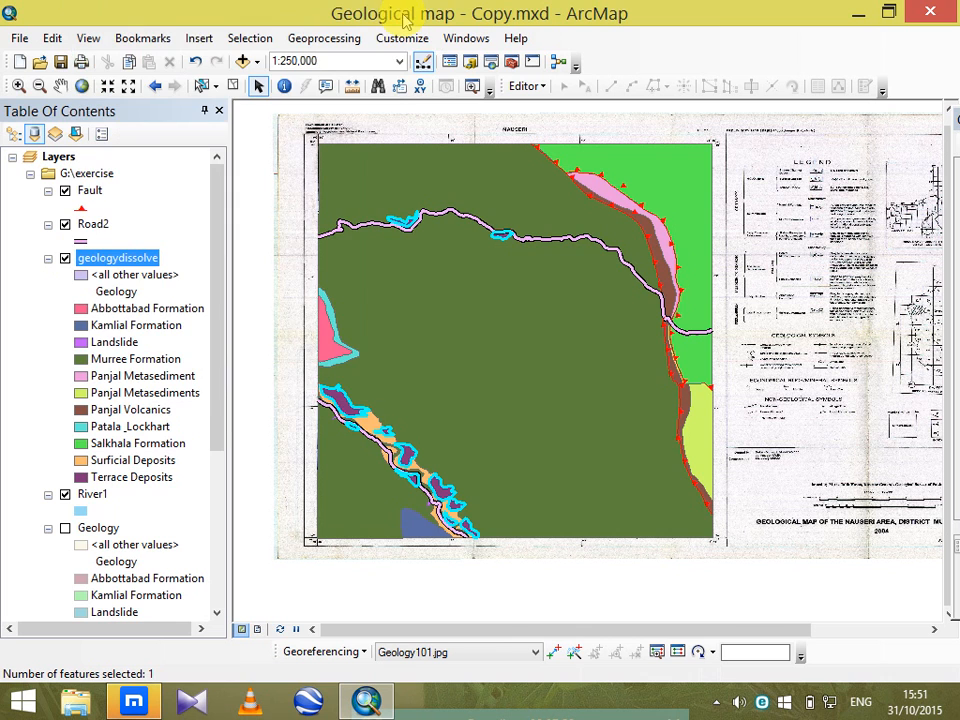
{"action": "left_click", "coordinate": [232, 87]}
Select the geologydissolve features by attributes with the expression "Geology" = 'Terrace Deposits'.
{"action": "left_click", "coordinate": [247, 38]}
{"action": "left_click", "coordinate": [252, 60]}
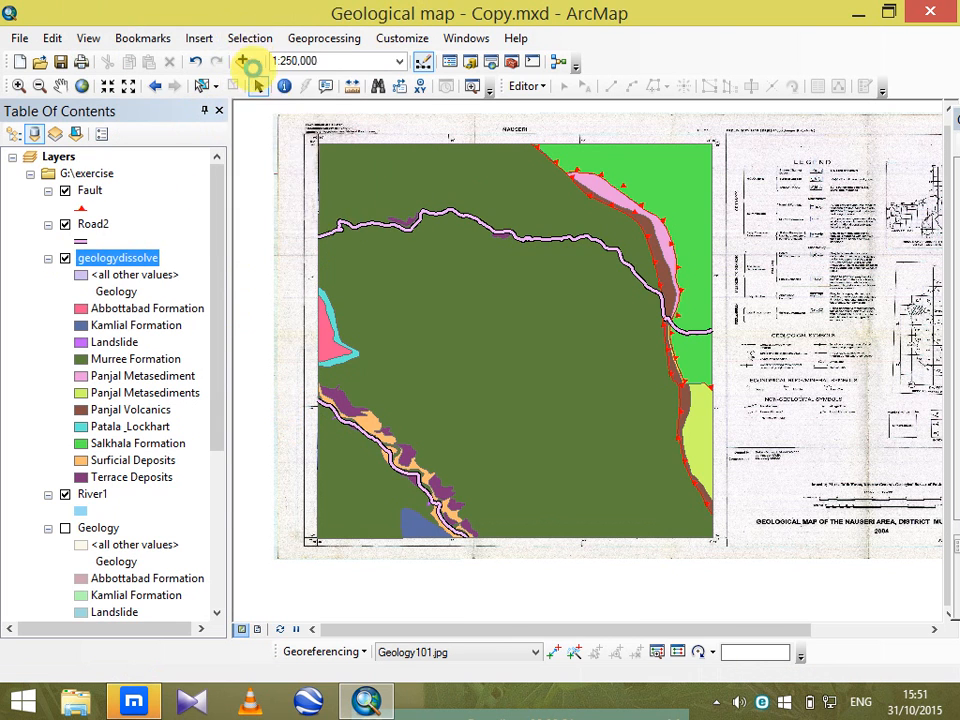
{"action": "left_click_drag", "start_coordinate": [160, 24], "coordinate": [400, 39]}
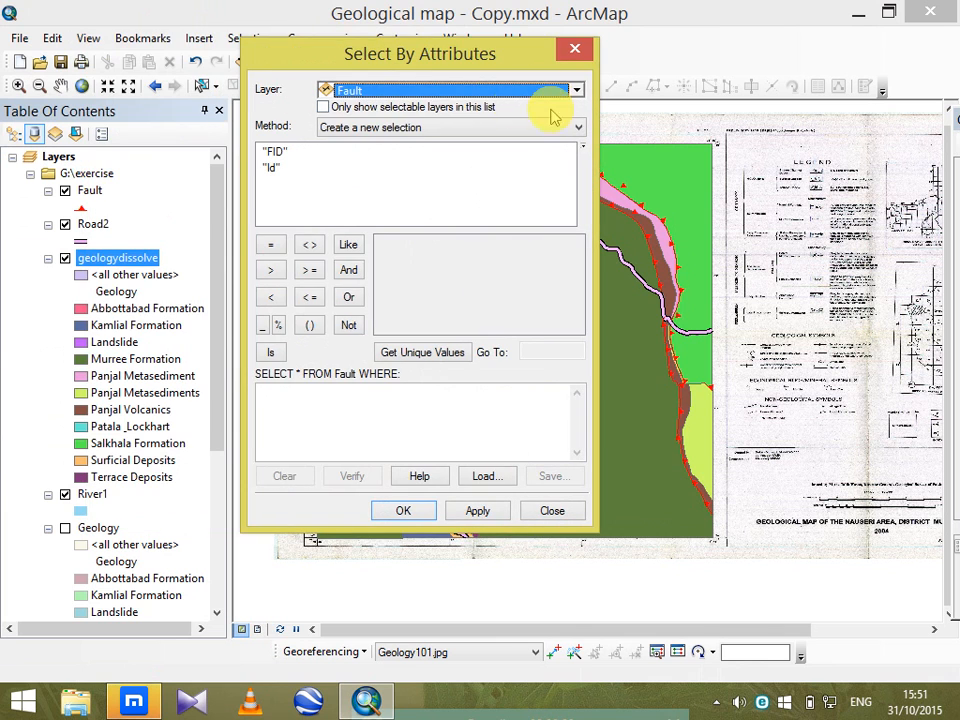
{"action": "left_click", "coordinate": [576, 90]}
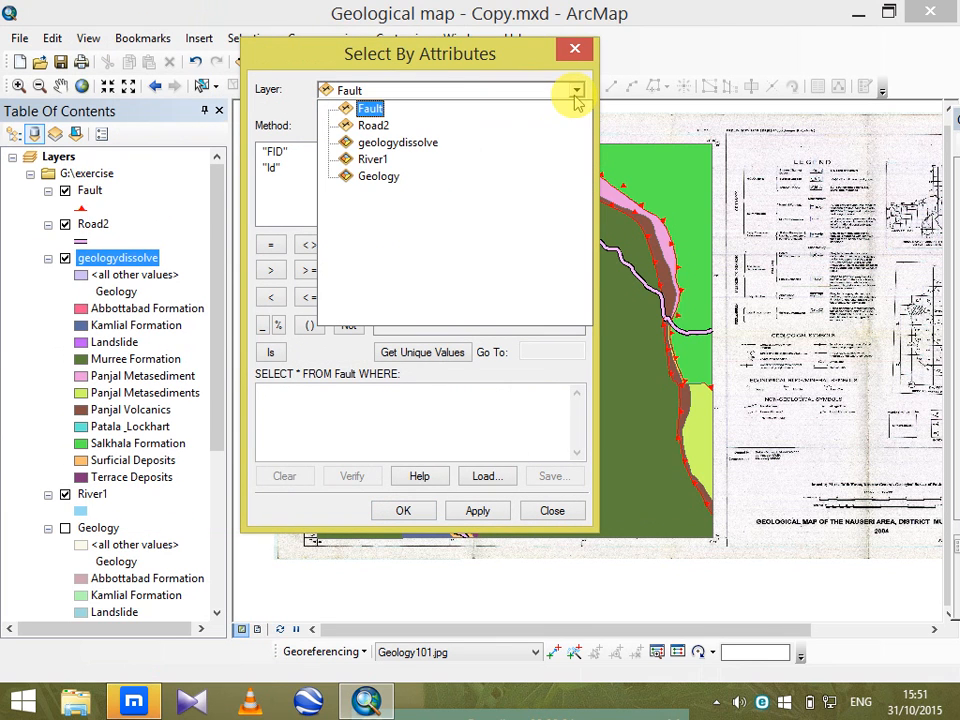
{"action": "left_click", "coordinate": [397, 142]}
{"action": "double_click", "coordinate": [287, 168]}
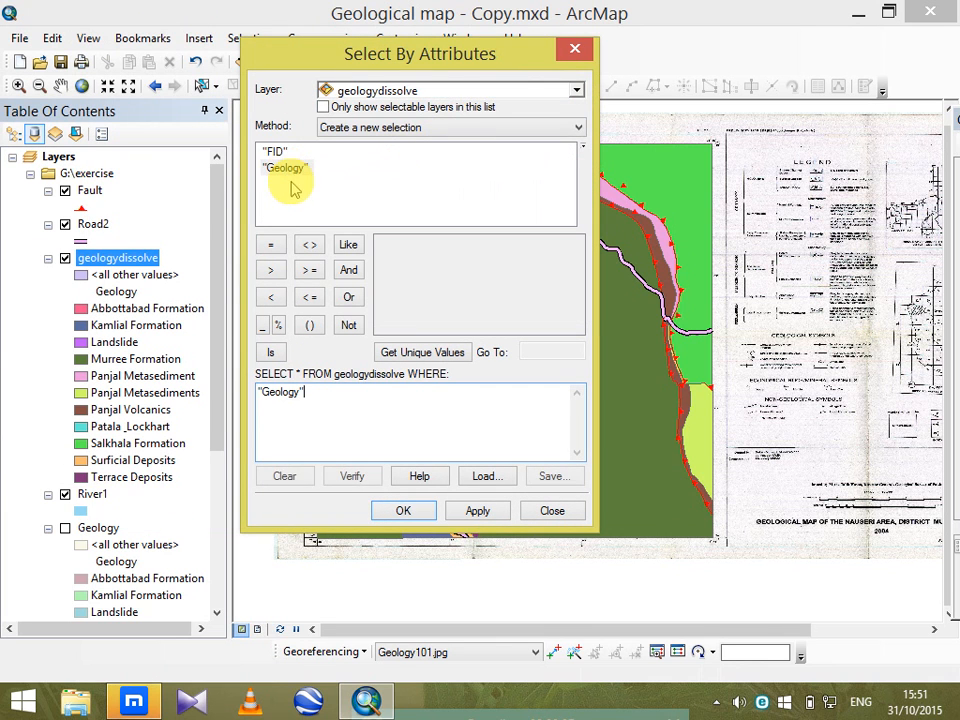
{"action": "left_click", "coordinate": [270, 245]}
{"action": "left_click", "coordinate": [425, 355]}
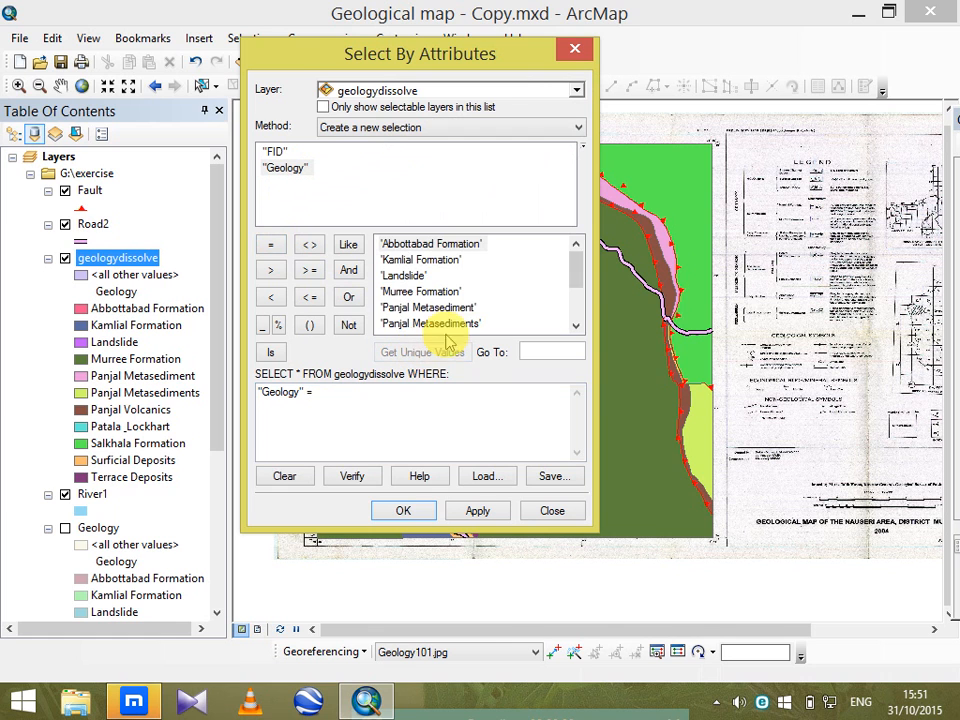
{"action": "left_click_drag", "start_coordinate": [578, 261], "coordinate": [589, 349]}
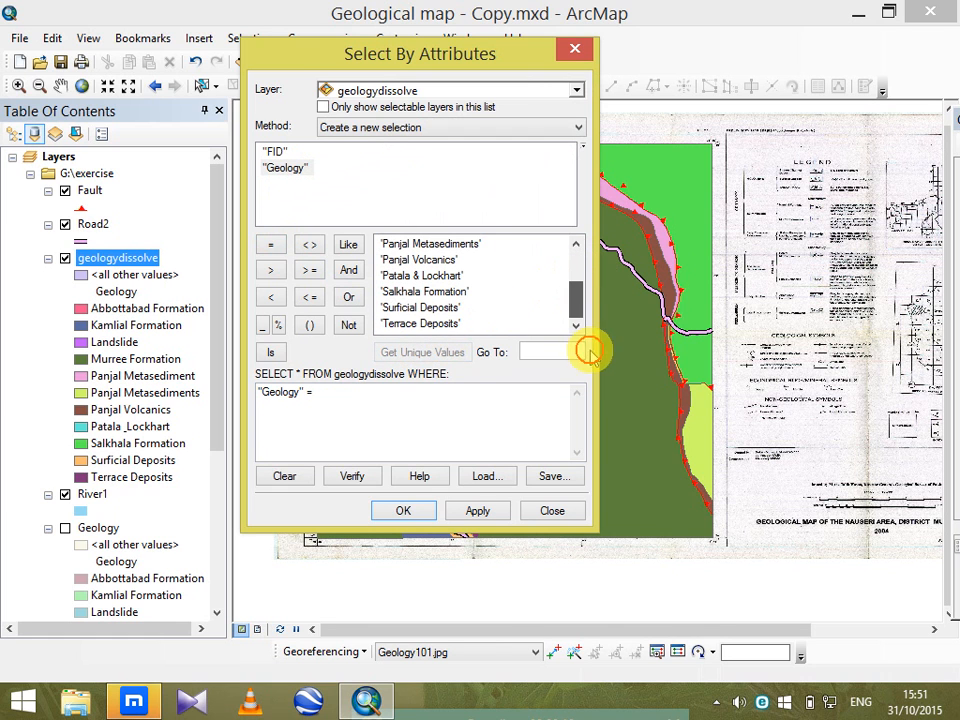
{"action": "double_click", "coordinate": [420, 323]}
{"action": "left_click", "coordinate": [401, 511]}
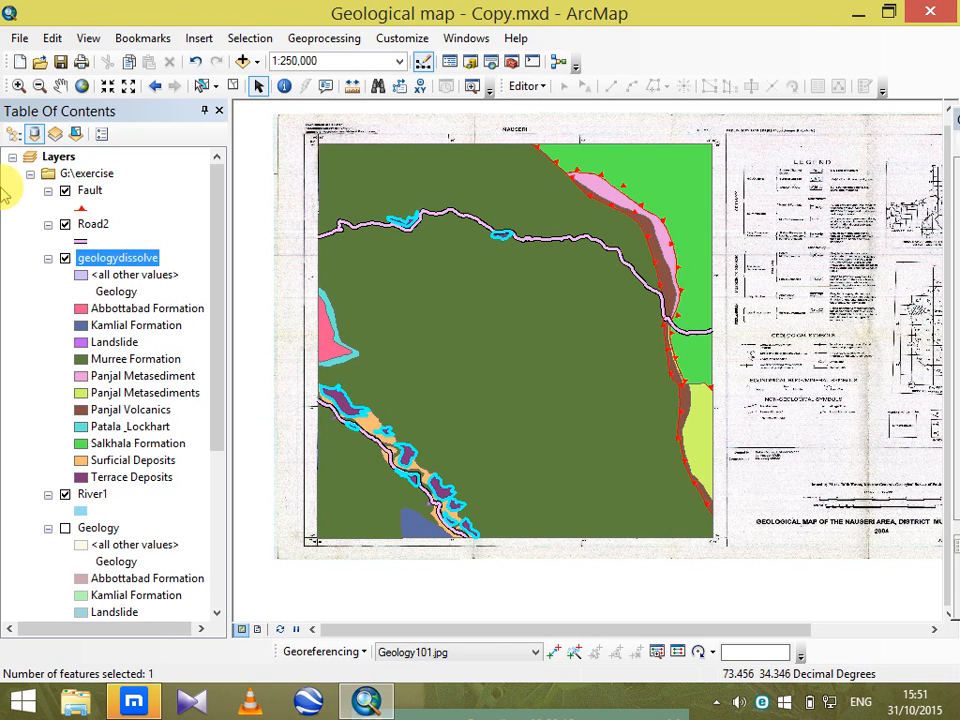
Start exporting the selected geologydissolve features using the layer's source coordinate system, with Shapefile as the output type.
{"action": "right_click", "coordinate": [135, 259]}
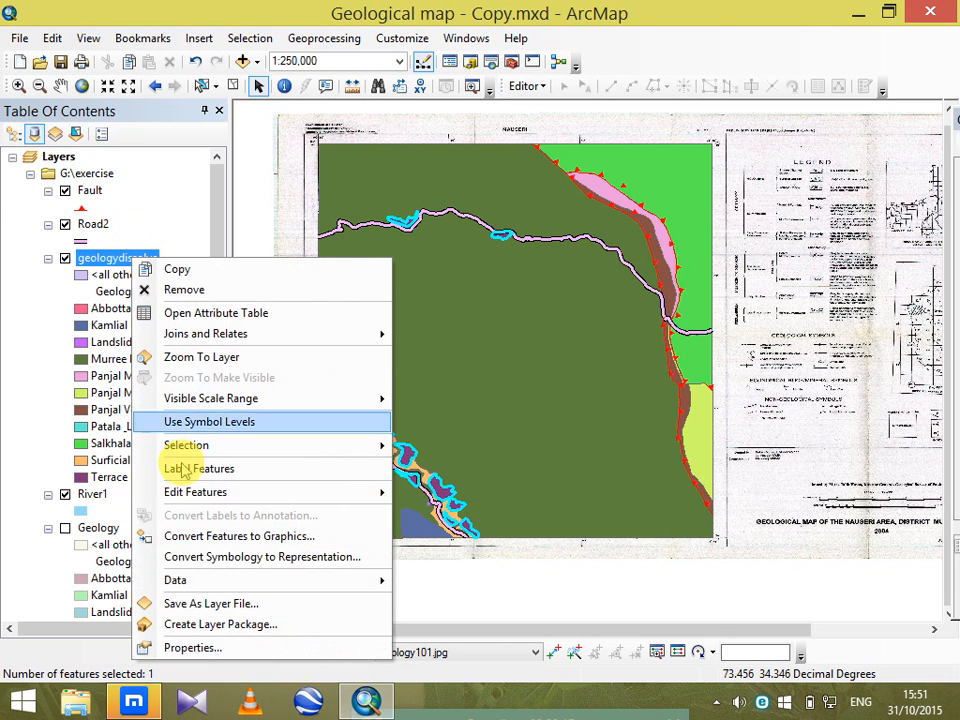
{"action": "mouse_move", "coordinate": [311, 585]}
{"action": "left_click", "coordinate": [443, 580]}
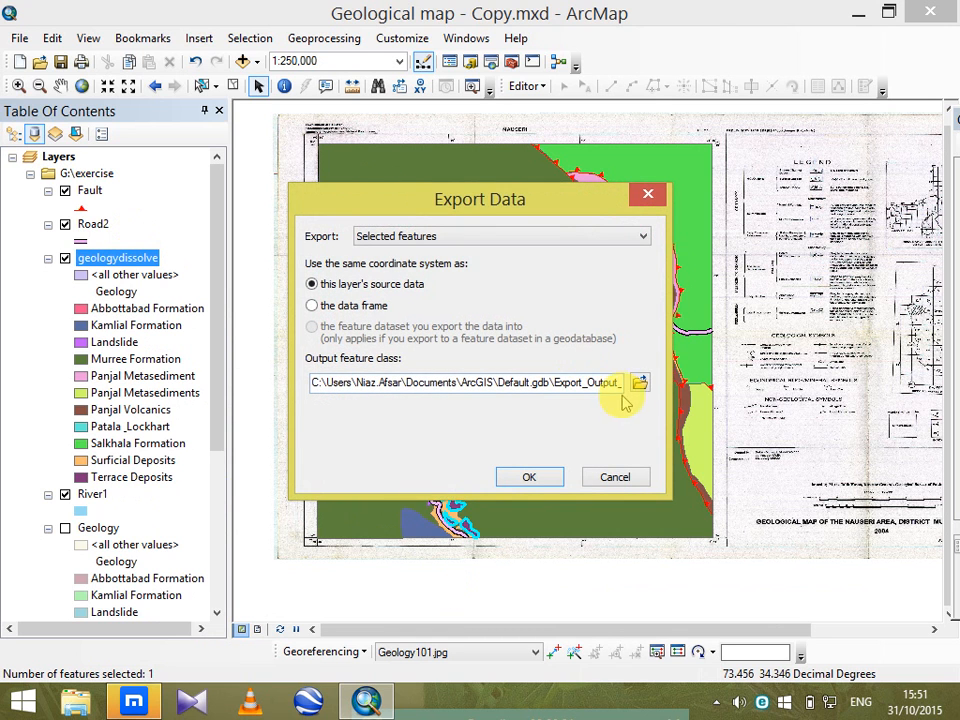
{"action": "left_click", "coordinate": [639, 381]}
{"action": "left_click_drag", "start_coordinate": [313, 195], "coordinate": [488, 175]}
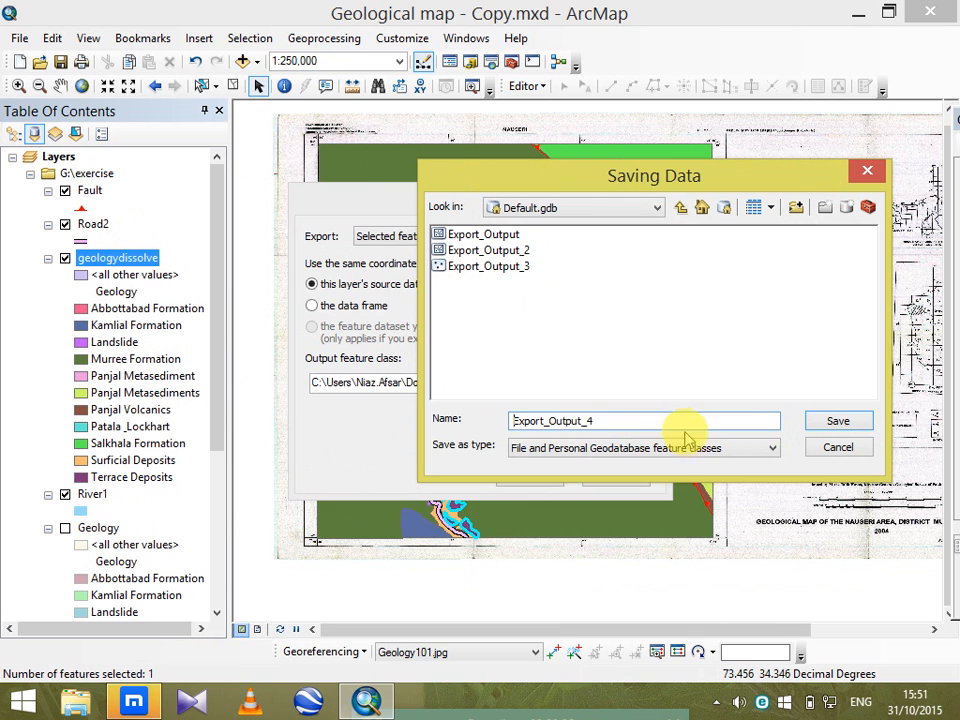
{"action": "left_click", "coordinate": [720, 449]}
{"action": "left_click", "coordinate": [568, 476]}
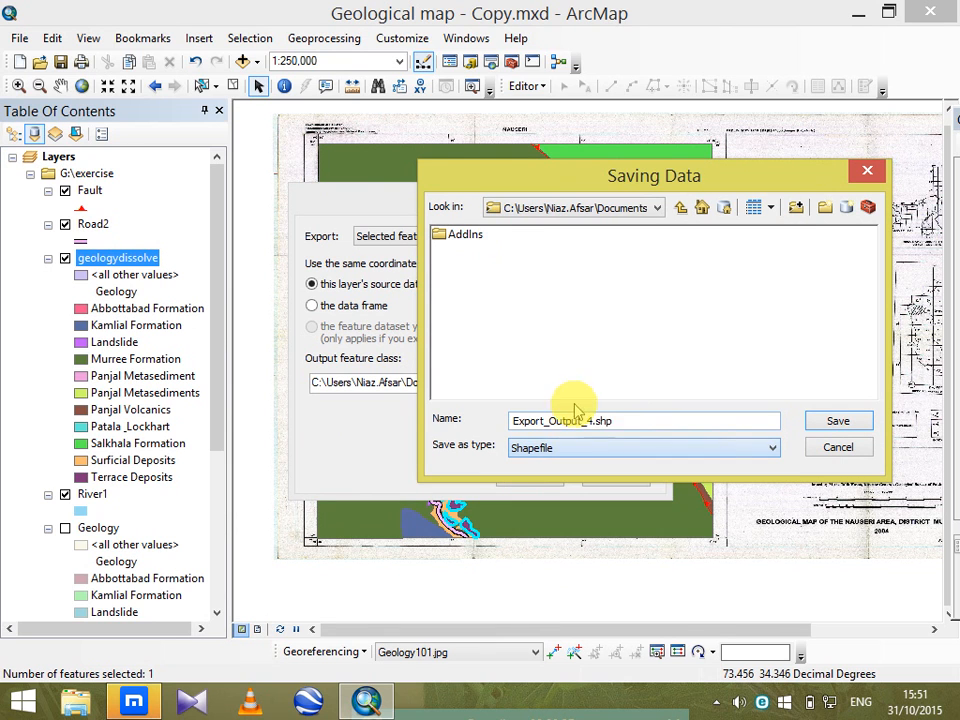
Name the exported shapefile Terace Deposit.
{"action": "left_click_drag", "start_coordinate": [615, 422], "coordinate": [313, 410]}
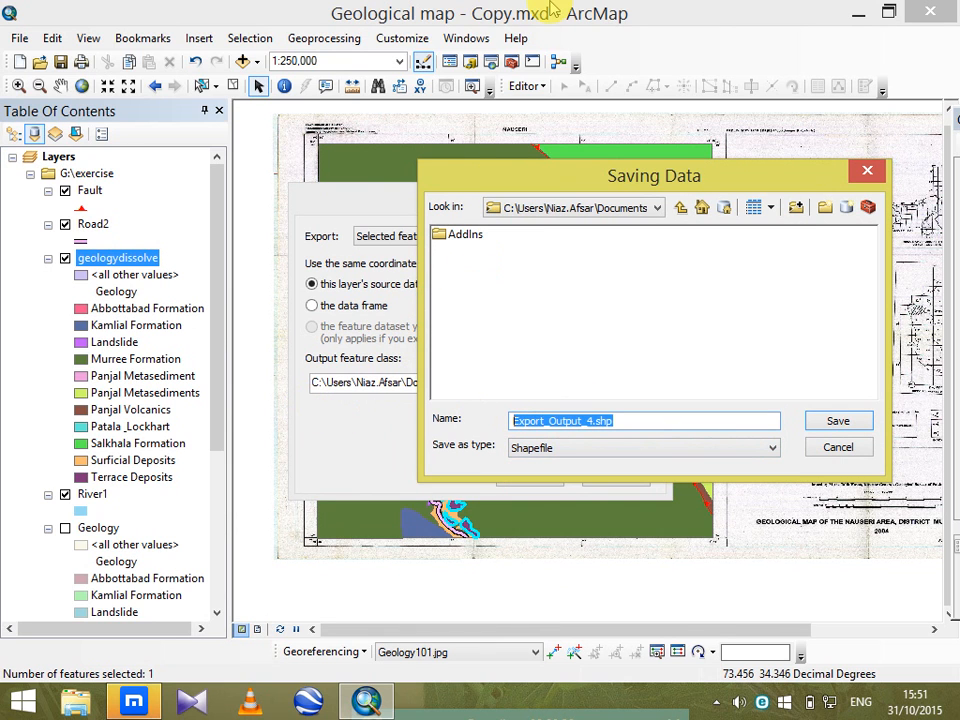
{"action": "key", "text": "Caps_Lock"}
{"action": "type", "text": "T"}
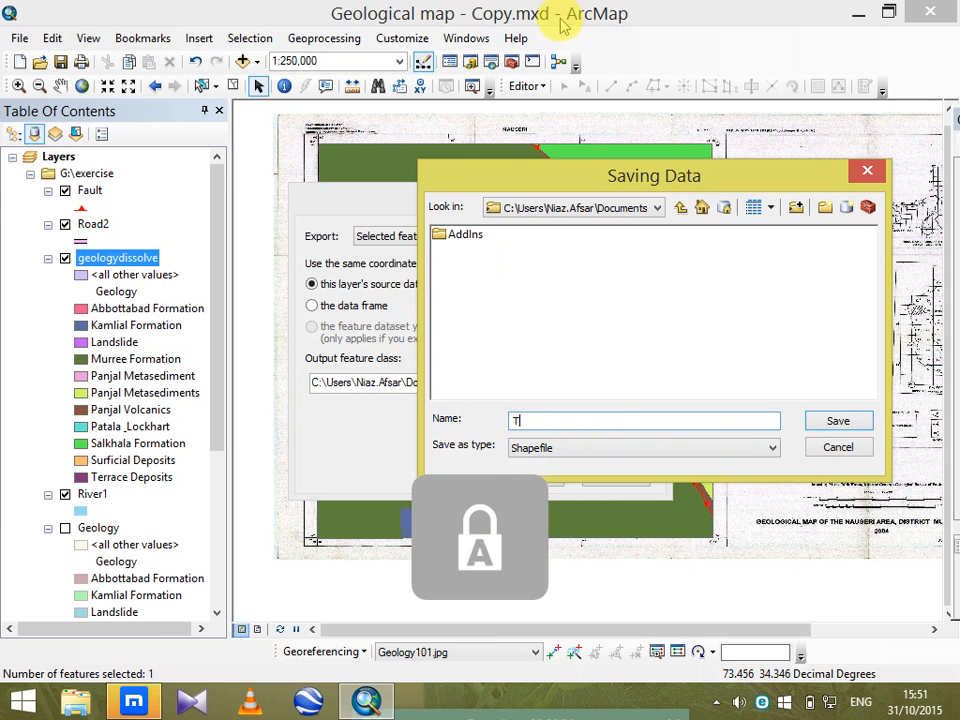
{"action": "key", "text": "Caps_Lock"}
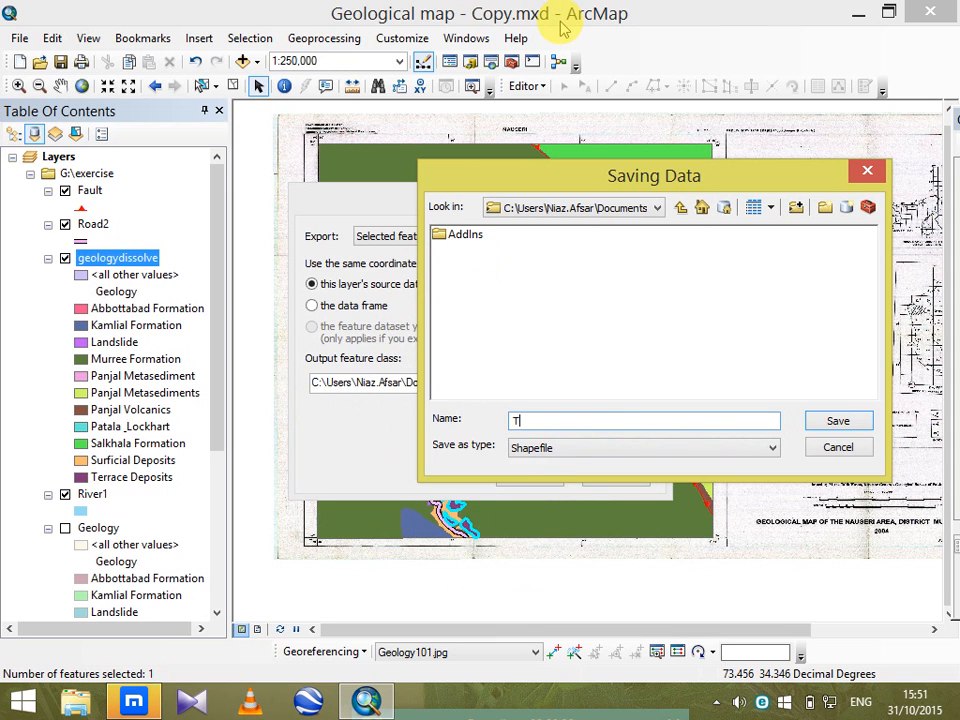
{"action": "type", "text": "era"}
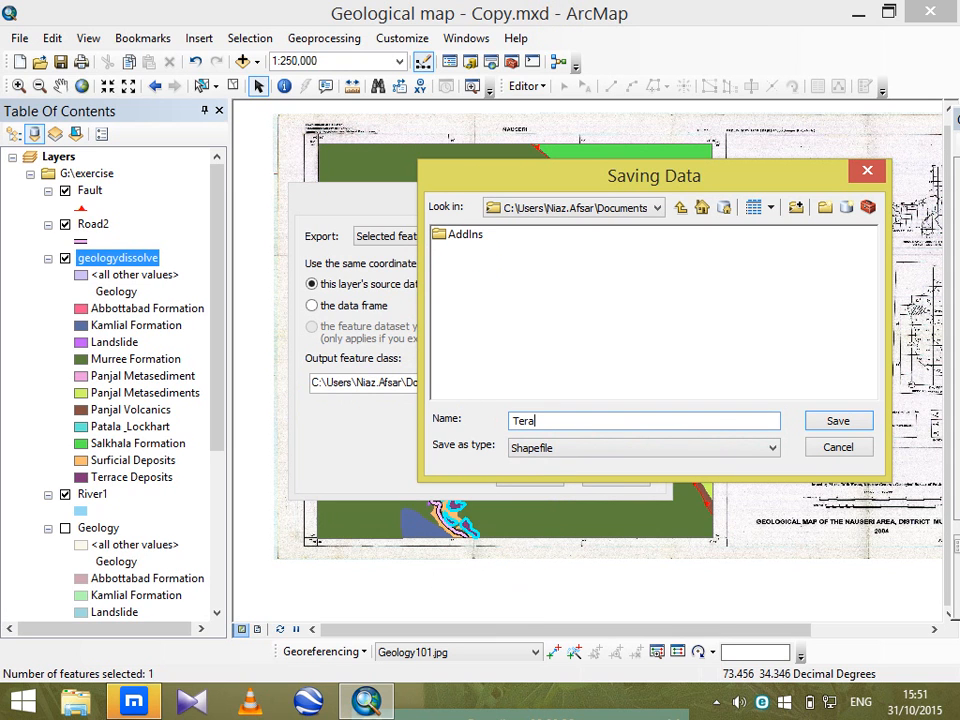
{"action": "type", "text": "ce"}
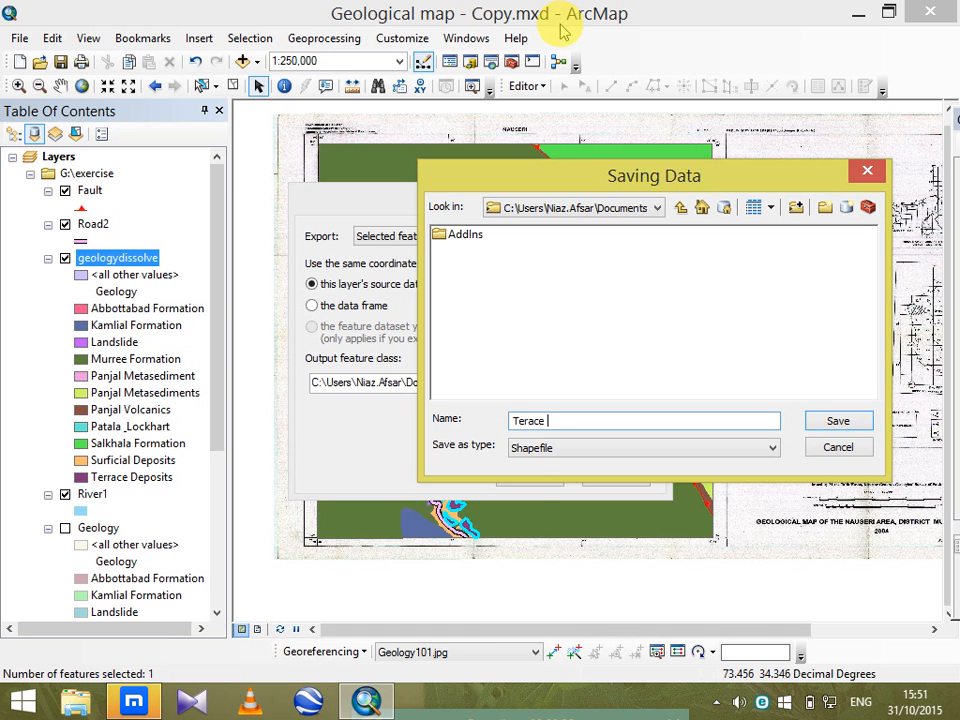
{"action": "key", "text": "Caps_Lock"}
{"action": "type", "text": "D"}
{"action": "key", "text": "Caps_Lock"}
{"action": "type", "text": "e"}
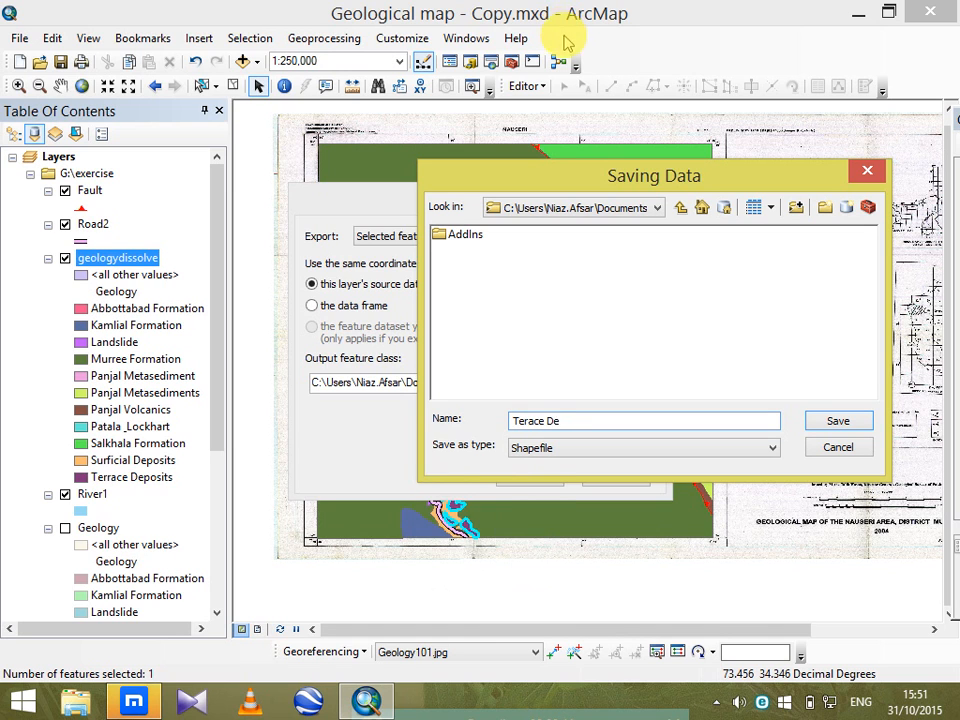
{"action": "type", "text": "po"}
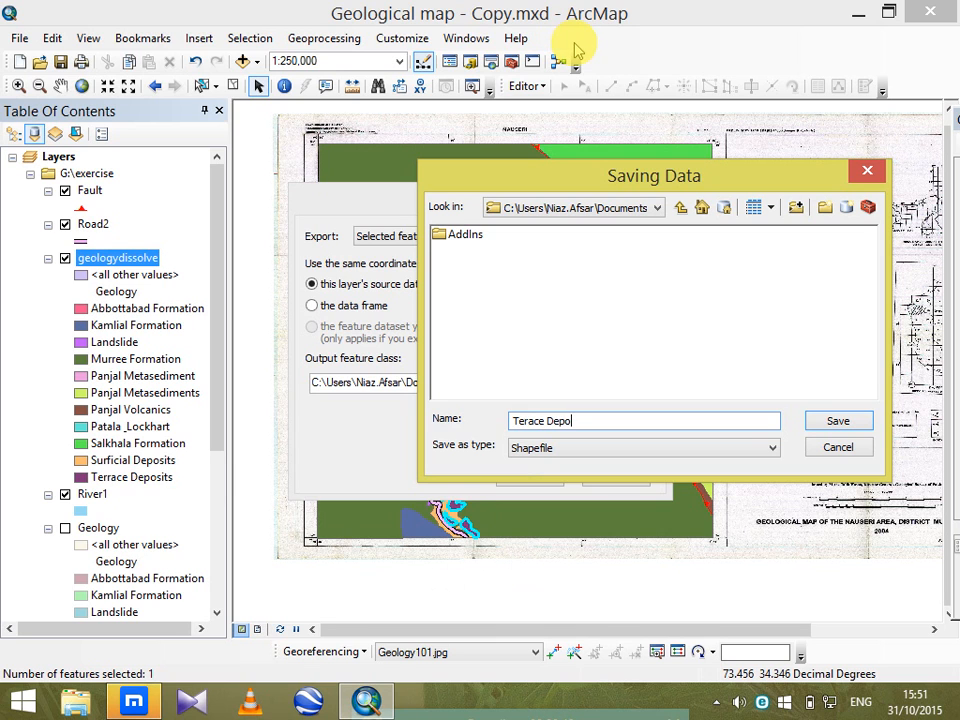
{"action": "type", "text": "sit"}
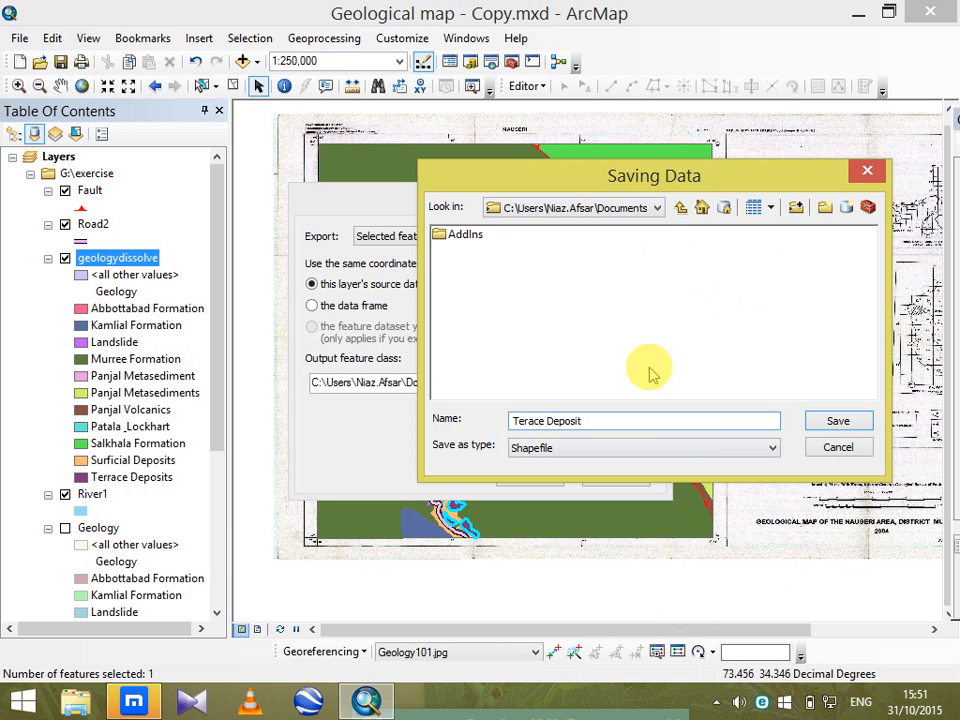
Save the output in the G:\exercise folder, run the export, and add the exported data to the map as a layer.
{"action": "left_click", "coordinate": [680, 207]}
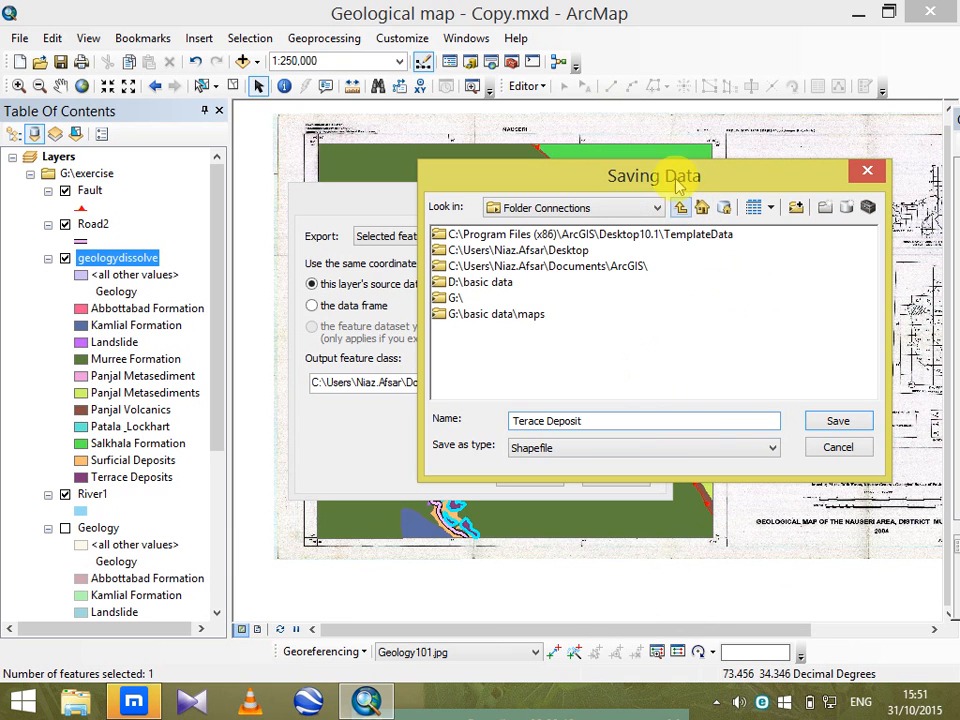
{"action": "double_click", "coordinate": [449, 300]}
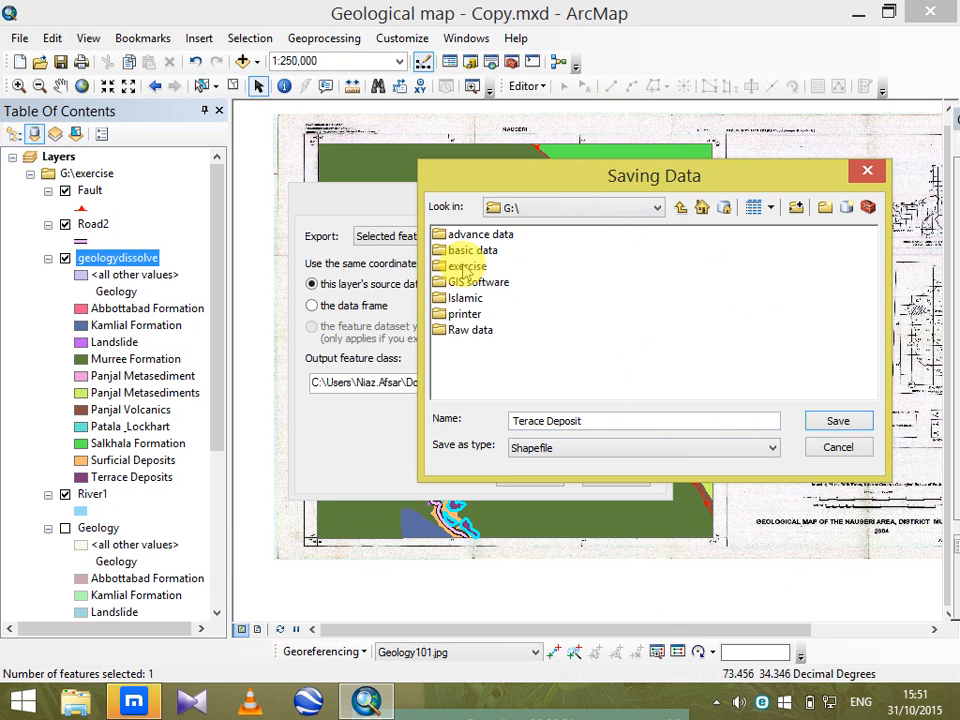
{"action": "double_click", "coordinate": [468, 266]}
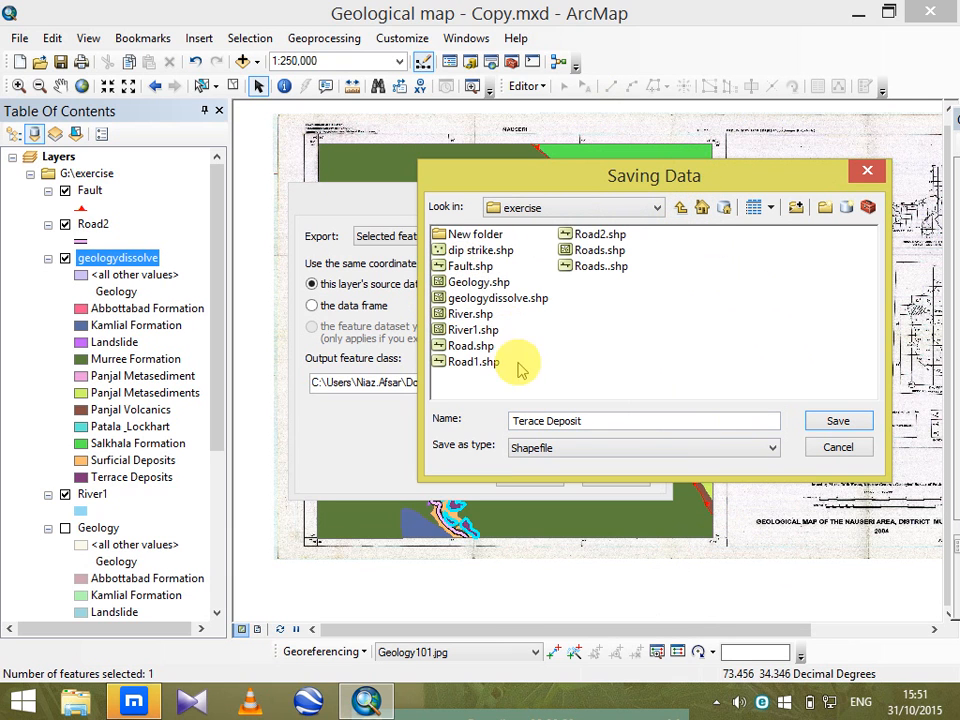
{"action": "left_click", "coordinate": [837, 421]}
{"action": "left_click", "coordinate": [533, 476]}
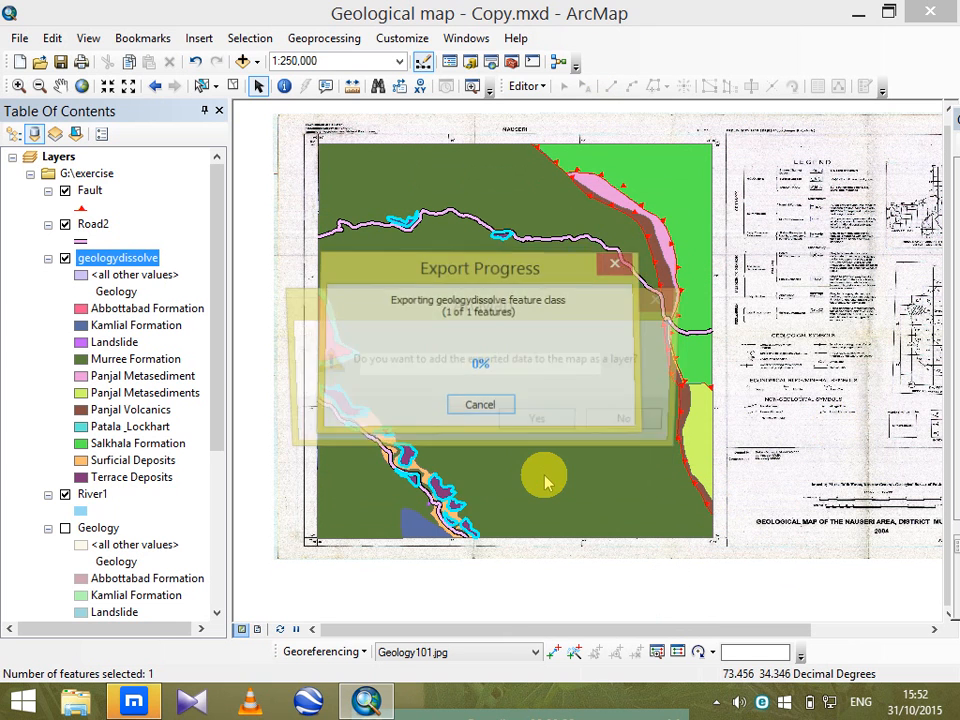
{"action": "left_click", "coordinate": [533, 420]}
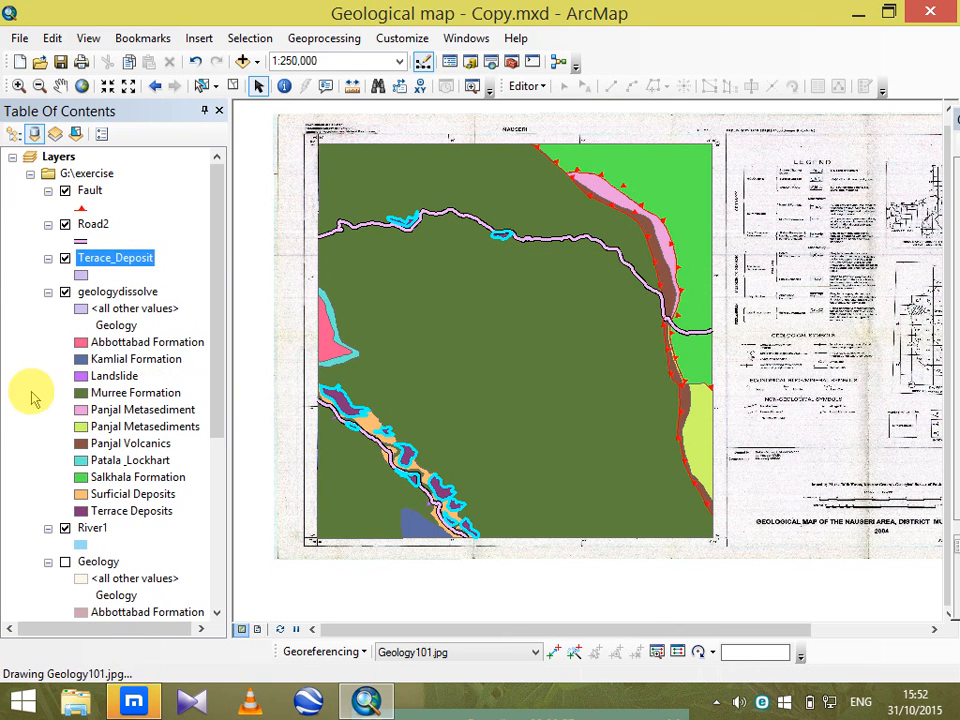
Redraw the map and hide the geologydissolve layer to view the exported Terace_Deposit polygons alone.
{"action": "left_click", "coordinate": [110, 393]}
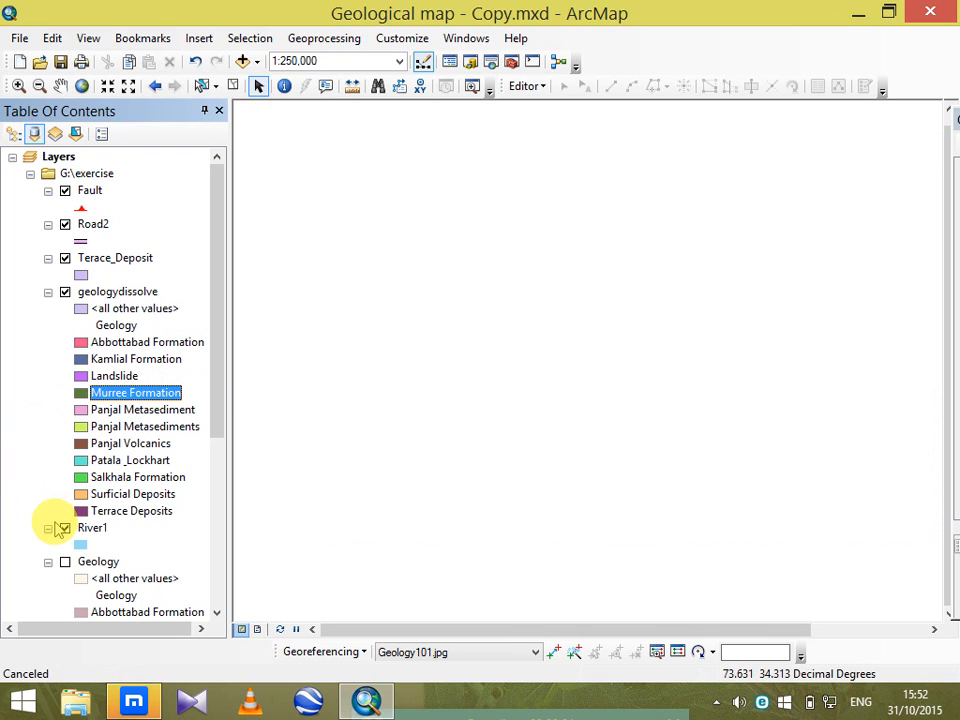
{"action": "left_click", "coordinate": [281, 629]}
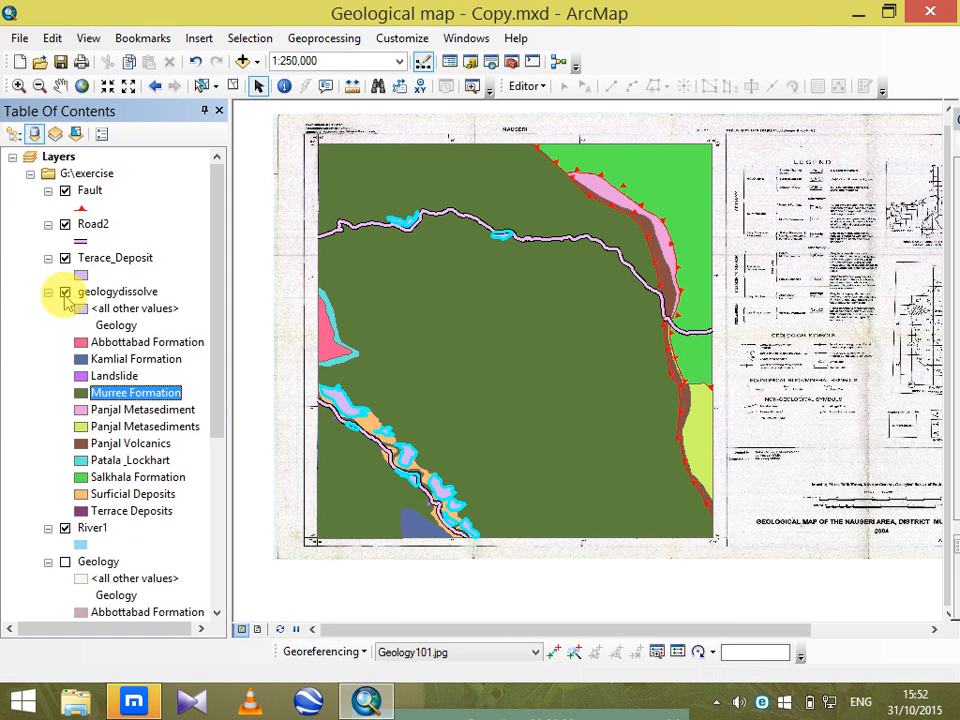
{"action": "left_click", "coordinate": [64, 292]}
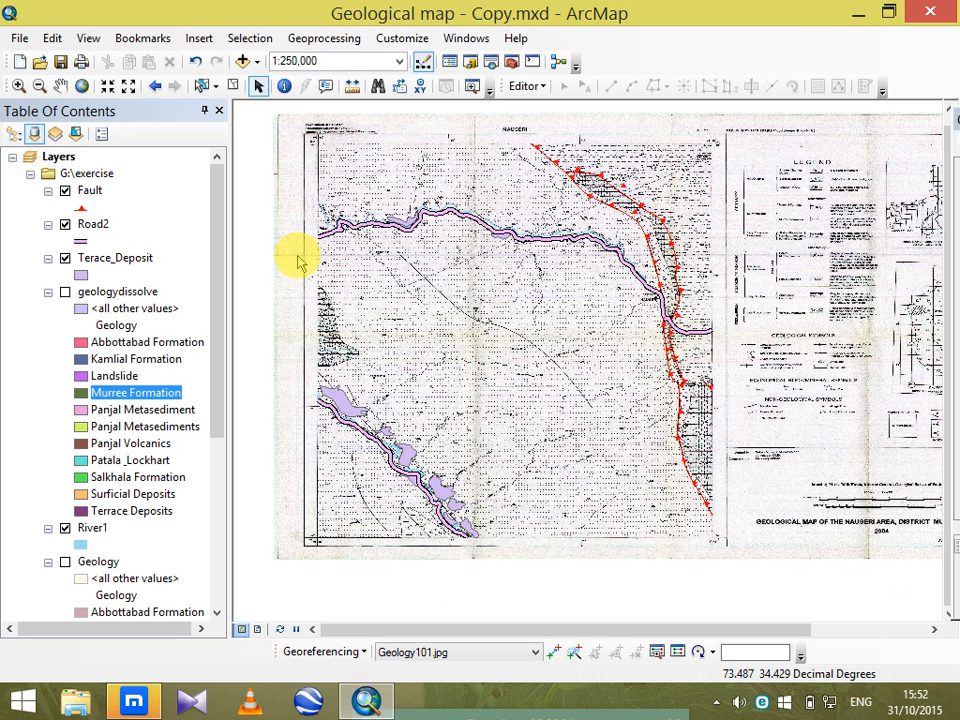
Hide the Terace_Deposit layer, show geologydissolve again, and clear the feature selection.
{"action": "left_click", "coordinate": [65, 258]}
{"action": "left_click", "coordinate": [65, 292]}
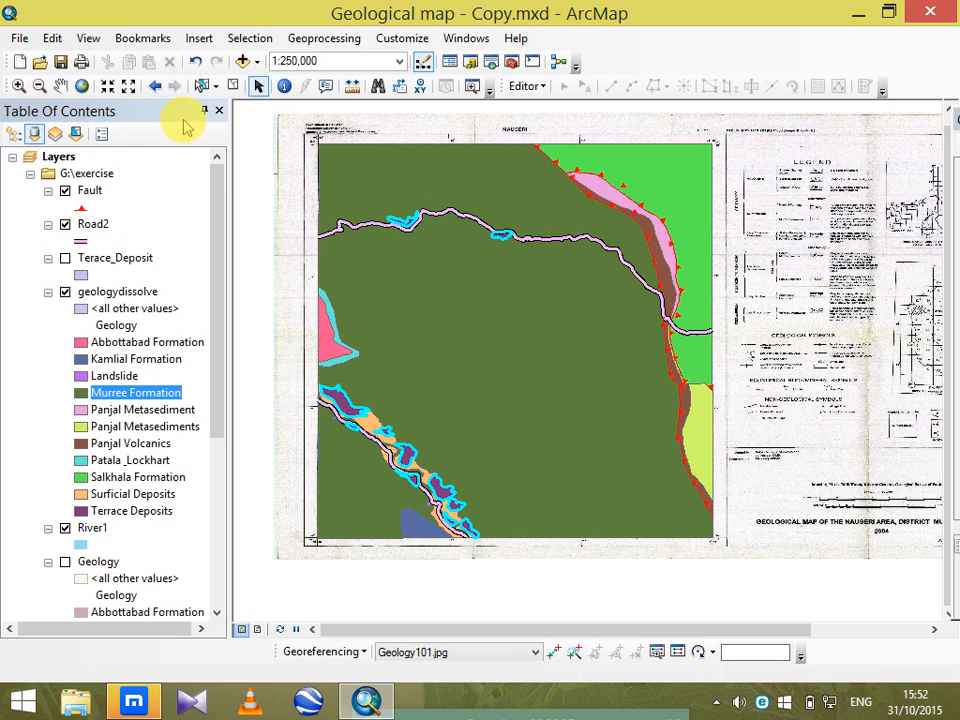
{"action": "left_click", "coordinate": [232, 88]}
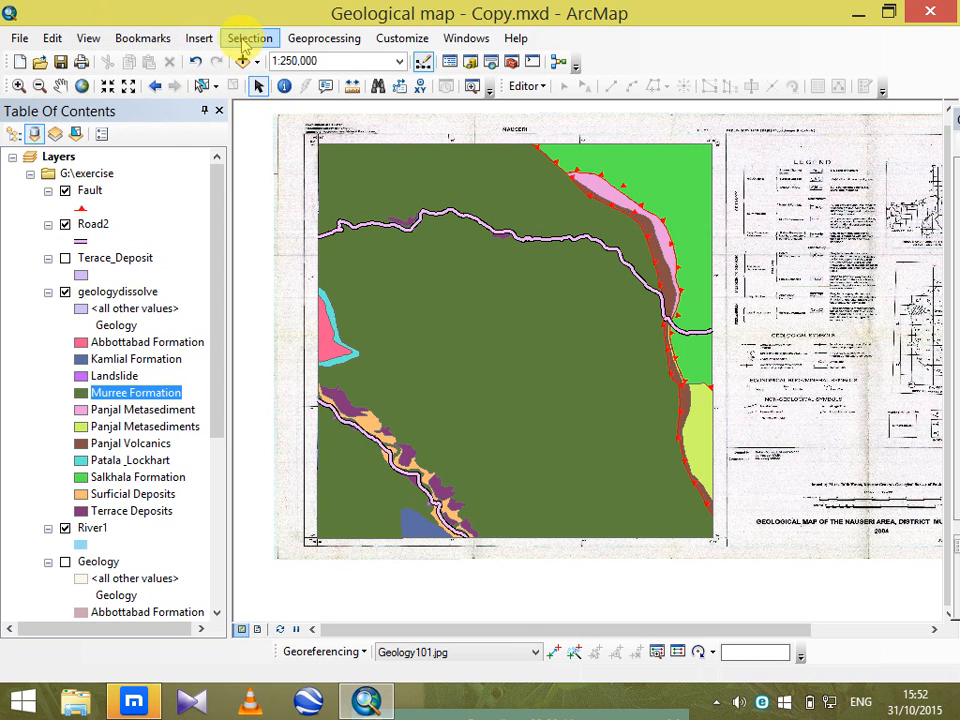
Start a vertical bar graph of the geologydissolve layer with Shape.Area as the value field.
{"action": "left_click", "coordinate": [86, 42]}
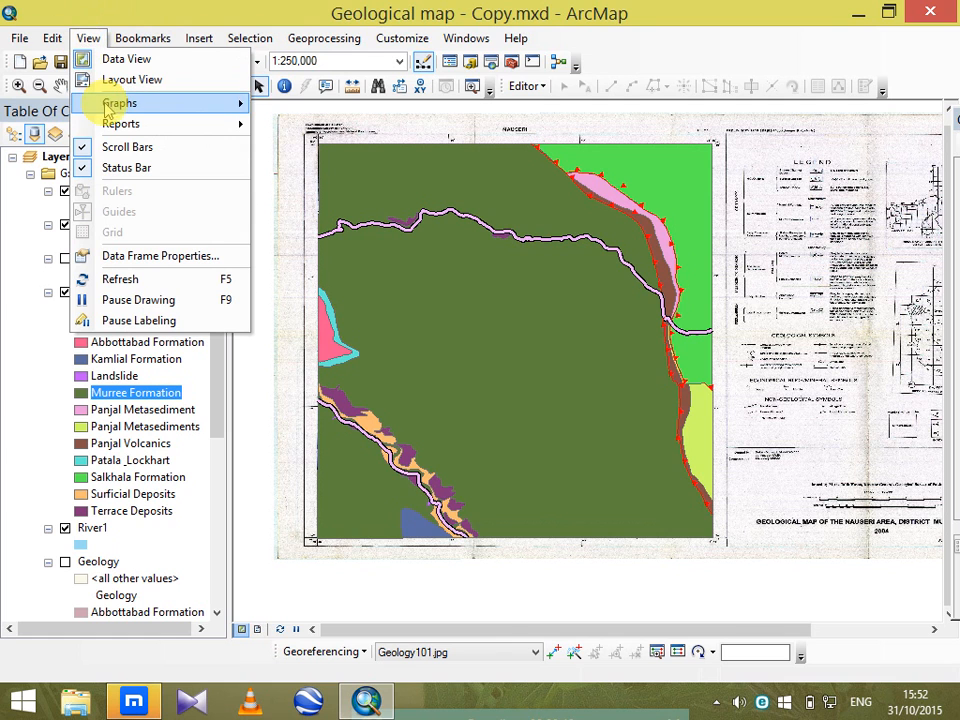
{"action": "mouse_move", "coordinate": [108, 107]}
{"action": "left_click", "coordinate": [288, 108]}
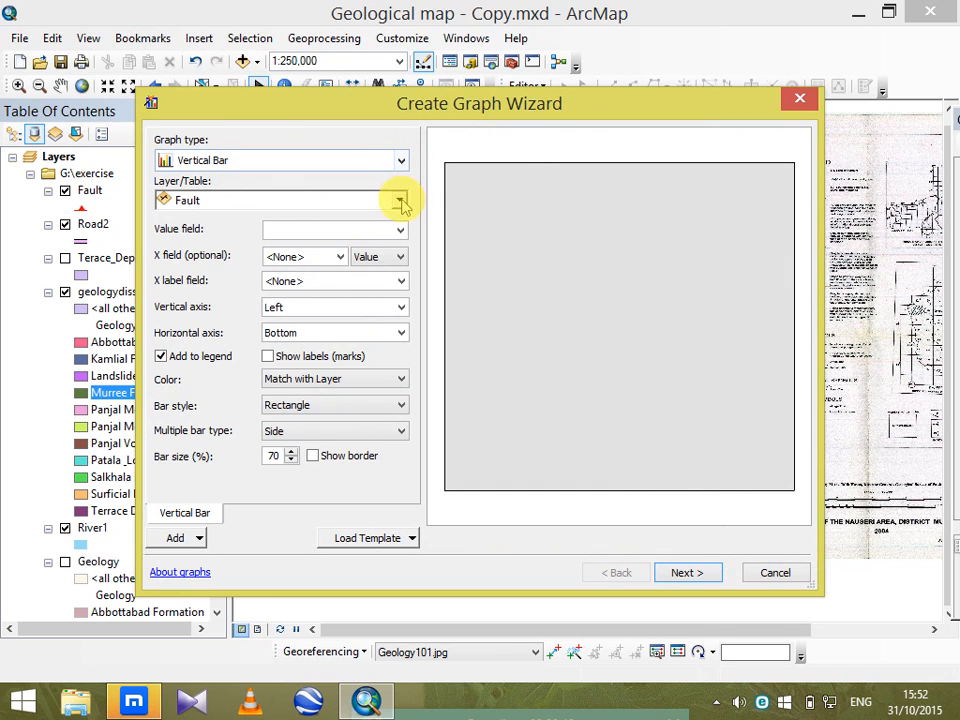
{"action": "left_click", "coordinate": [400, 200]}
{"action": "left_click", "coordinate": [279, 273]}
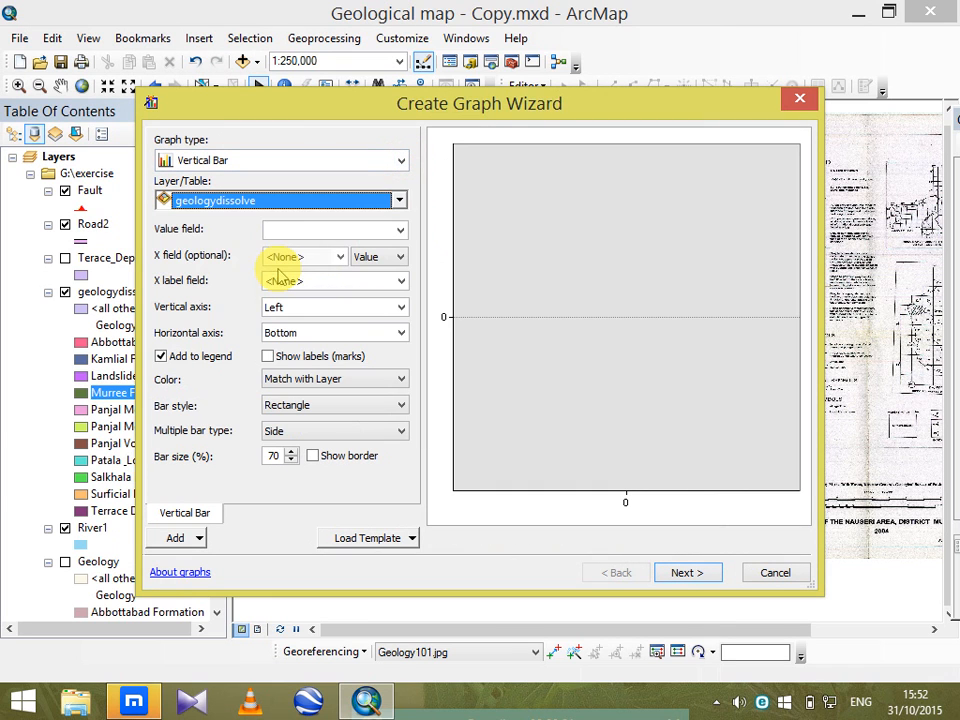
{"action": "left_click", "coordinate": [398, 229]}
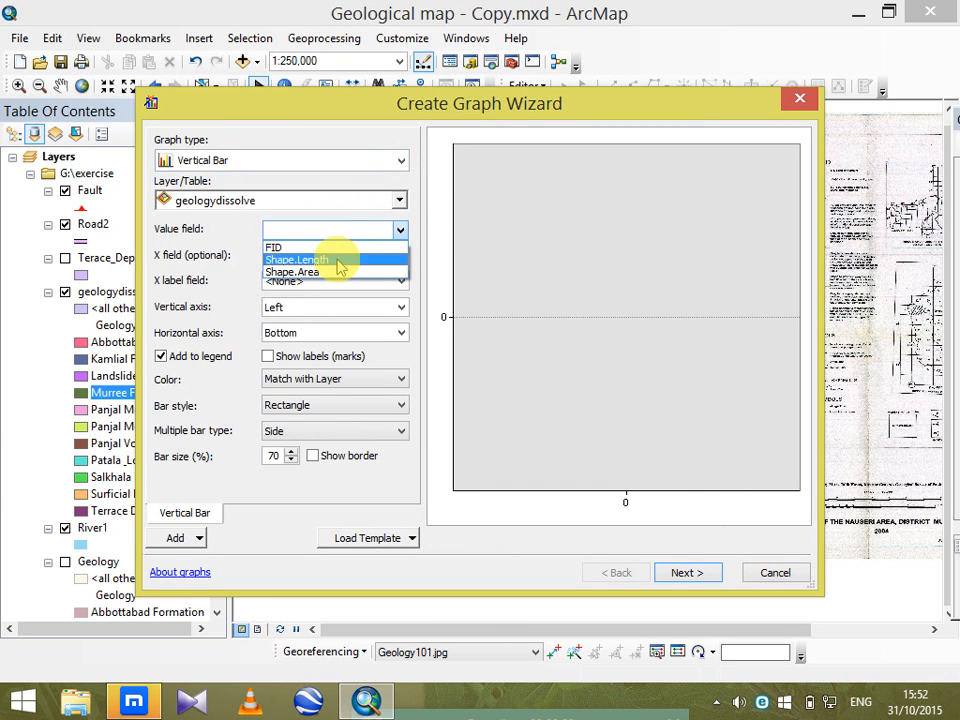
{"action": "left_click", "coordinate": [339, 273]}
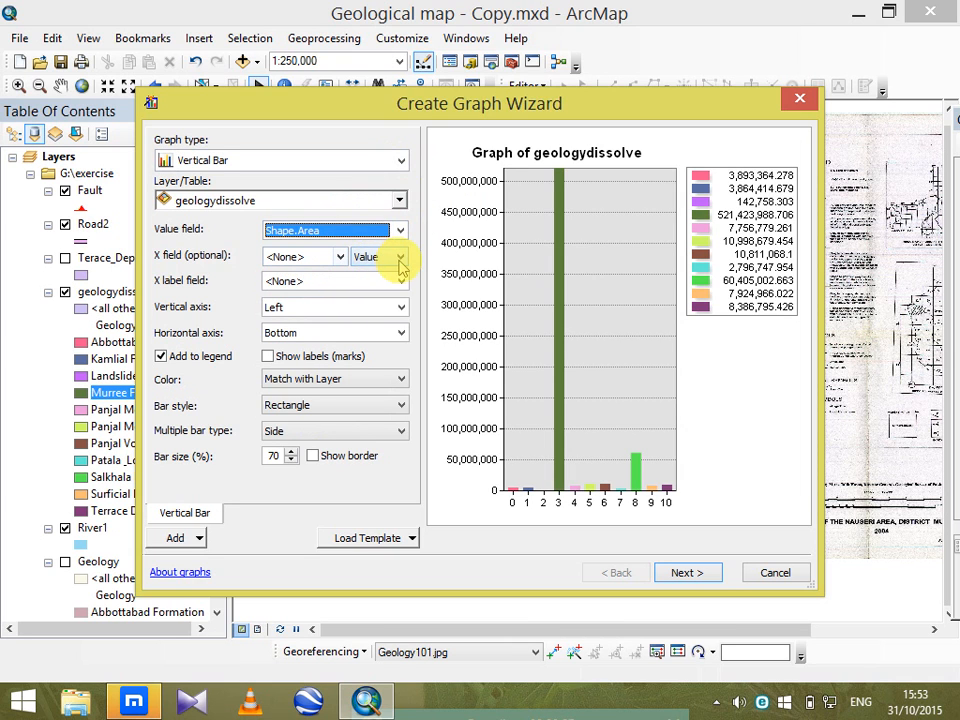
Set the graph's X field to Geology in ascending order and its X label field to Geology.
{"action": "left_click", "coordinate": [399, 257]}
{"action": "left_click", "coordinate": [362, 283]}
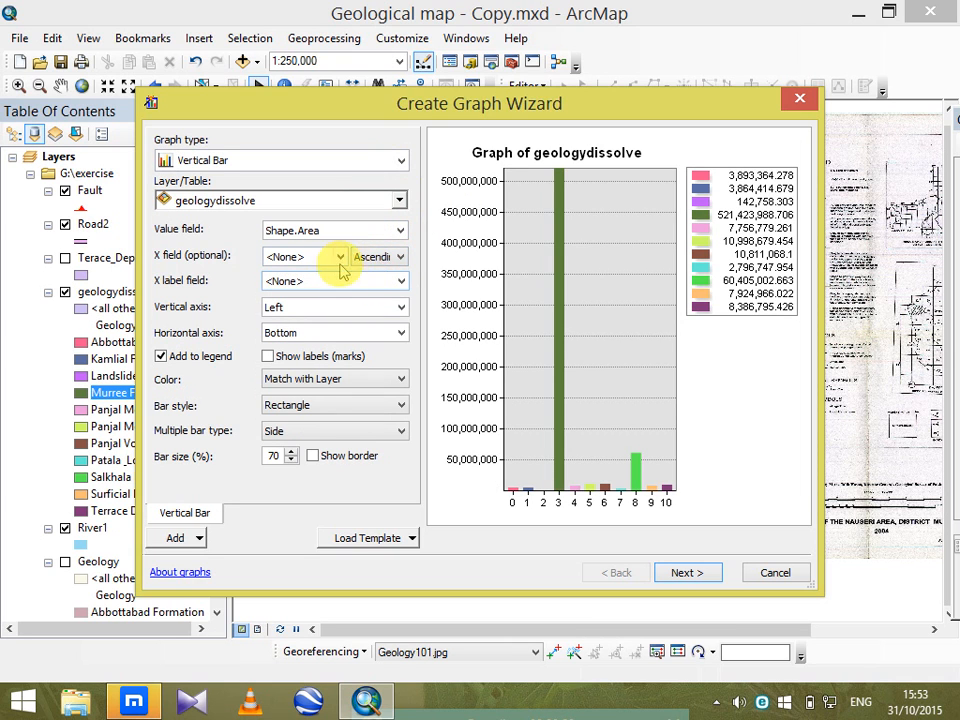
{"action": "left_click", "coordinate": [340, 257]}
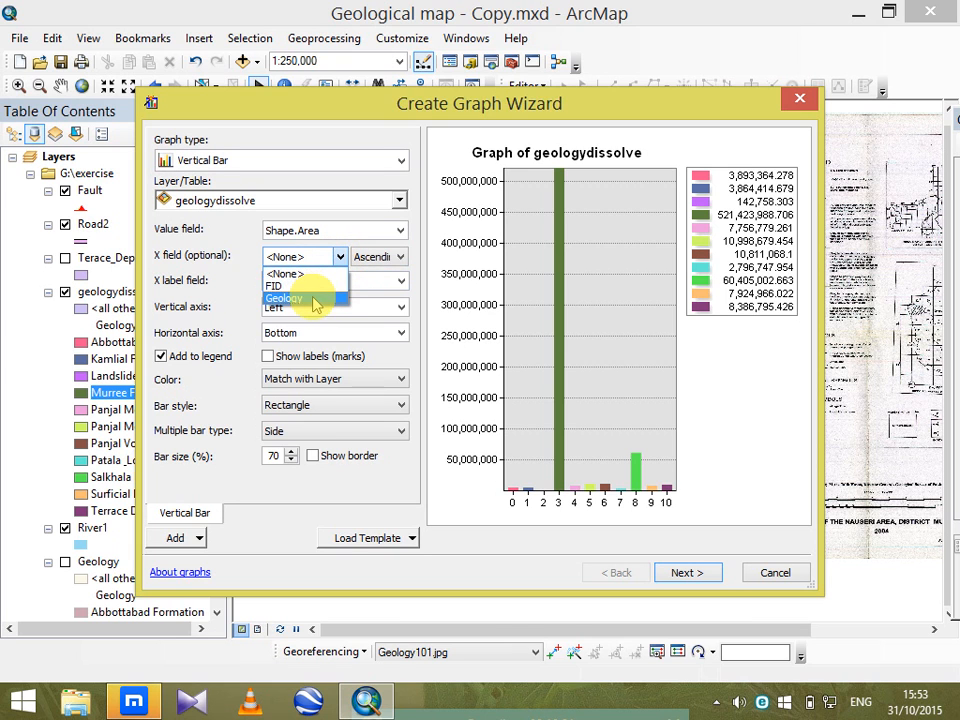
{"action": "left_click", "coordinate": [317, 299]}
{"action": "left_click", "coordinate": [399, 285]}
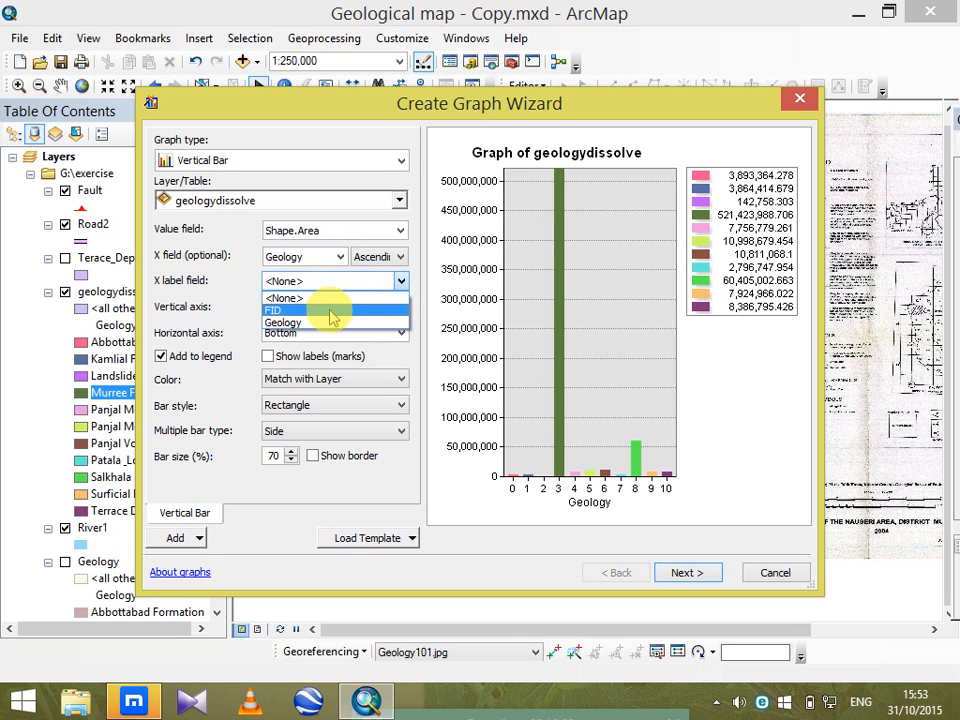
{"action": "left_click", "coordinate": [338, 318]}
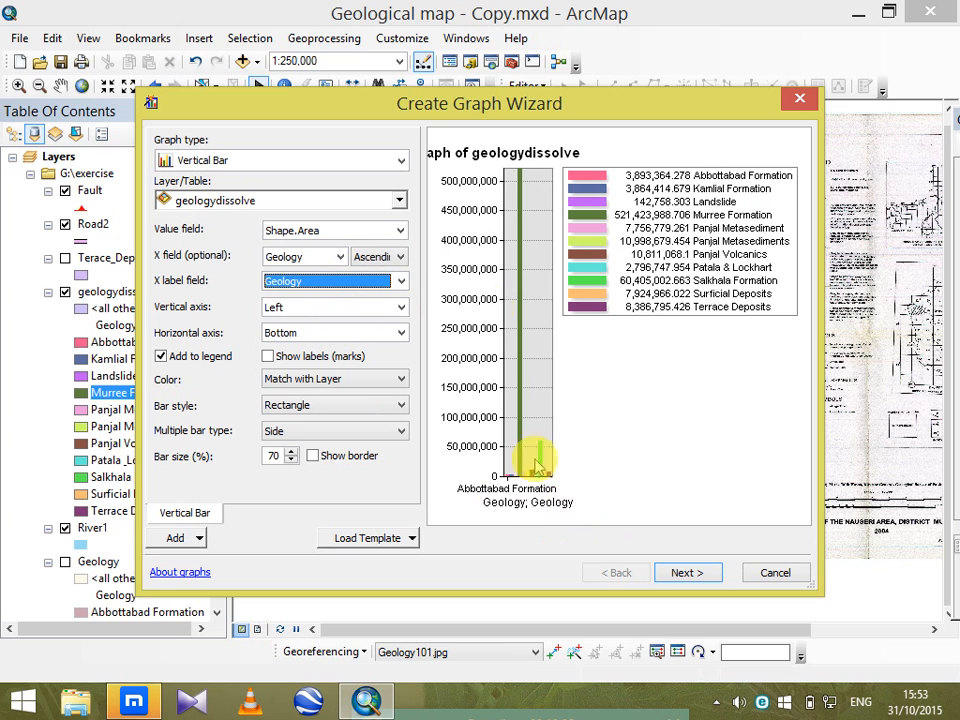
Exclude the bars from the graph legend, reduce the bar size to 63%, and show bar borders.
{"action": "left_click", "coordinate": [161, 357]}
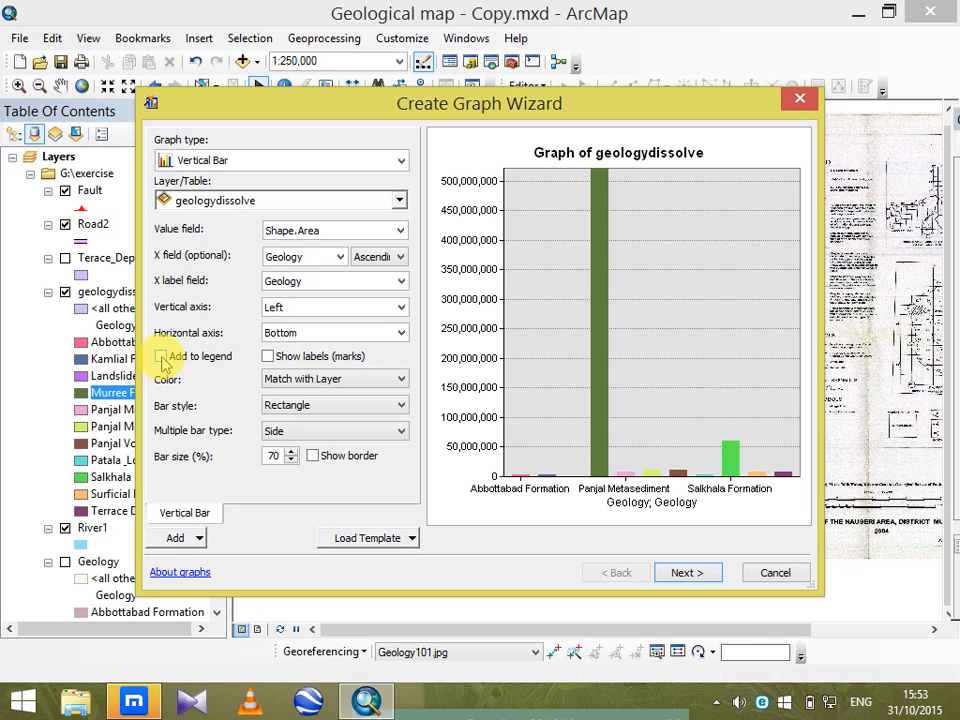
{"action": "left_click", "coordinate": [290, 460]}
{"action": "left_click", "coordinate": [312, 457]}
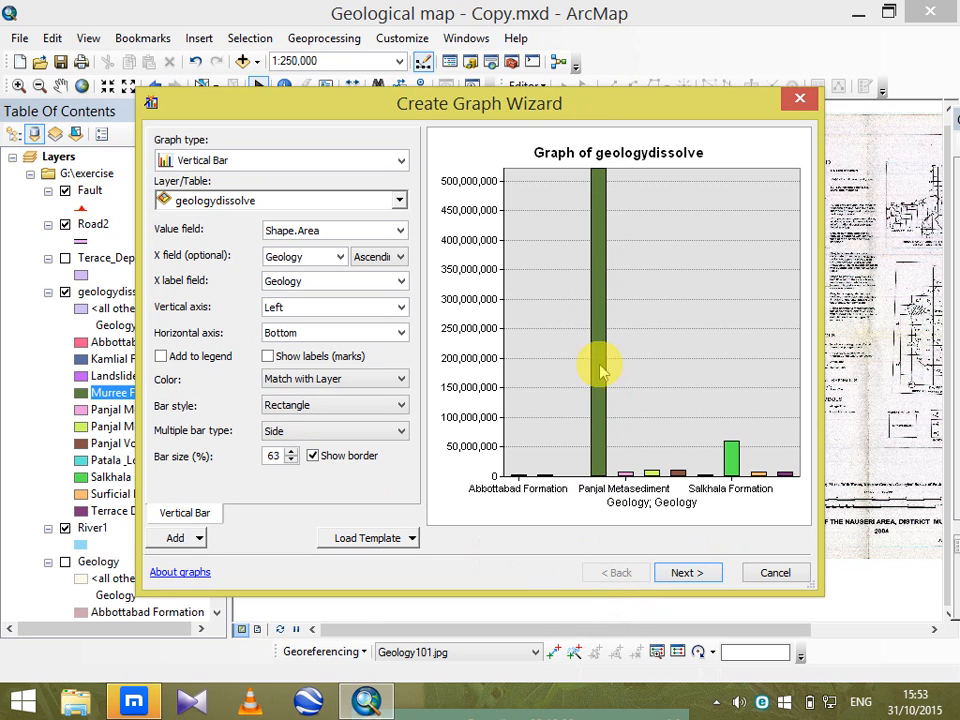
Shorten the title of the graph's bottom axis to Geology.
{"action": "left_click", "coordinate": [700, 578]}
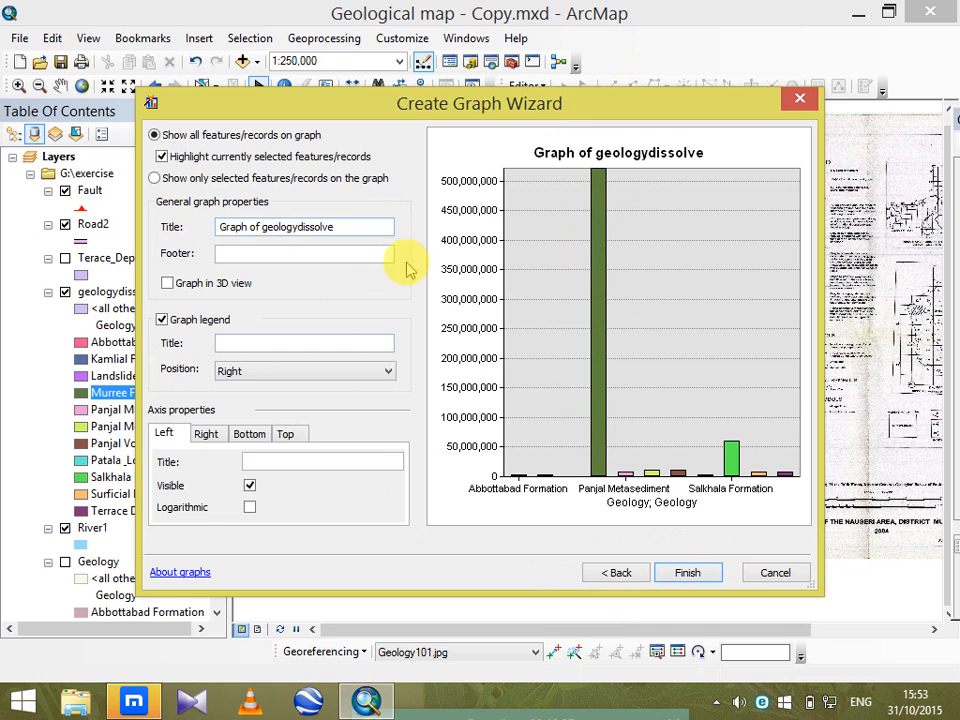
{"action": "left_click", "coordinate": [250, 433]}
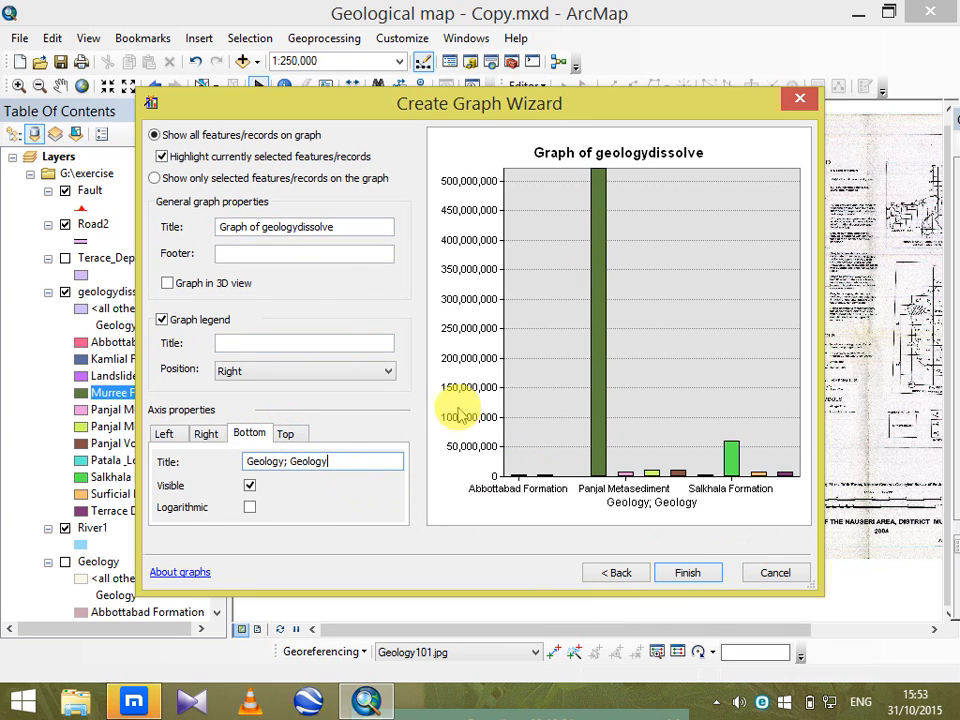
{"action": "key", "text": "BackSpace"}
{"action": "key", "text": "BackSpace"}
{"action": "key", "text": "BackSpace"}
{"action": "key", "text": "BackSpace"}
{"action": "key", "text": "BackSpace"}
{"action": "key", "text": "BackSpace"}
{"action": "key", "text": "BackSpace"}
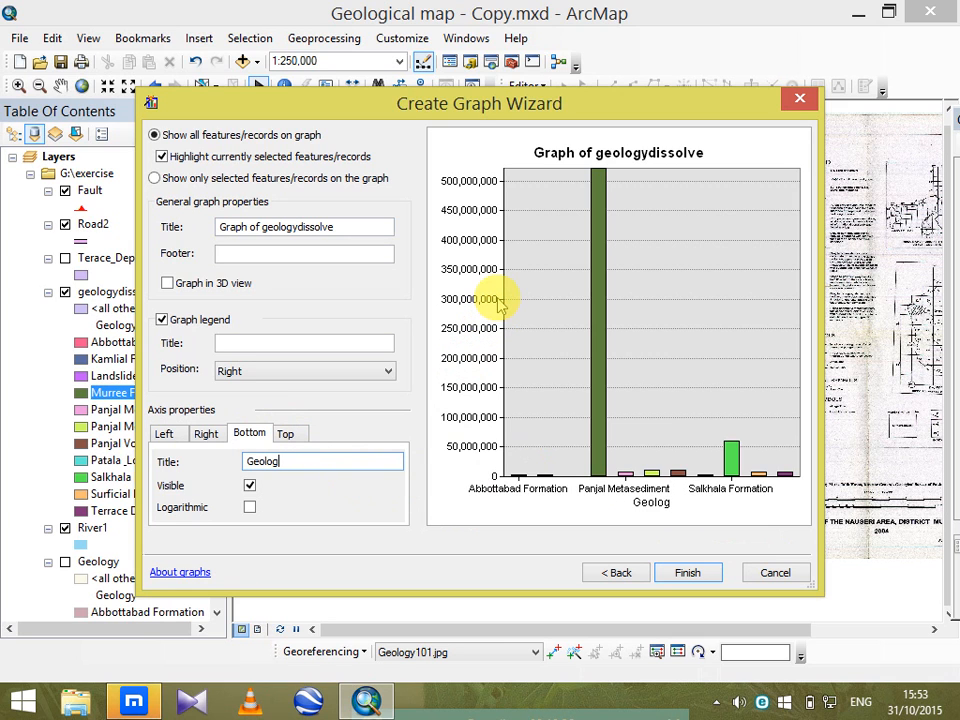
{"action": "type", "text": "y"}
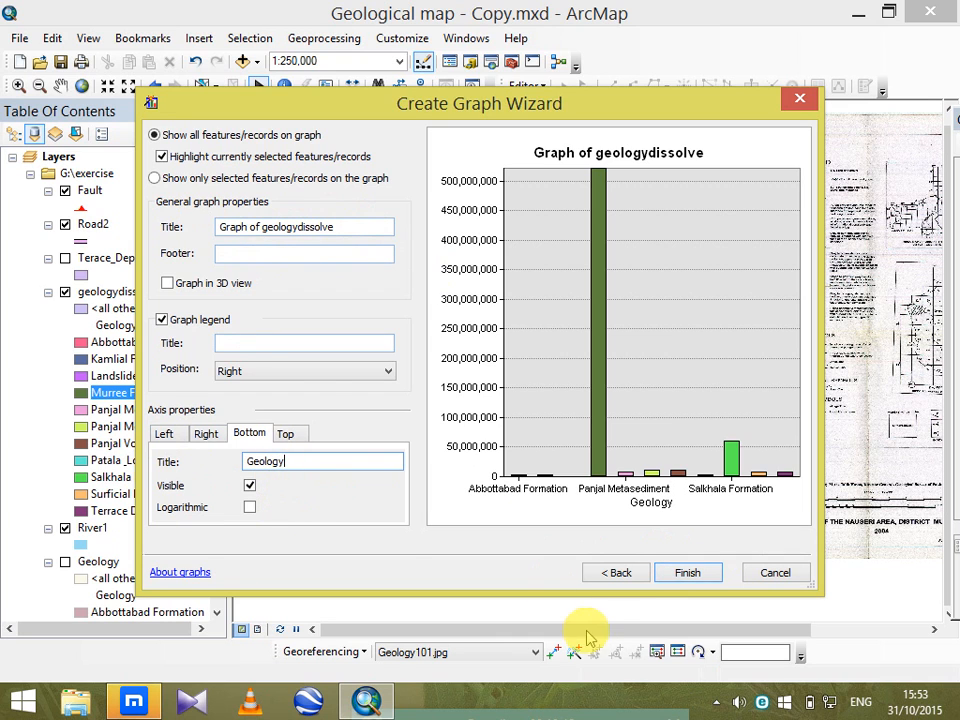
Recheck the graph's data settings and finish creating the geologydissolve graph.
{"action": "left_click", "coordinate": [605, 578]}
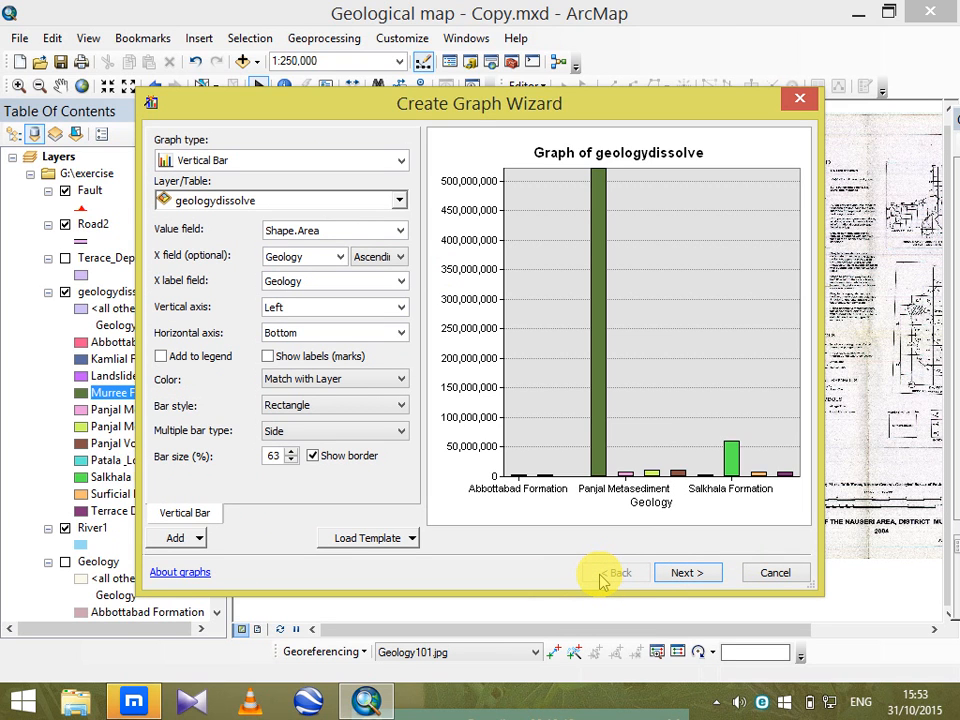
{"action": "left_click", "coordinate": [686, 574]}
{"action": "left_click", "coordinate": [688, 576]}
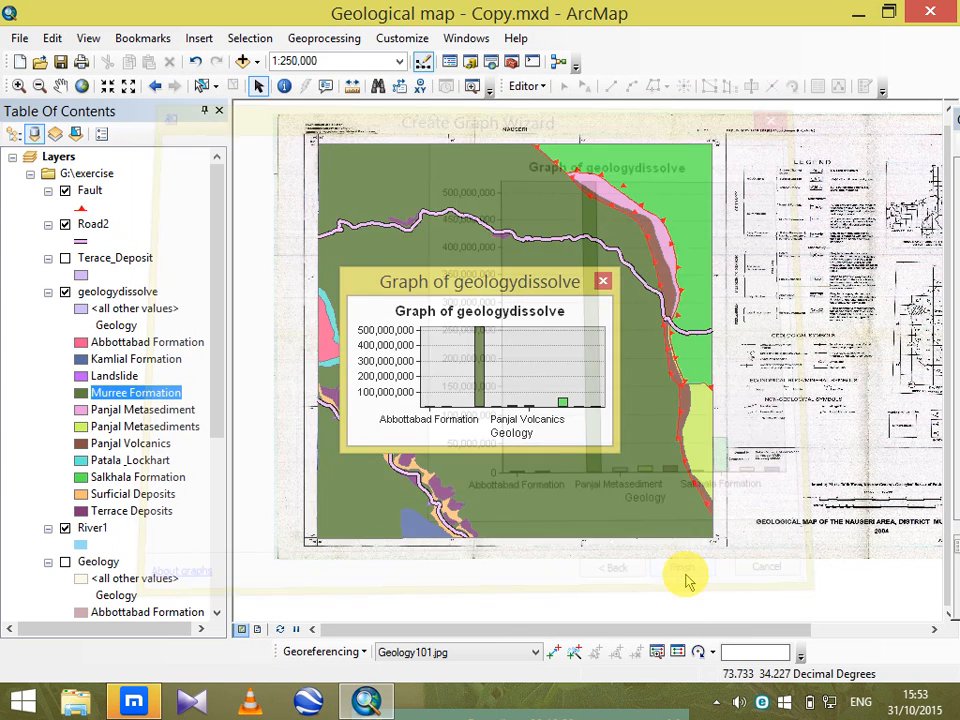
Add the geologydissolve graph to the layout and place it below the geological map.
{"action": "right_click", "coordinate": [576, 308]}
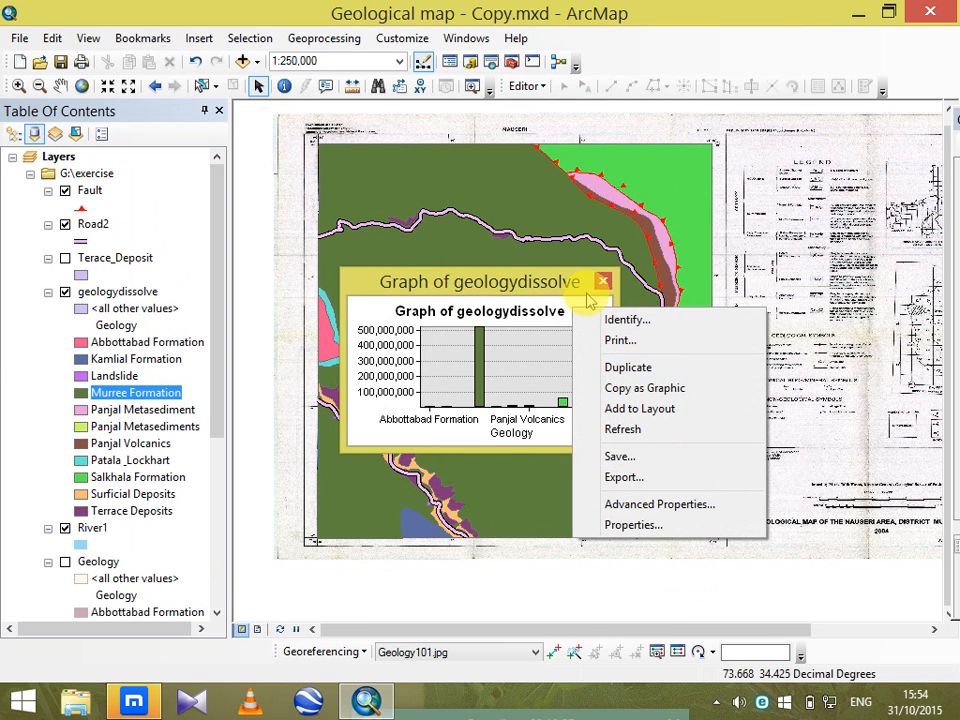
{"action": "left_click", "coordinate": [645, 408]}
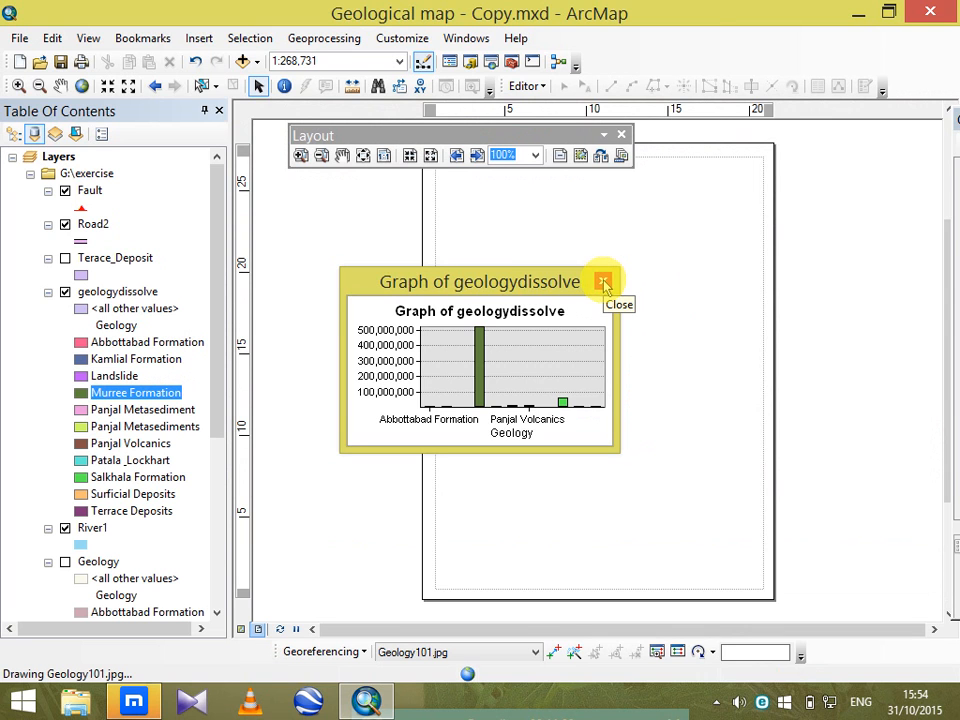
{"action": "left_click", "coordinate": [604, 283]}
{"action": "left_click_drag", "start_coordinate": [638, 360], "coordinate": [572, 514]}
{"action": "left_click", "coordinate": [632, 528]}
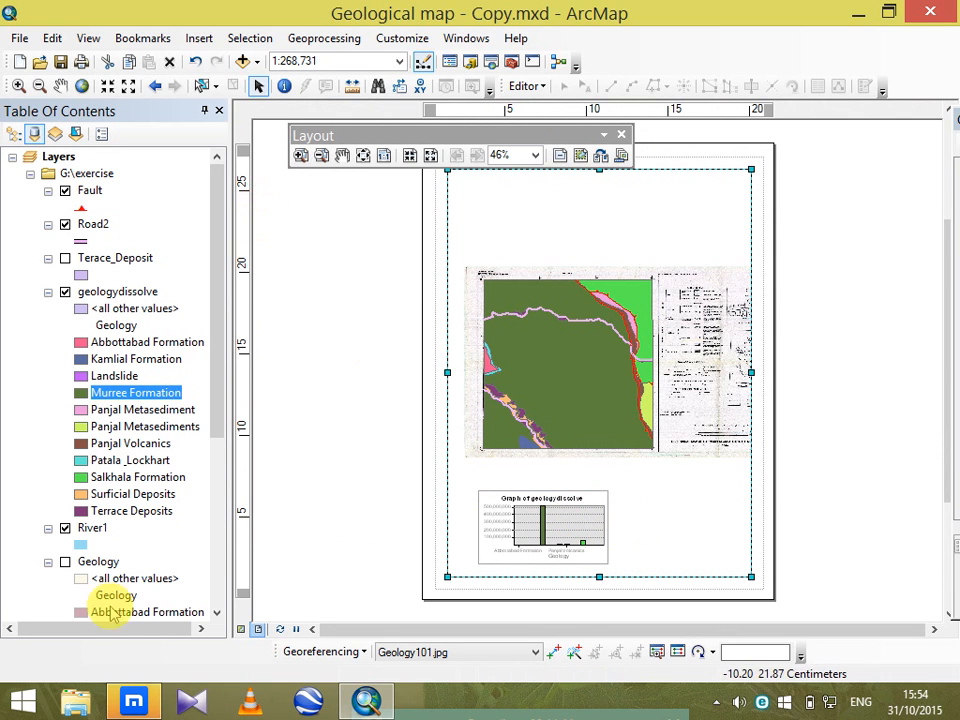
Return to the data view and close the Layout toolbar.
{"action": "left_click", "coordinate": [240, 630]}
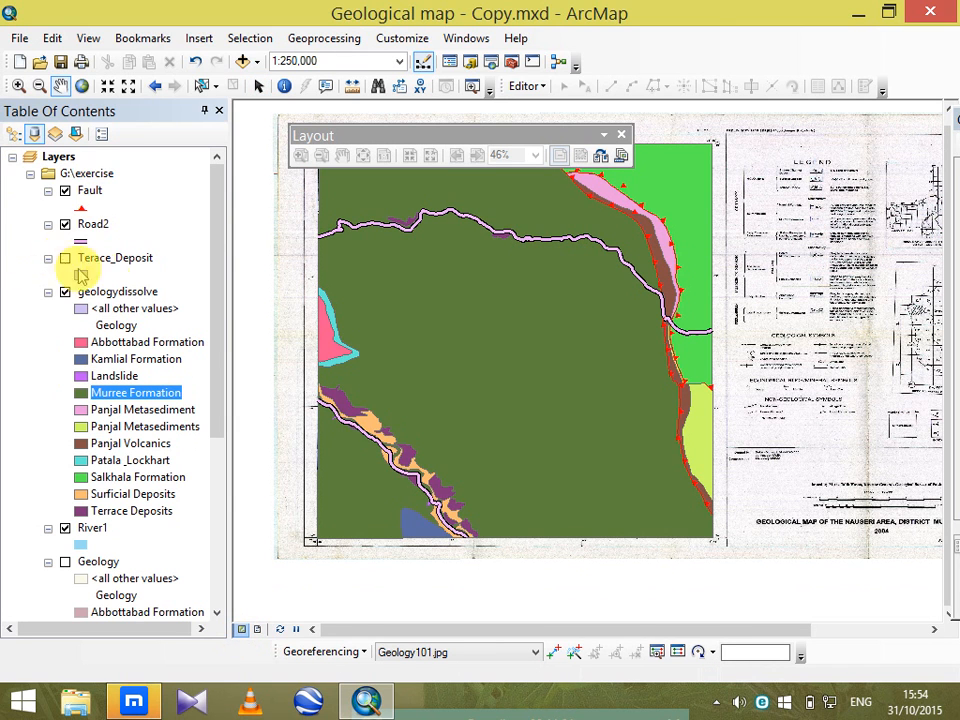
{"action": "left_click_drag", "start_coordinate": [214, 208], "coordinate": [203, 165]}
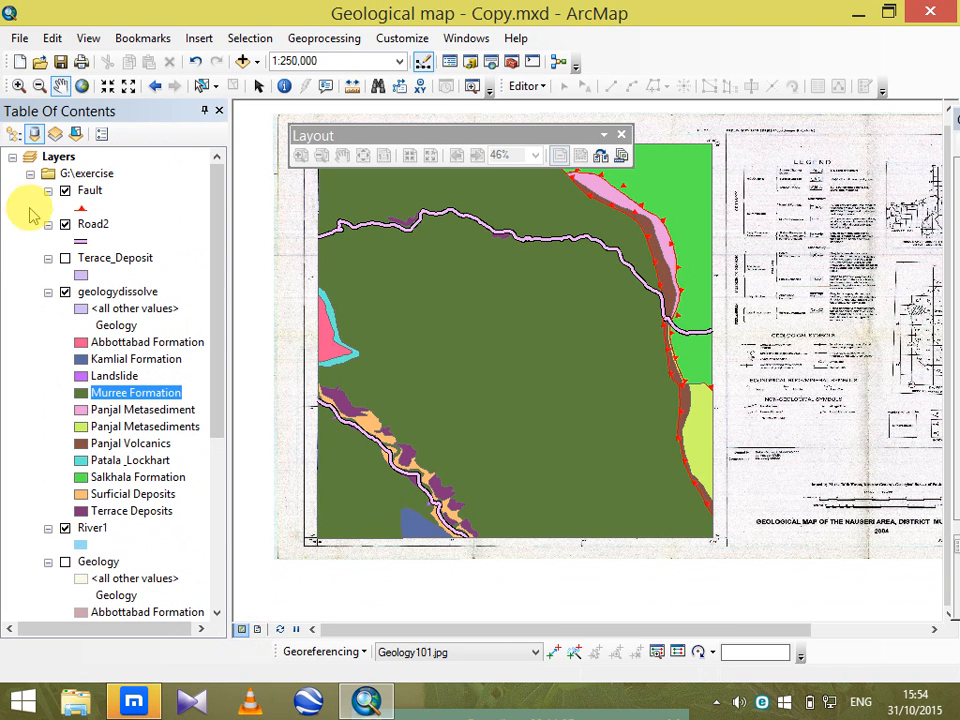
{"action": "left_click", "coordinate": [65, 224]}
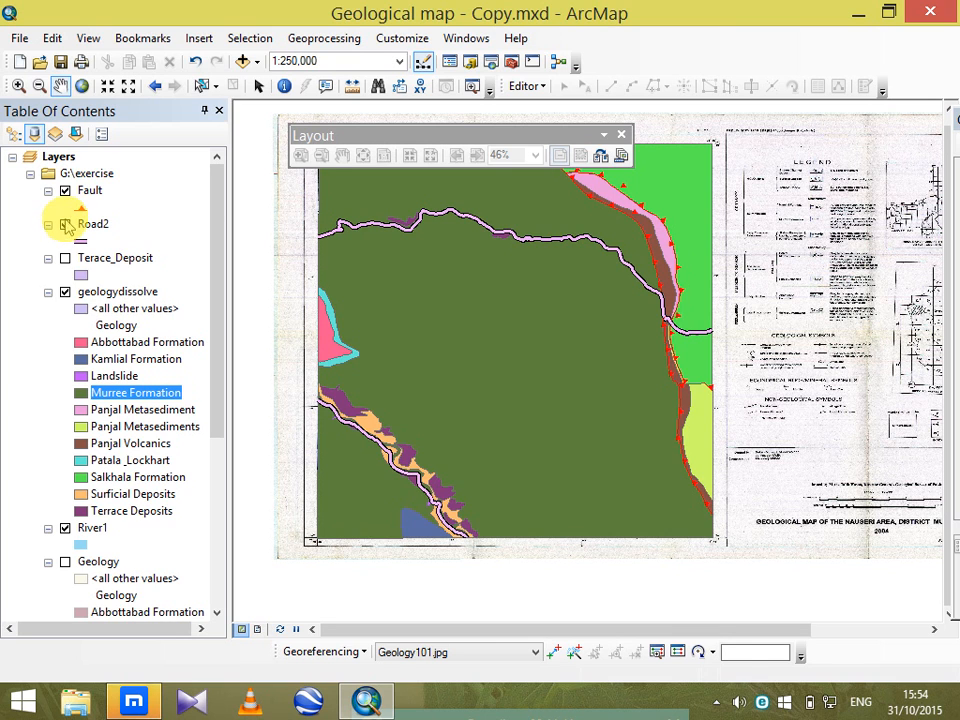
{"action": "left_click", "coordinate": [65, 224]}
{"action": "left_click", "coordinate": [620, 134]}
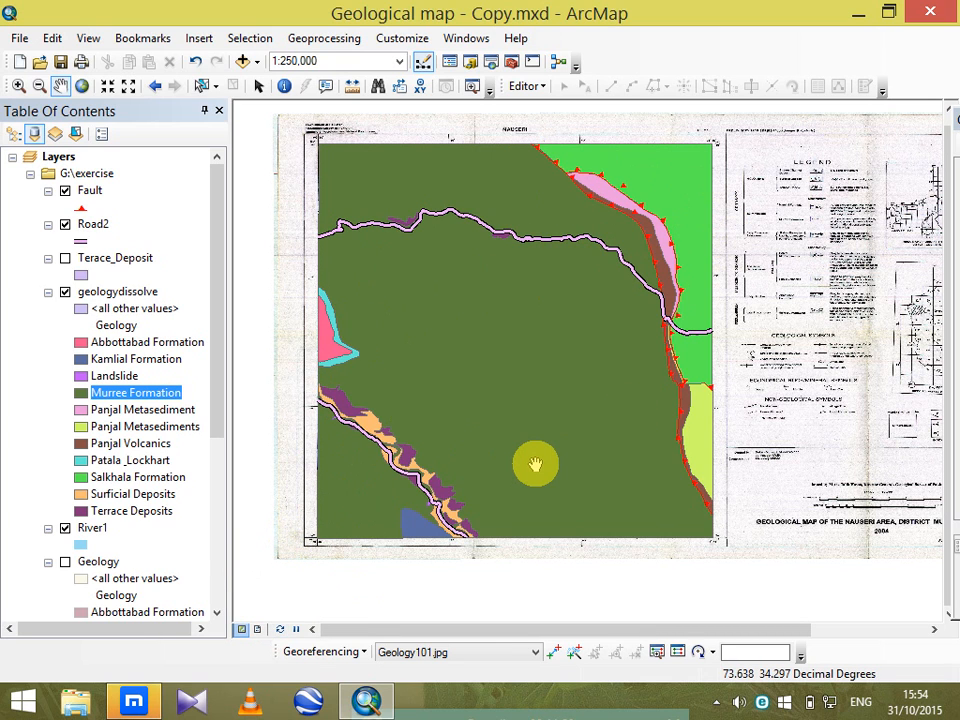
Find the exercise folder on G:\ in the Catalog and start a new shapefile in it.
{"action": "left_click", "coordinate": [470, 64]}
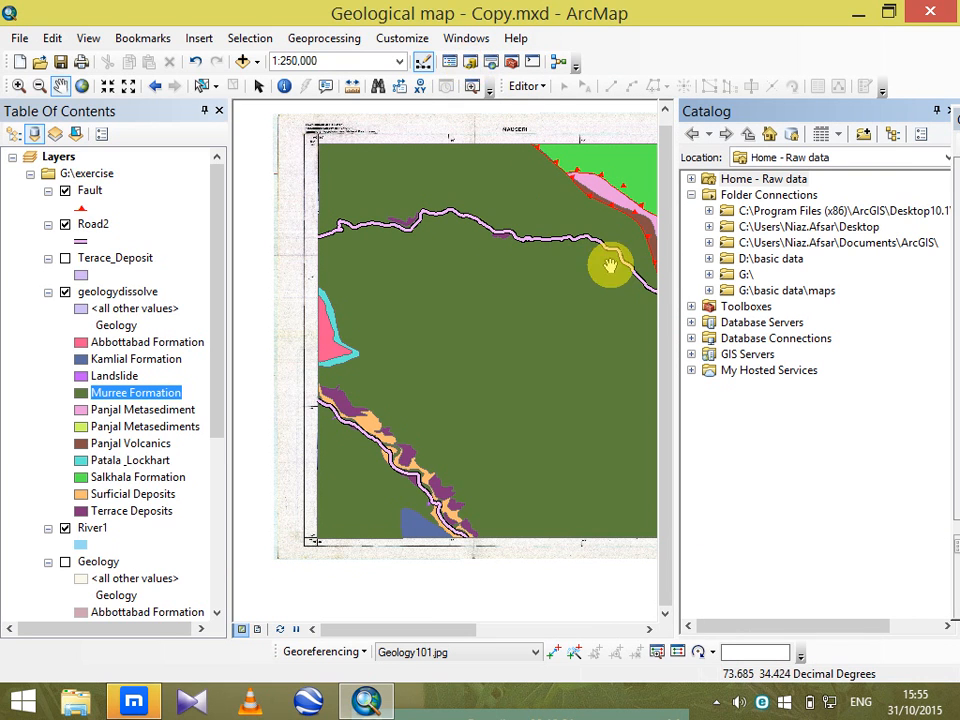
{"action": "left_click", "coordinate": [709, 275]}
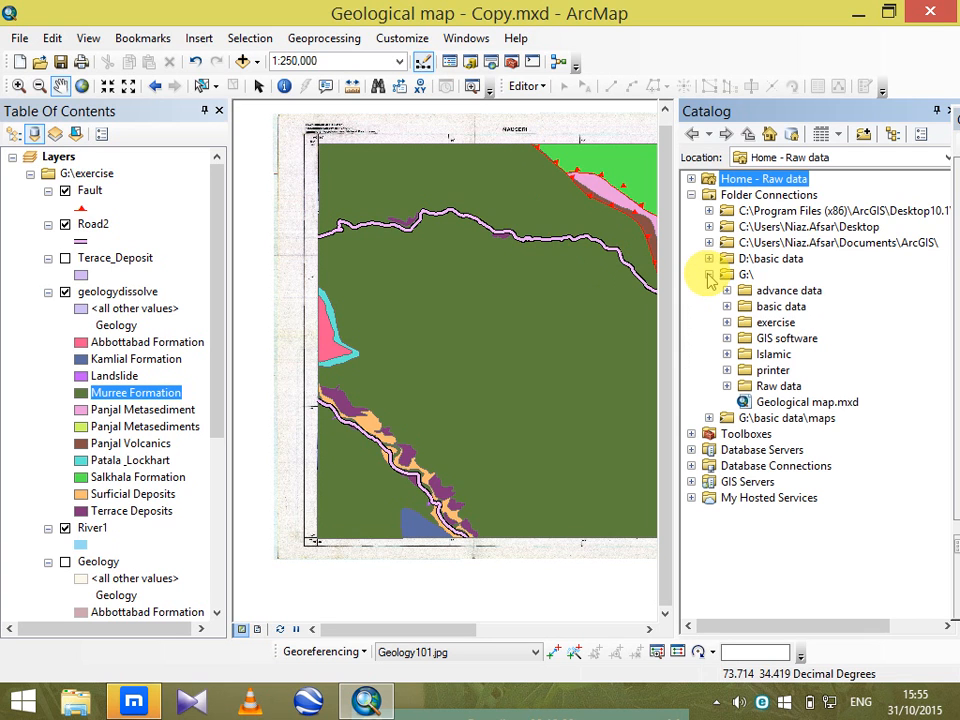
{"action": "left_click", "coordinate": [727, 322]}
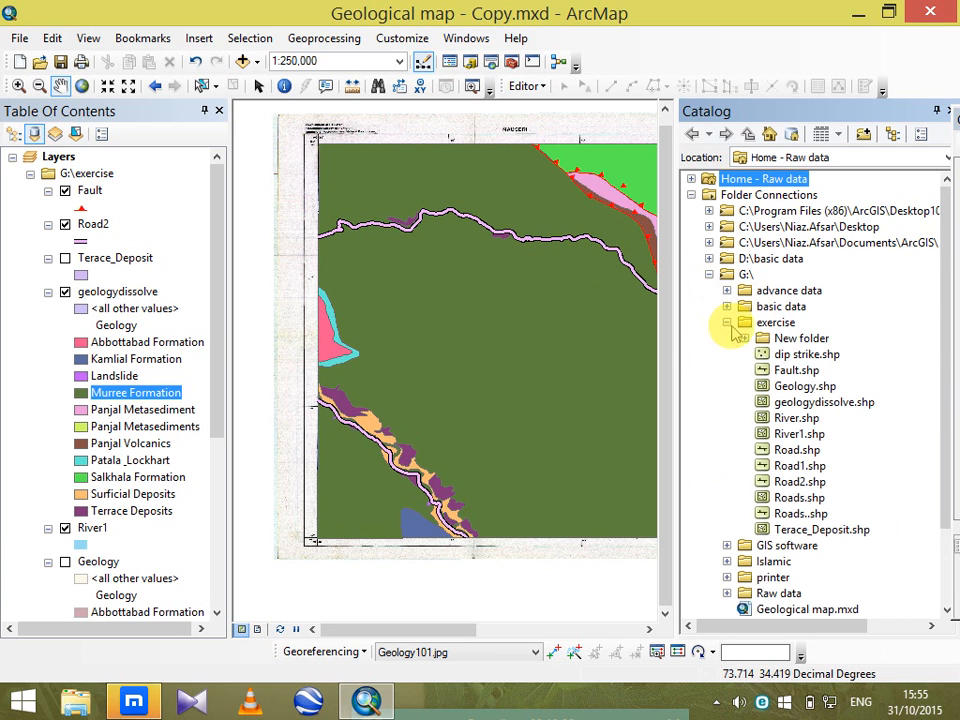
{"action": "left_click", "coordinate": [780, 323]}
{"action": "right_click", "coordinate": [780, 323]}
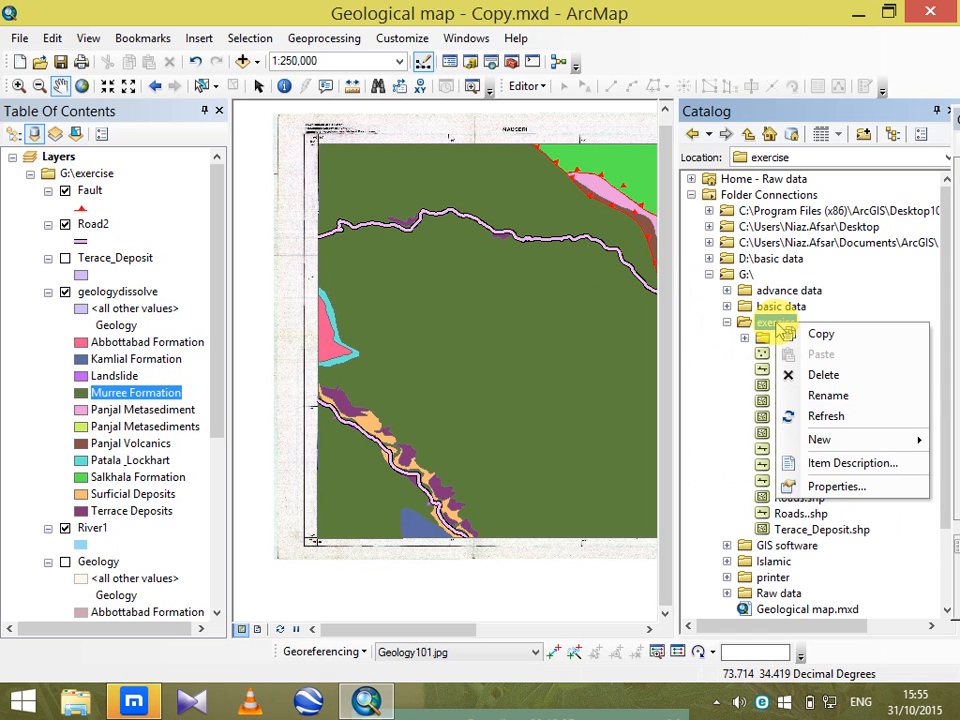
{"action": "mouse_move", "coordinate": [878, 439]}
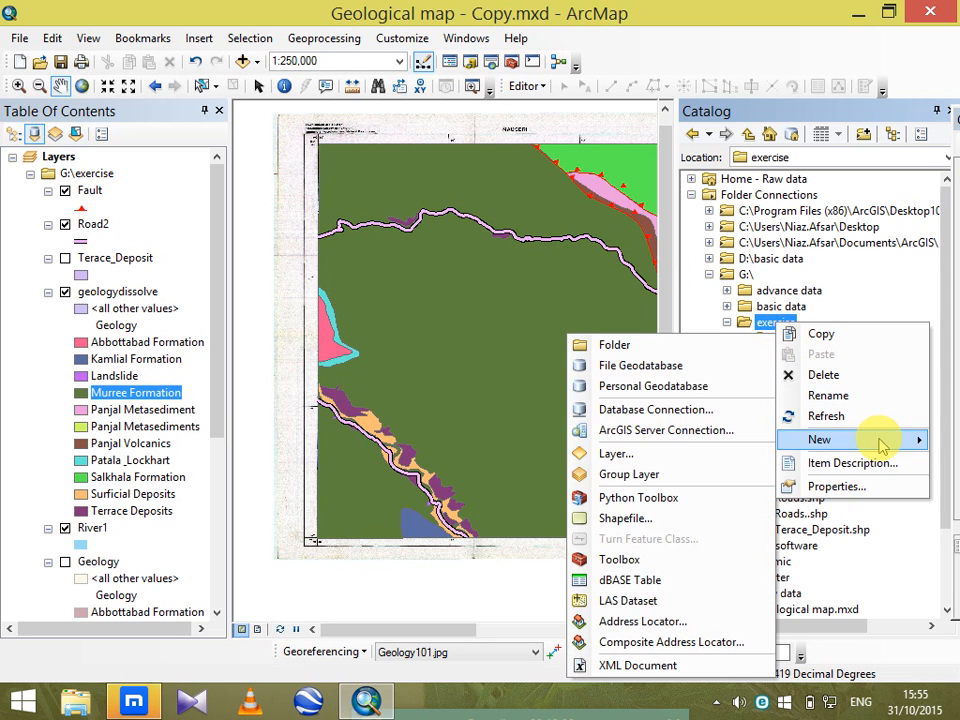
{"action": "left_click", "coordinate": [638, 518]}
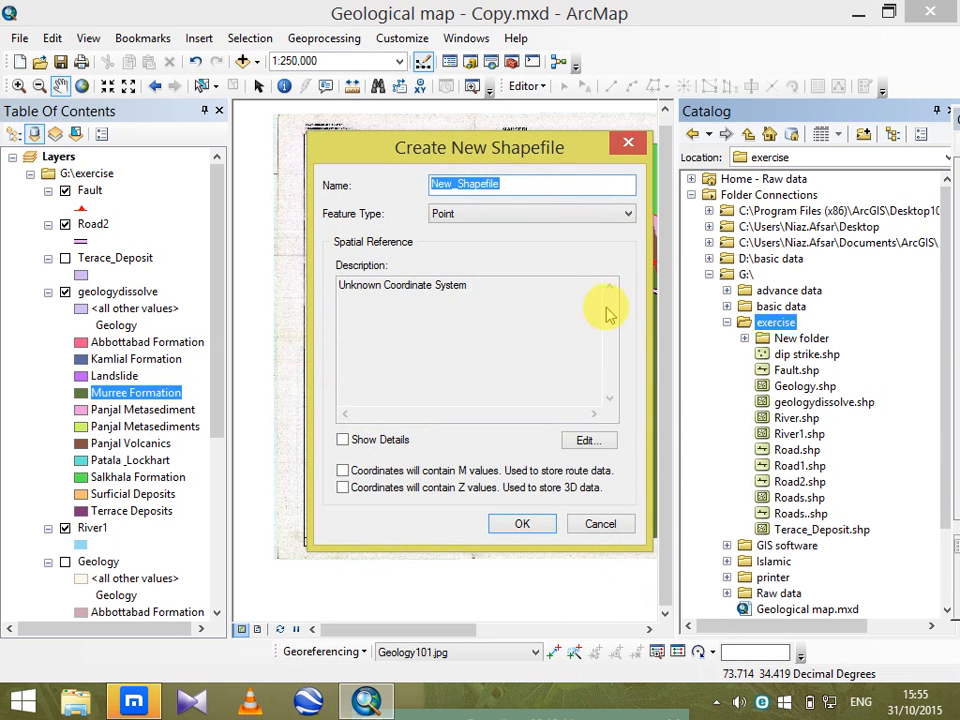
Set the new shapefile's feature type to Polygon and name it Project Area.
{"action": "left_click", "coordinate": [590, 222]}
{"action": "left_click", "coordinate": [529, 256]}
{"action": "left_click", "coordinate": [530, 188]}
{"action": "double_click", "coordinate": [530, 188]}
{"action": "key", "text": "Caps_Lock"}
{"action": "type", "text": "P"}
{"action": "key", "text": "Caps_Lock"}
{"action": "type", "text": "rojec"}
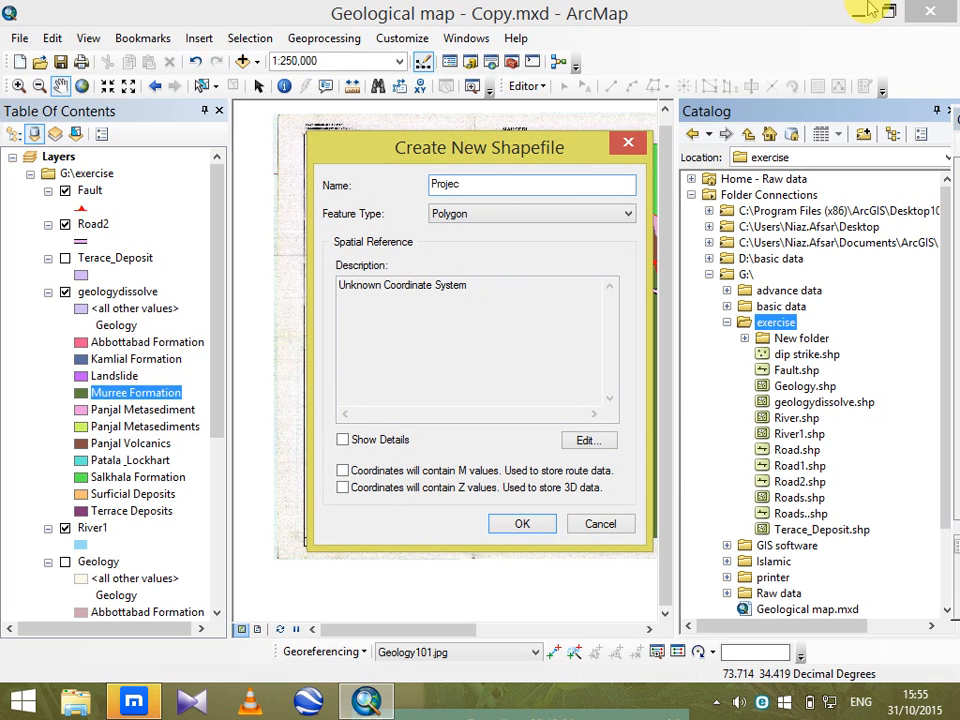
{"action": "type", "text": "t"}
{"action": "key", "text": "Caps_Lock"}
{"action": "type", "text": "A"}
{"action": "key", "text": "Caps_Lock"}
{"action": "type", "text": "rea"}
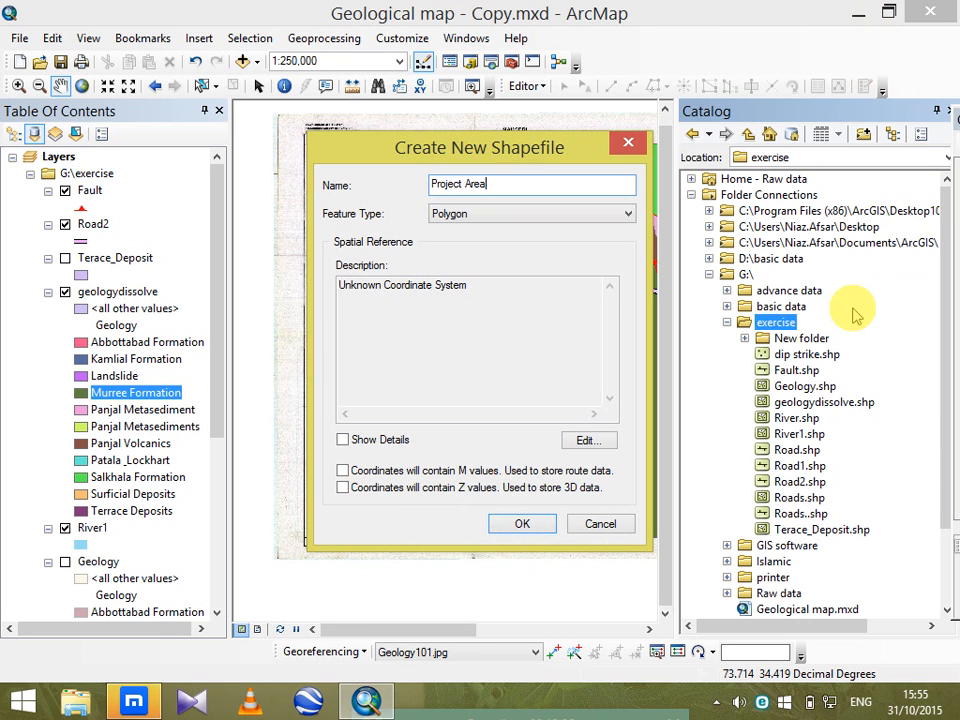
Assign the WGS 1984 UTM Zone 43N projected coordinate system to the shapefile and add that system to the favorites.
{"action": "left_click", "coordinate": [600, 443]}
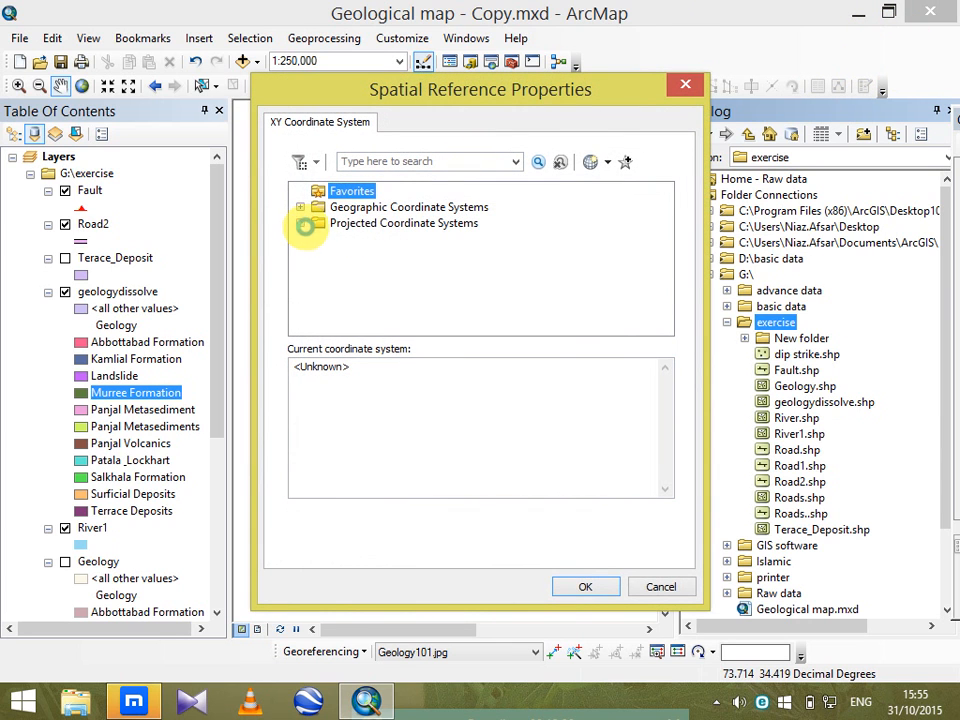
{"action": "double_click", "coordinate": [324, 223]}
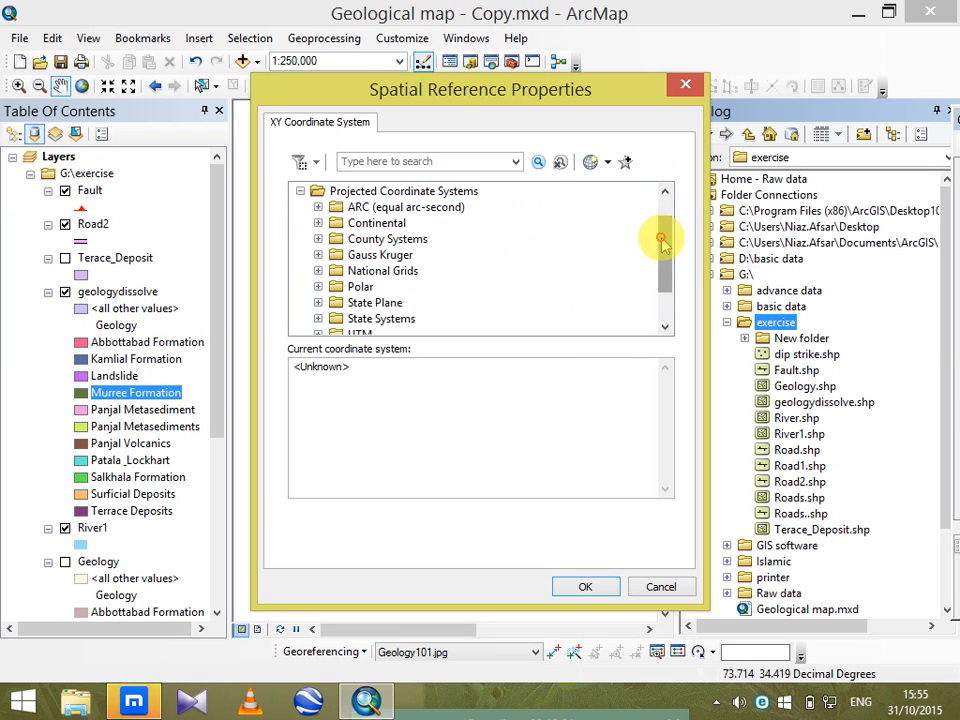
{"action": "left_click_drag", "start_coordinate": [661, 240], "coordinate": [661, 315]}
{"action": "left_click", "coordinate": [318, 287]}
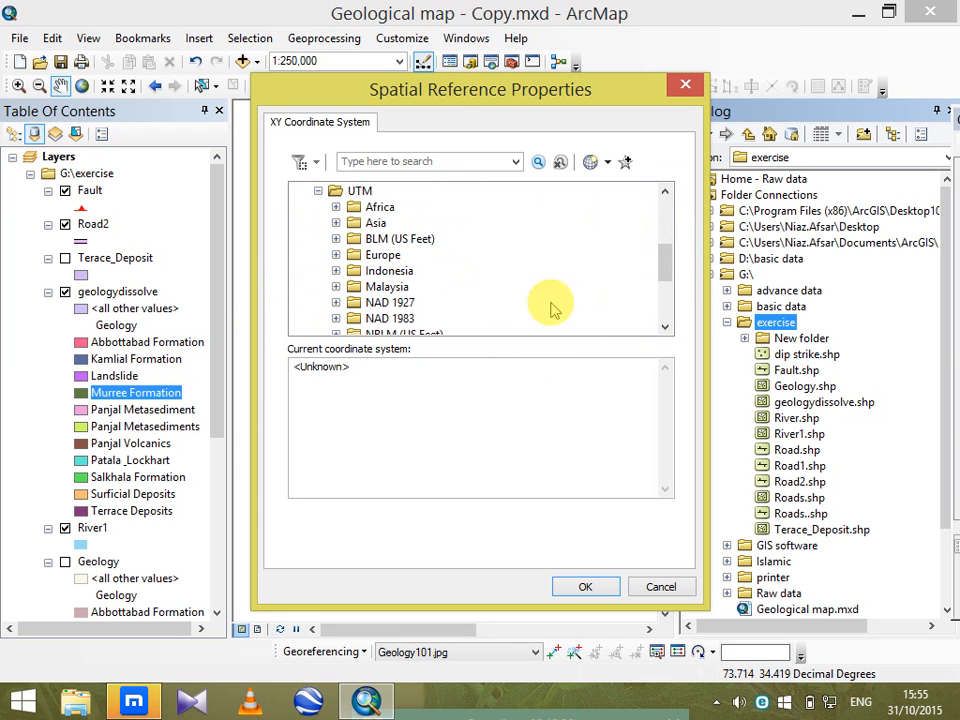
{"action": "left_click_drag", "start_coordinate": [666, 283], "coordinate": [662, 316]}
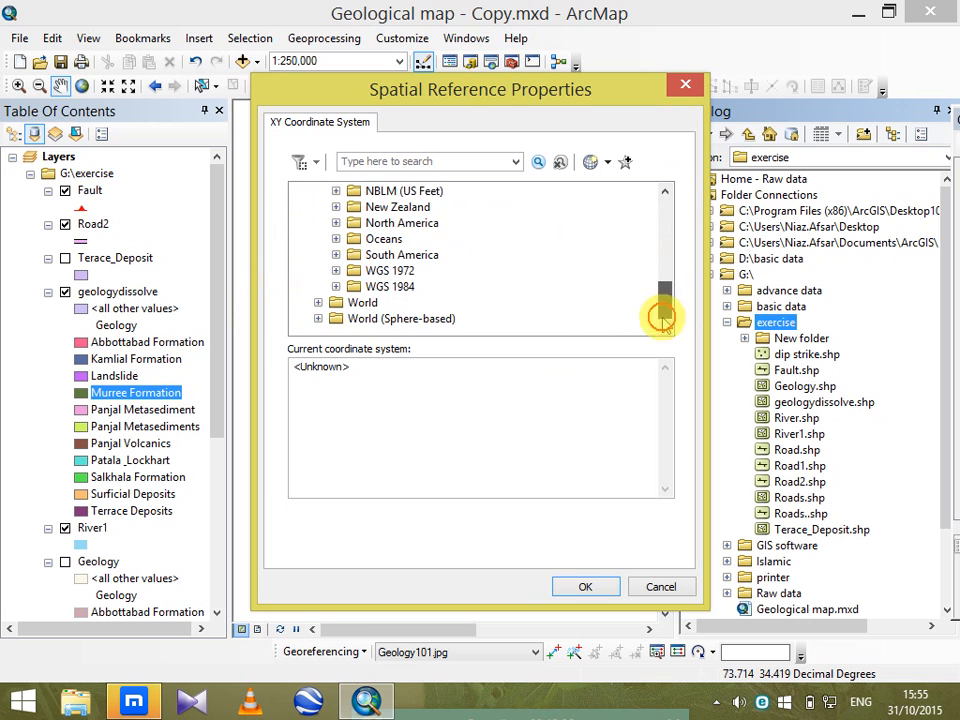
{"action": "left_click", "coordinate": [336, 286]}
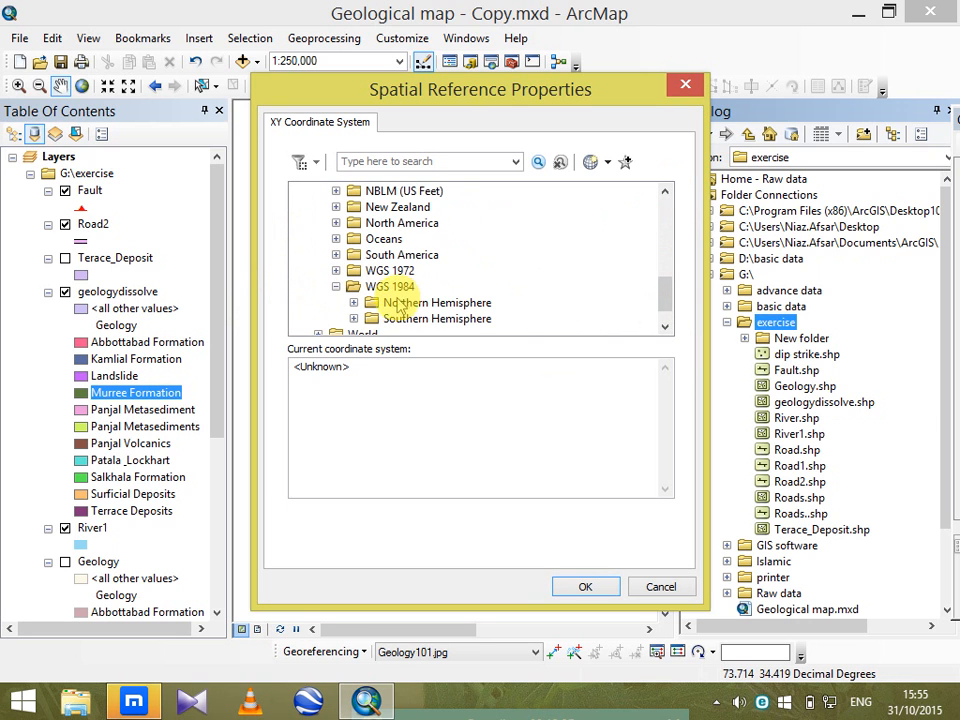
{"action": "left_click", "coordinate": [353, 302]}
{"action": "left_click_drag", "start_coordinate": [660, 240], "coordinate": [669, 285]}
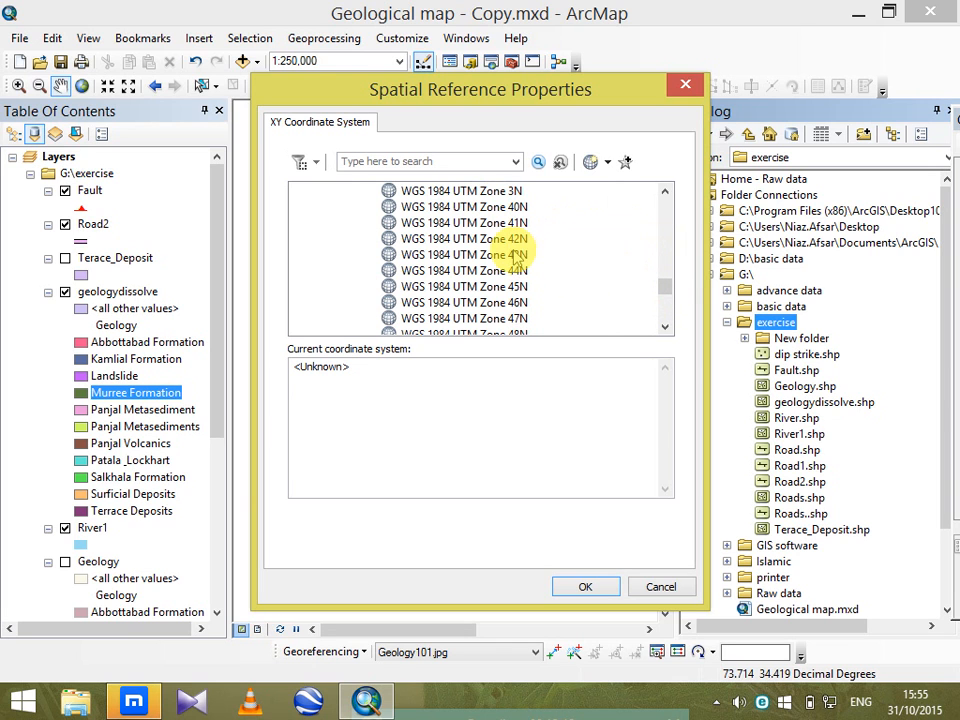
{"action": "left_click", "coordinate": [480, 254]}
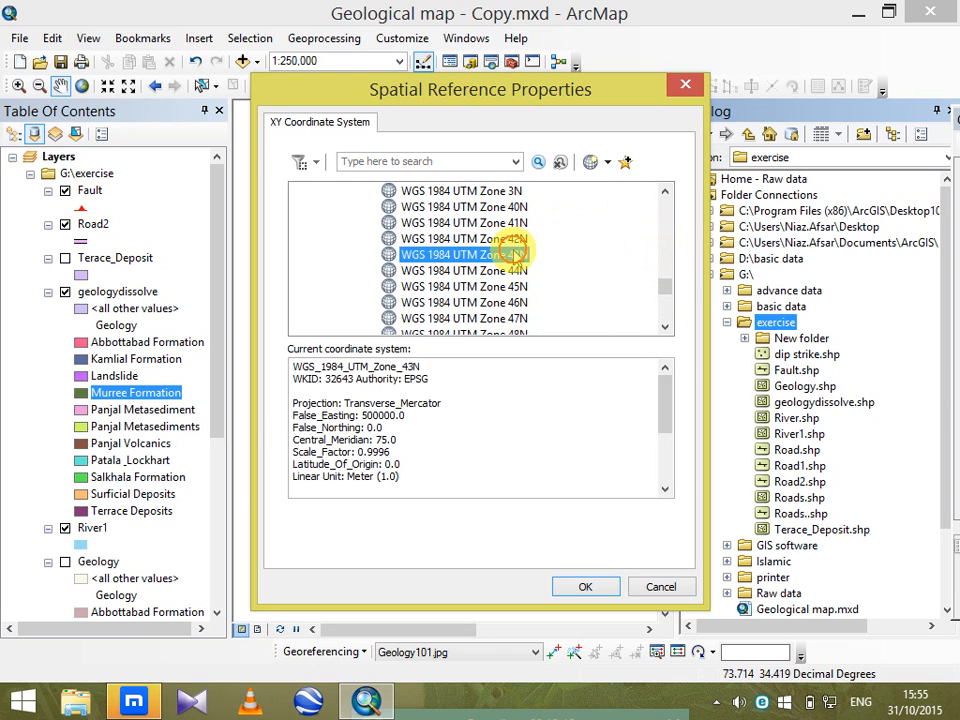
{"action": "left_click", "coordinate": [625, 161]}
{"action": "left_click", "coordinate": [612, 591]}
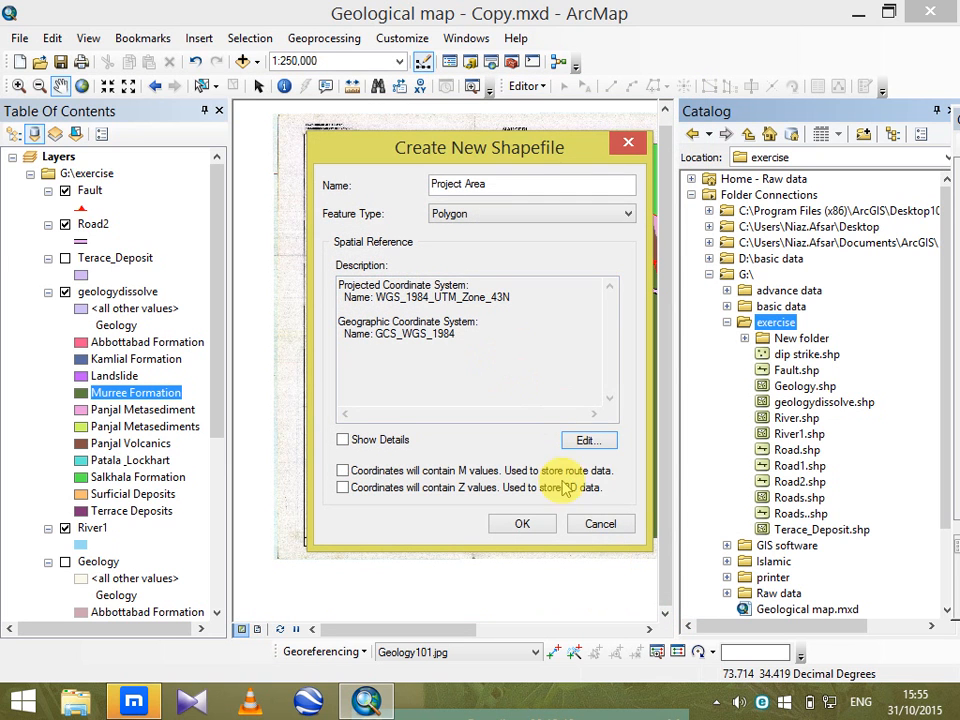
Recheck the coordinate system among the favorites and finish creating the Project Area shapefile.
{"action": "left_click", "coordinate": [587, 443]}
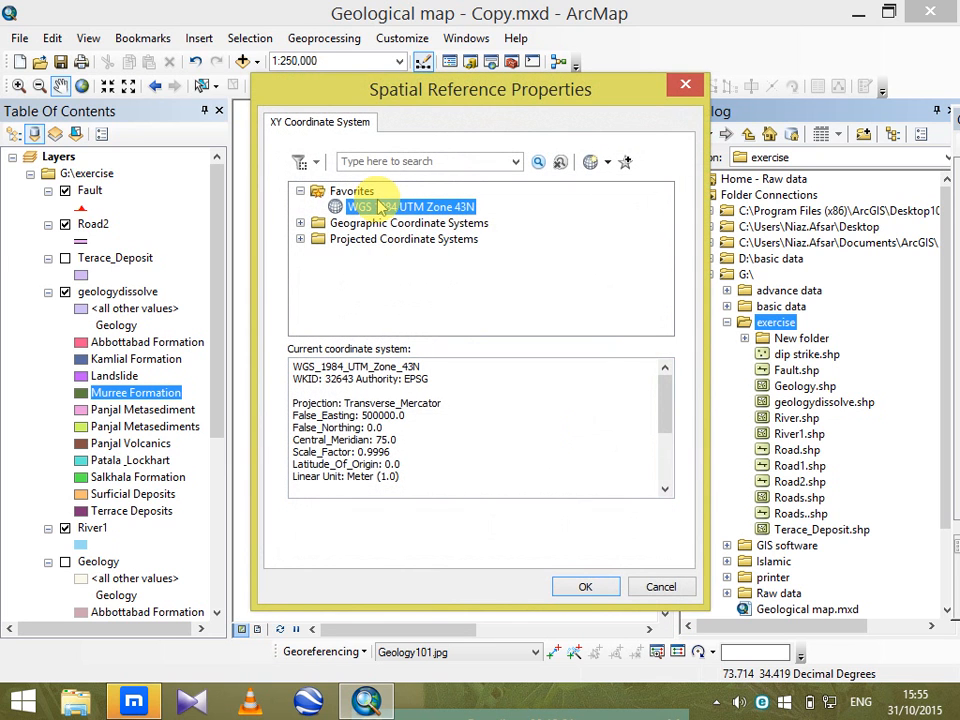
{"action": "left_click", "coordinate": [587, 585]}
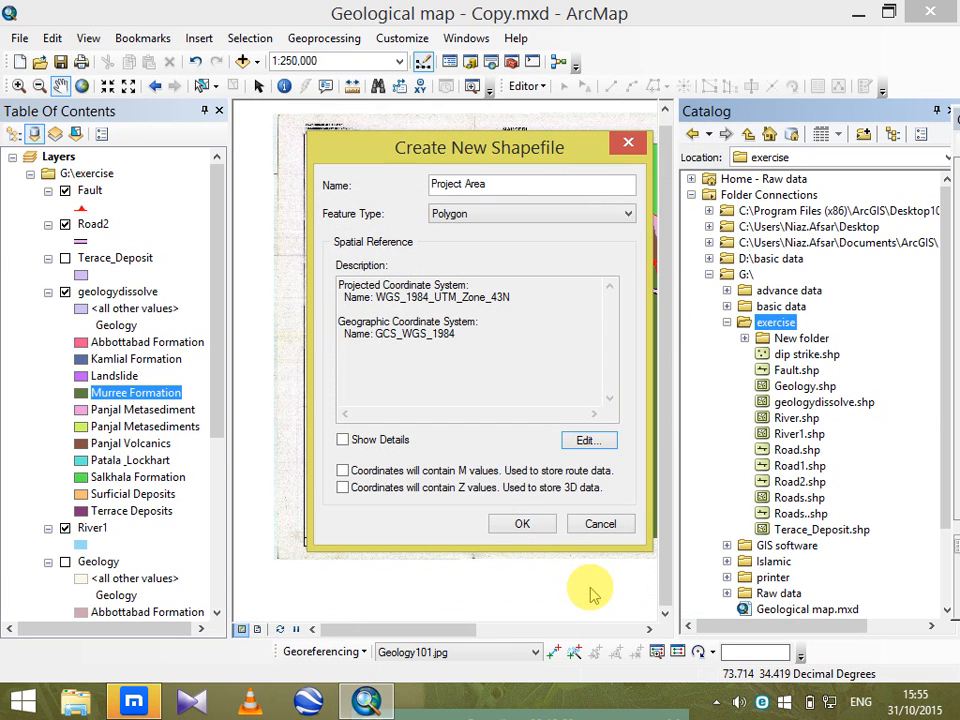
{"action": "left_click", "coordinate": [515, 526]}
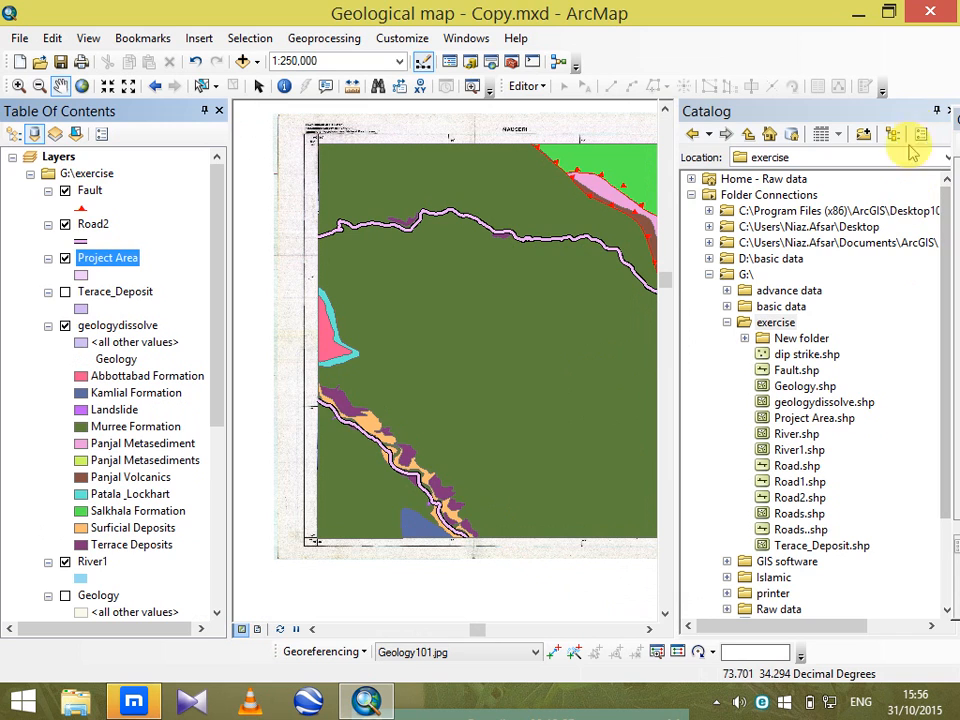
{"action": "left_click", "coordinate": [946, 112]}
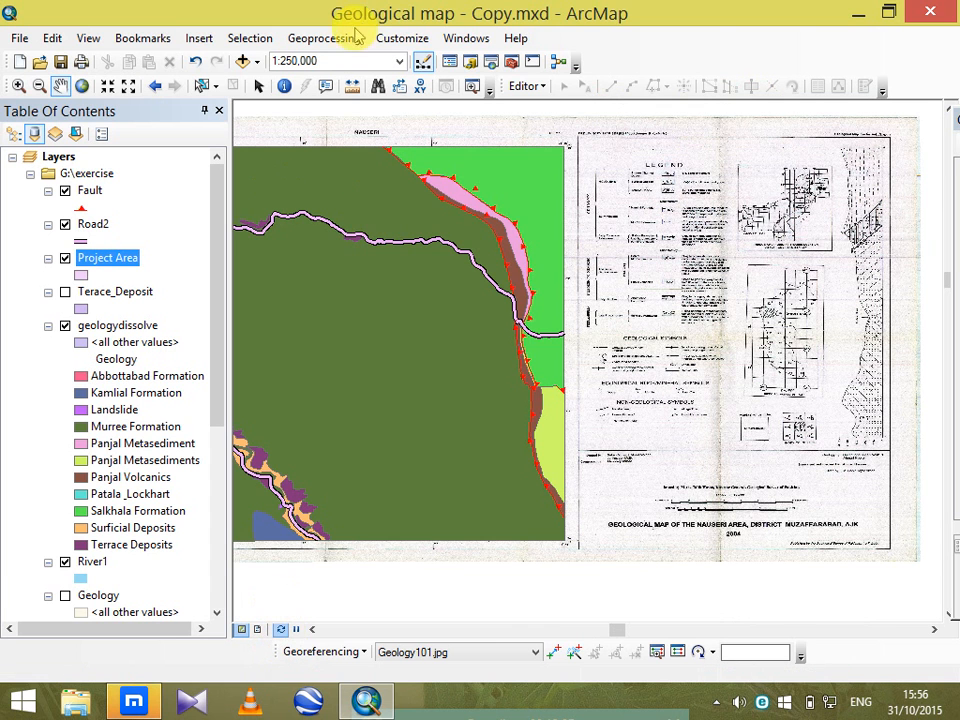
Start an edit session on the Project Area layer and choose its feature template for drawing a polygon.
{"action": "left_click", "coordinate": [524, 86]}
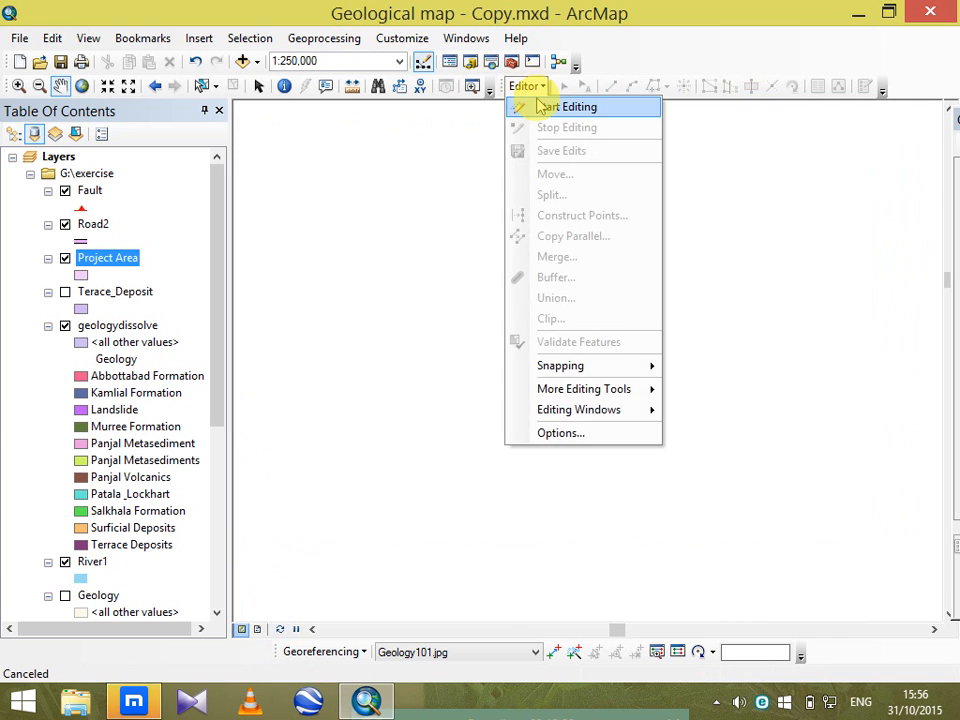
{"action": "left_click", "coordinate": [530, 105]}
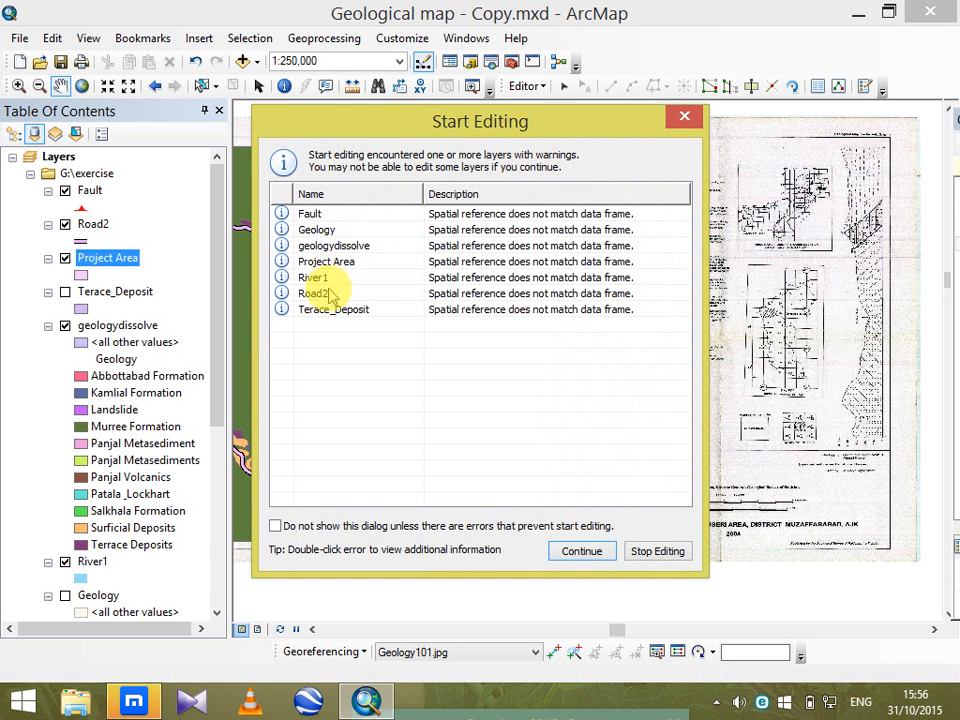
{"action": "left_click", "coordinate": [330, 261]}
{"action": "left_click", "coordinate": [565, 555]}
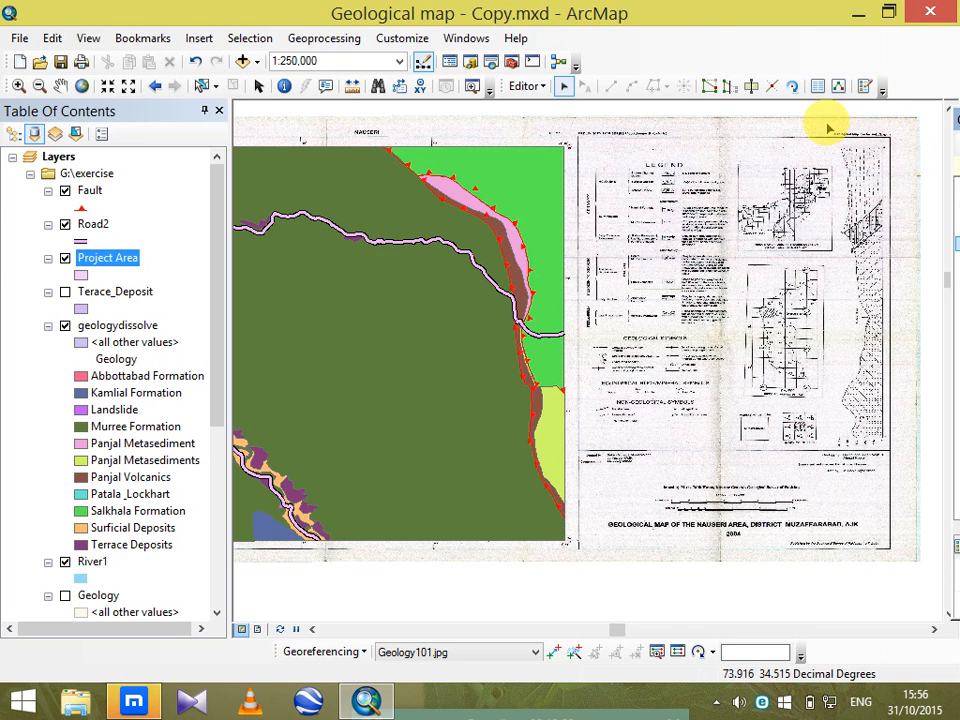
{"action": "left_click_drag", "start_coordinate": [950, 115], "coordinate": [730, 122]}
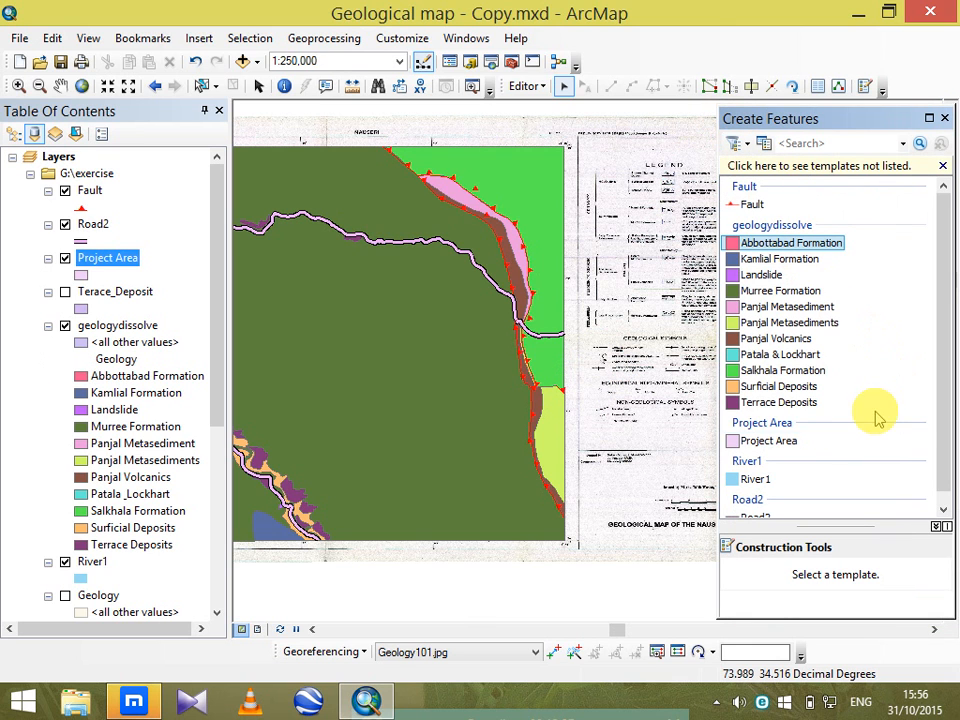
{"action": "left_click", "coordinate": [776, 441]}
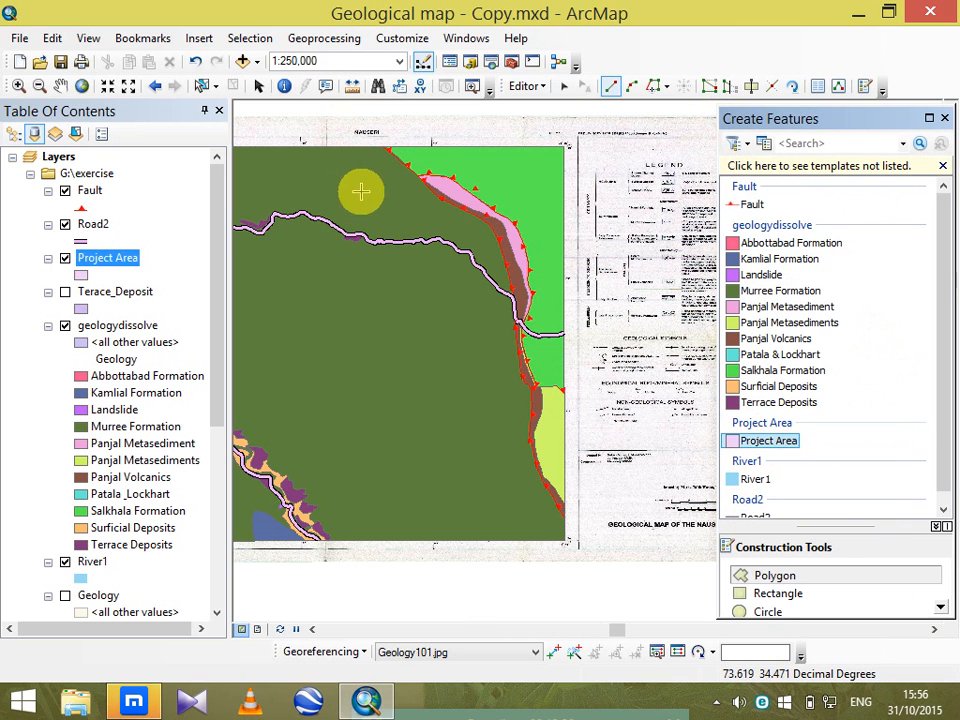
Digitize a 12-vertex Project Area polygon across the road and the two fault lines in the map's northeastern part.
{"action": "scroll", "coordinate": [386, 204], "scroll_direction": "down", "scroll_amount": 3}
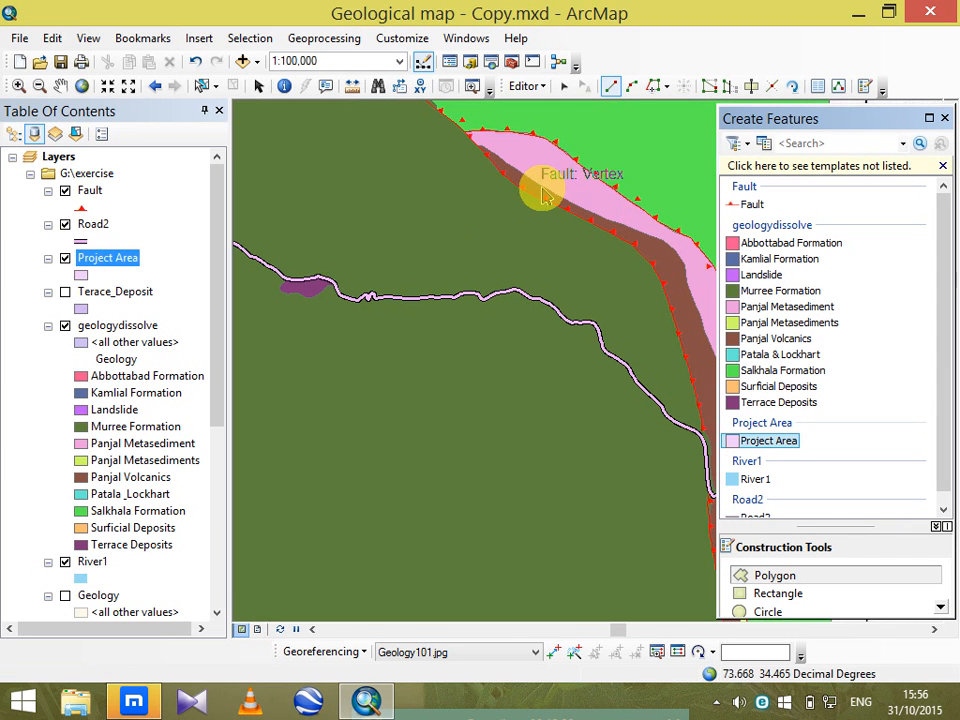
{"action": "left_click", "coordinate": [635, 112]}
{"action": "left_click", "coordinate": [526, 131]}
{"action": "left_click", "coordinate": [446, 196]}
{"action": "left_click", "coordinate": [377, 265]}
{"action": "left_click", "coordinate": [315, 427]}
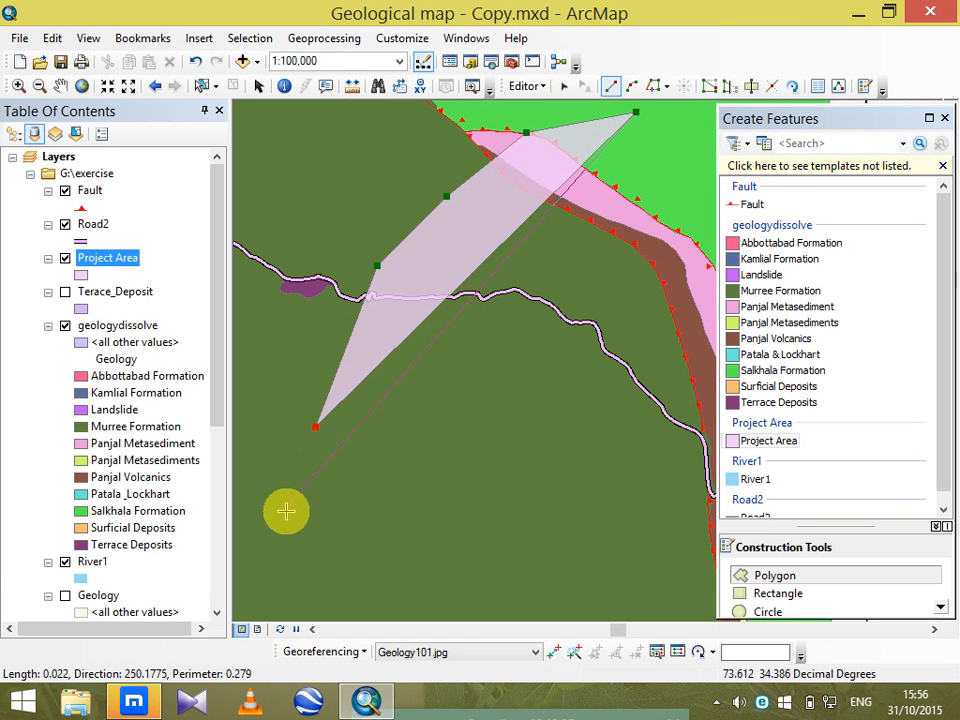
{"action": "left_click", "coordinate": [286, 514]}
{"action": "left_click", "coordinate": [337, 534]}
{"action": "left_click", "coordinate": [424, 499]}
{"action": "left_click", "coordinate": [509, 483]}
{"action": "left_click", "coordinate": [593, 386]}
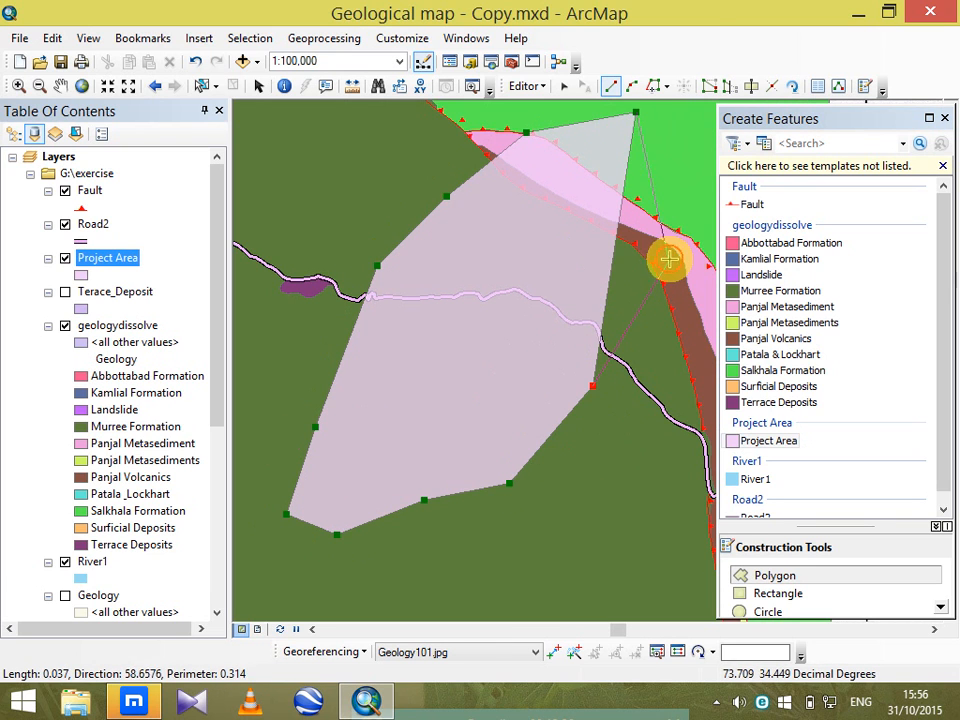
{"action": "left_click", "coordinate": [669, 258]}
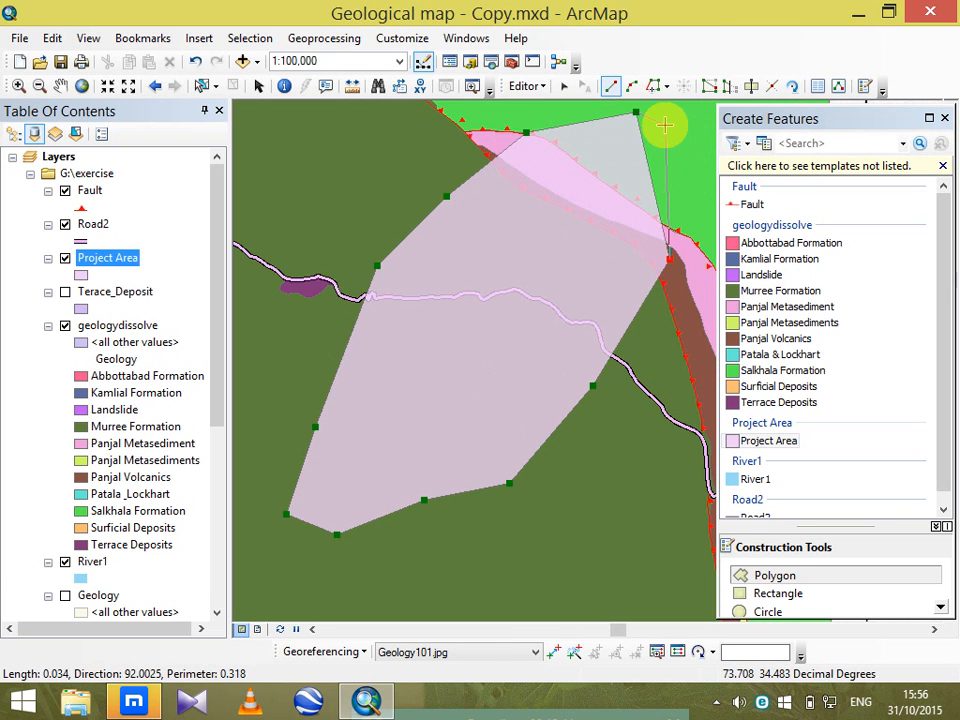
{"action": "double_click", "coordinate": [665, 125]}
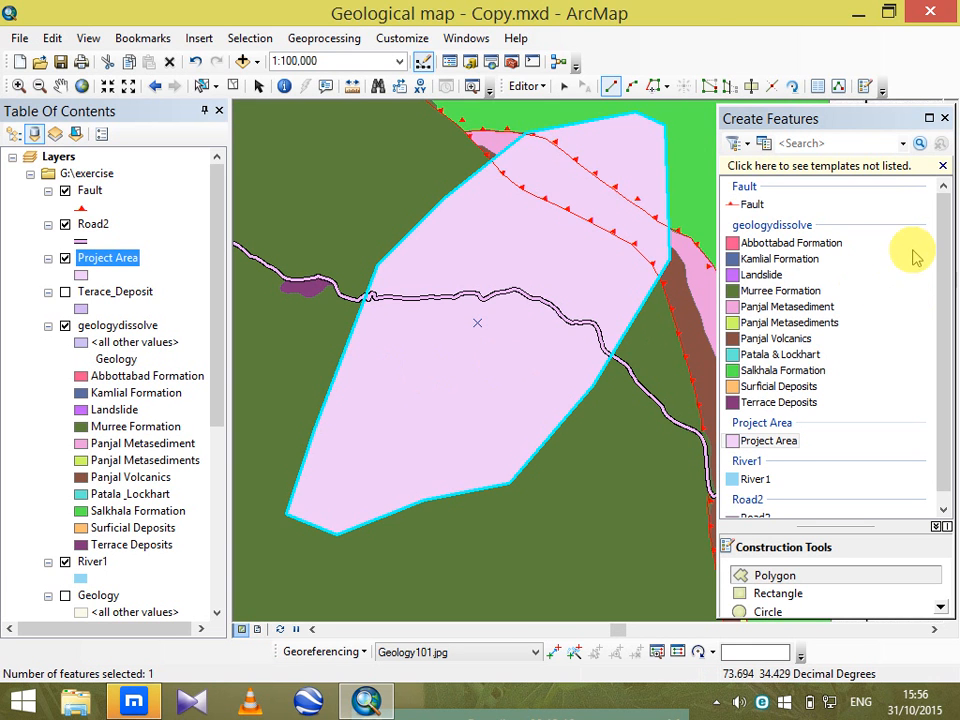
Close the feature creation window and stop editing, saving the Project Area edits.
{"action": "left_click", "coordinate": [942, 118]}
{"action": "left_click", "coordinate": [522, 86]}
{"action": "left_click", "coordinate": [525, 127]}
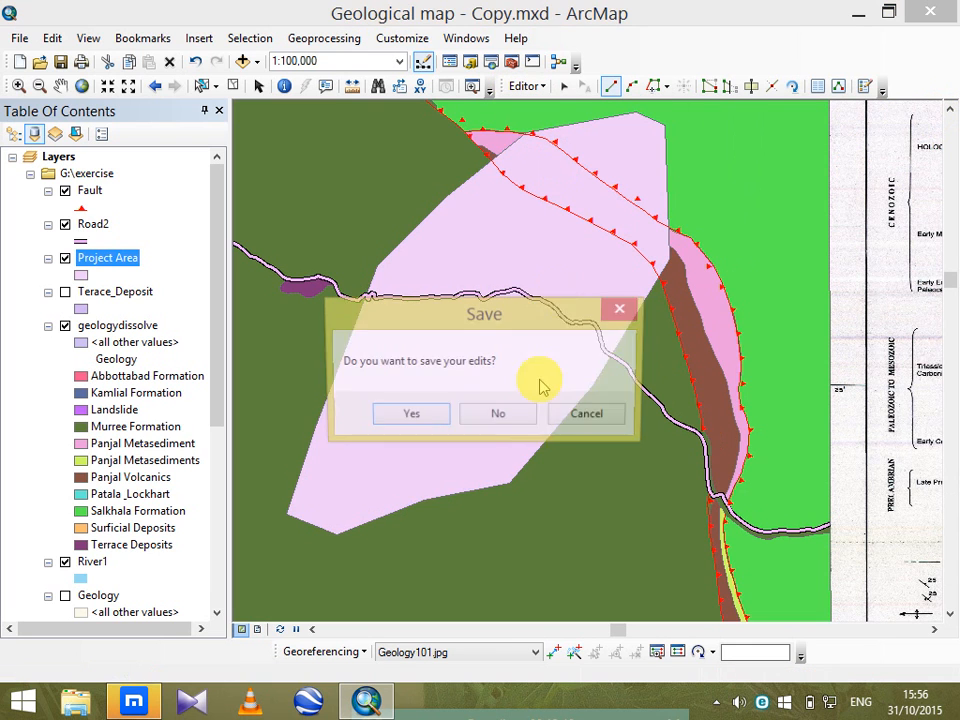
{"action": "left_click", "coordinate": [407, 418]}
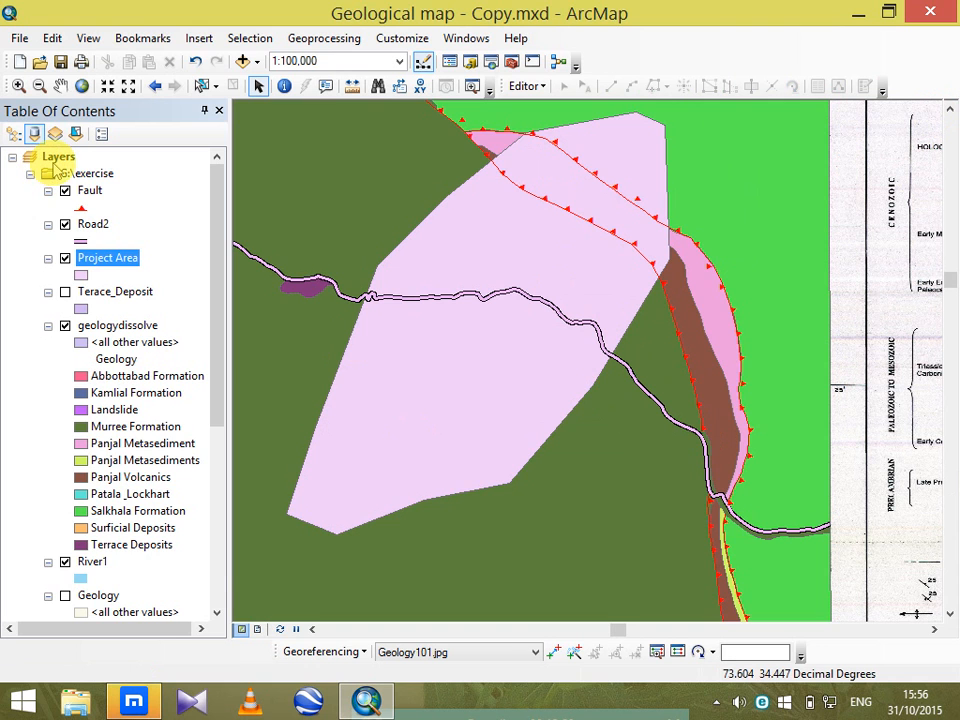
Open the Layers data frame's properties and set its clip option to Clip to shape.
{"action": "right_click", "coordinate": [58, 158]}
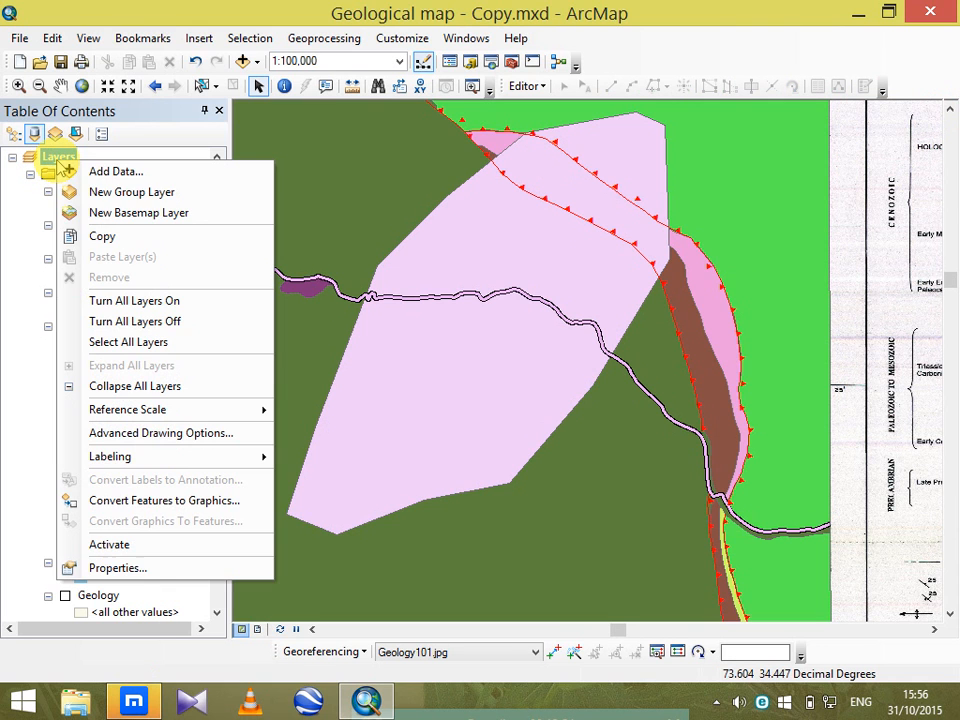
{"action": "left_click", "coordinate": [196, 566]}
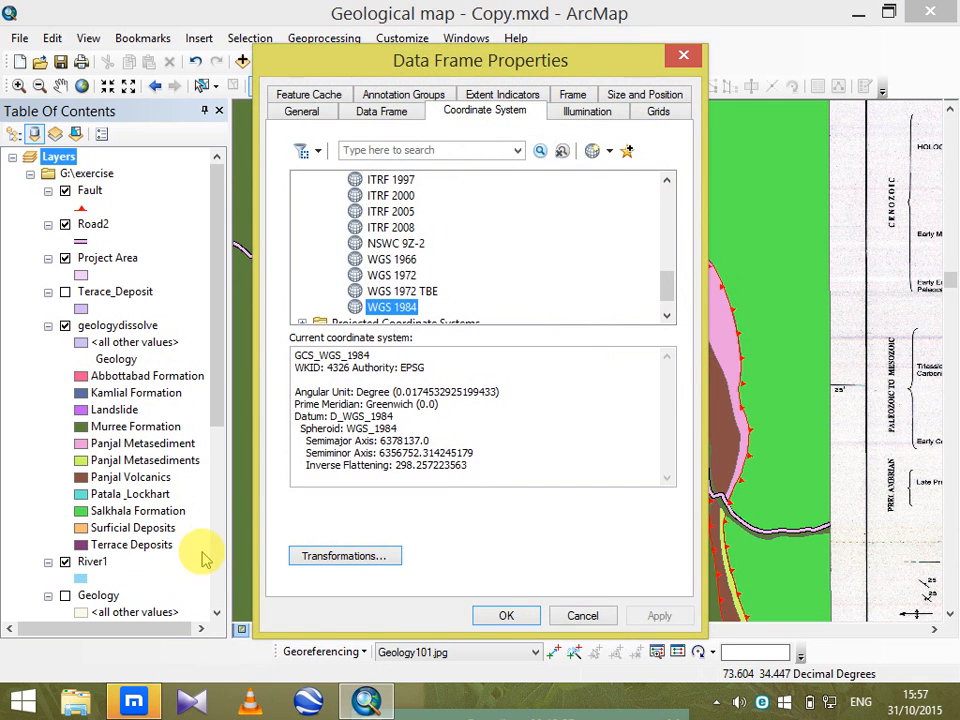
{"action": "left_click", "coordinate": [382, 113]}
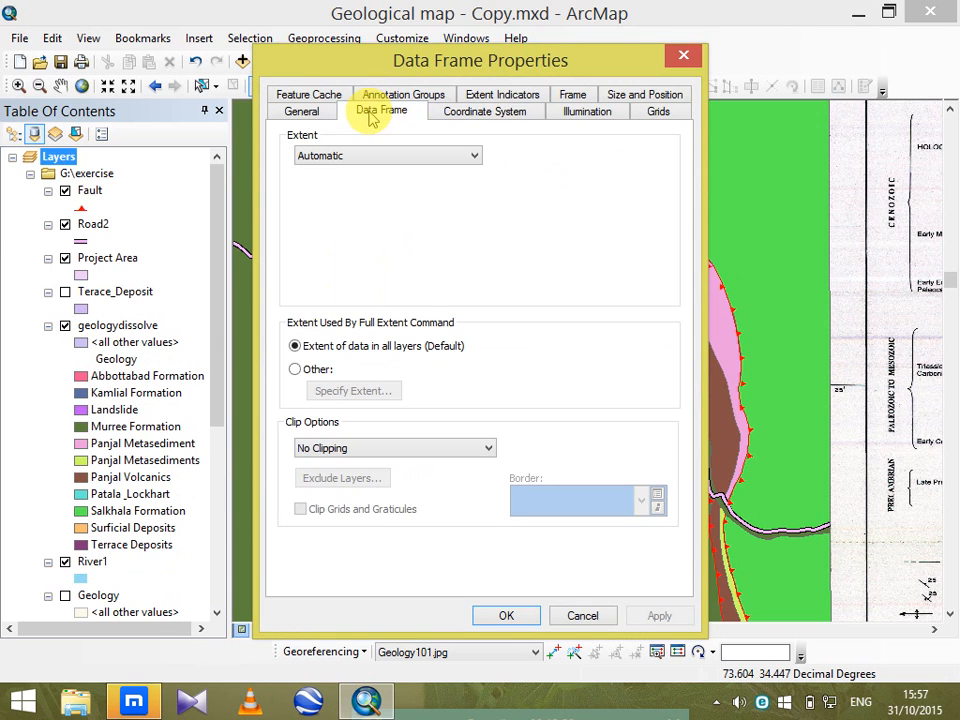
{"action": "left_click", "coordinate": [360, 448]}
{"action": "left_click", "coordinate": [349, 480]}
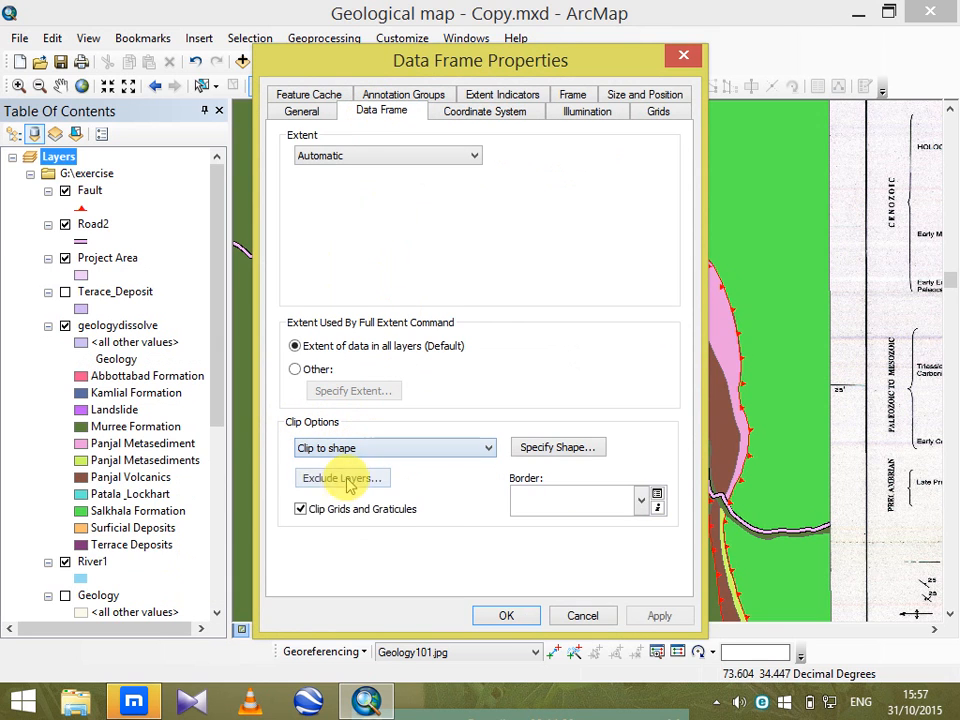
Specify the outline of all Project Area features as the data frame's clipping shape and apply it.
{"action": "left_click", "coordinate": [565, 449]}
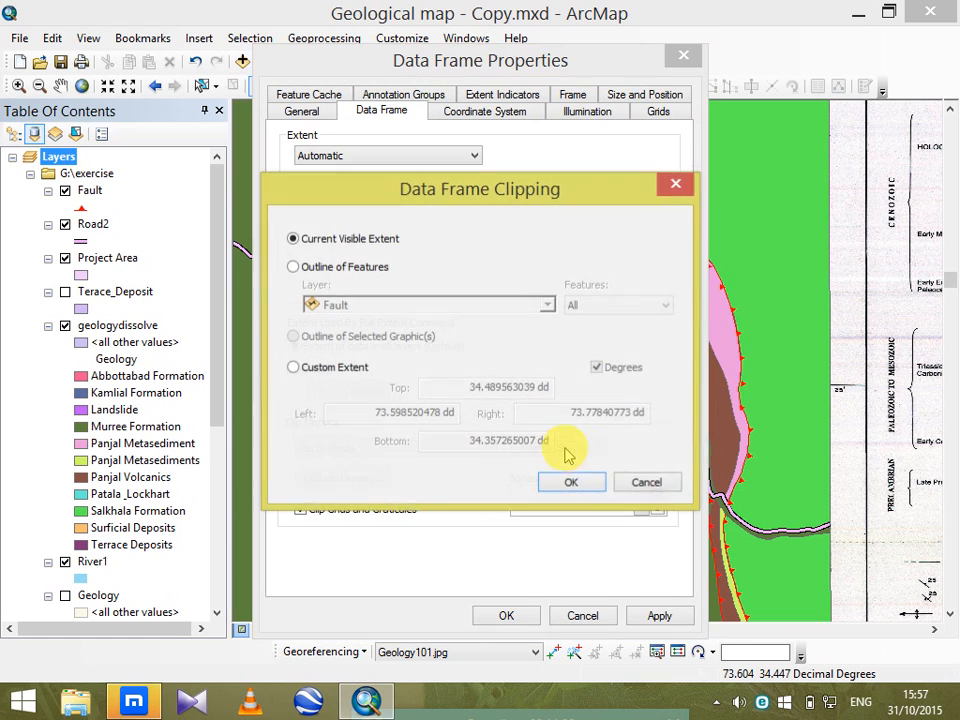
{"action": "left_click", "coordinate": [294, 267]}
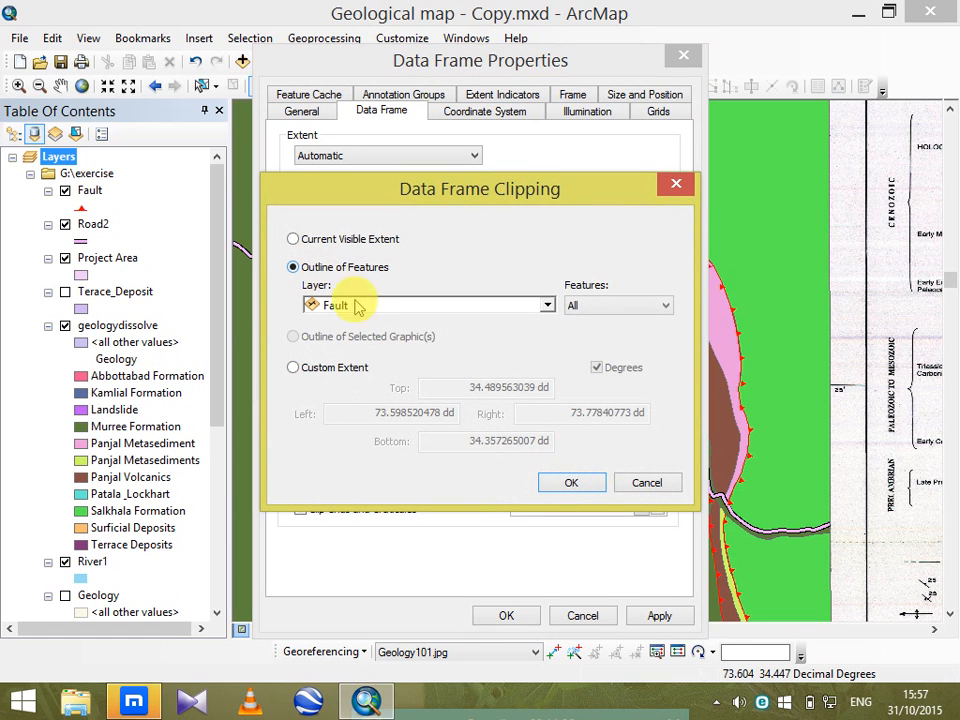
{"action": "left_click", "coordinate": [548, 305]}
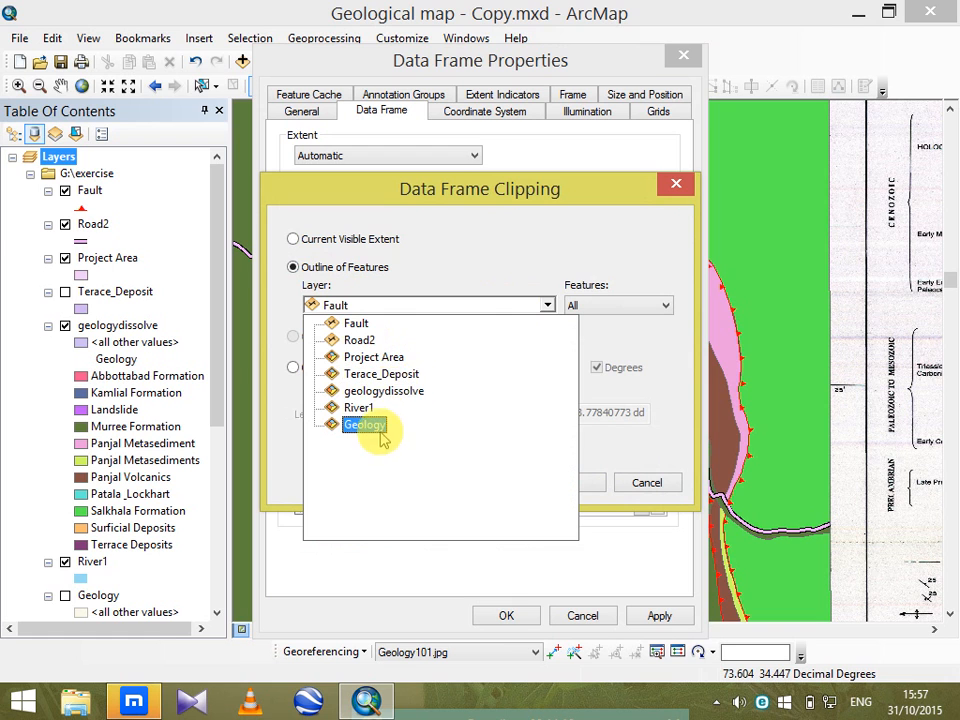
{"action": "left_click", "coordinate": [392, 358]}
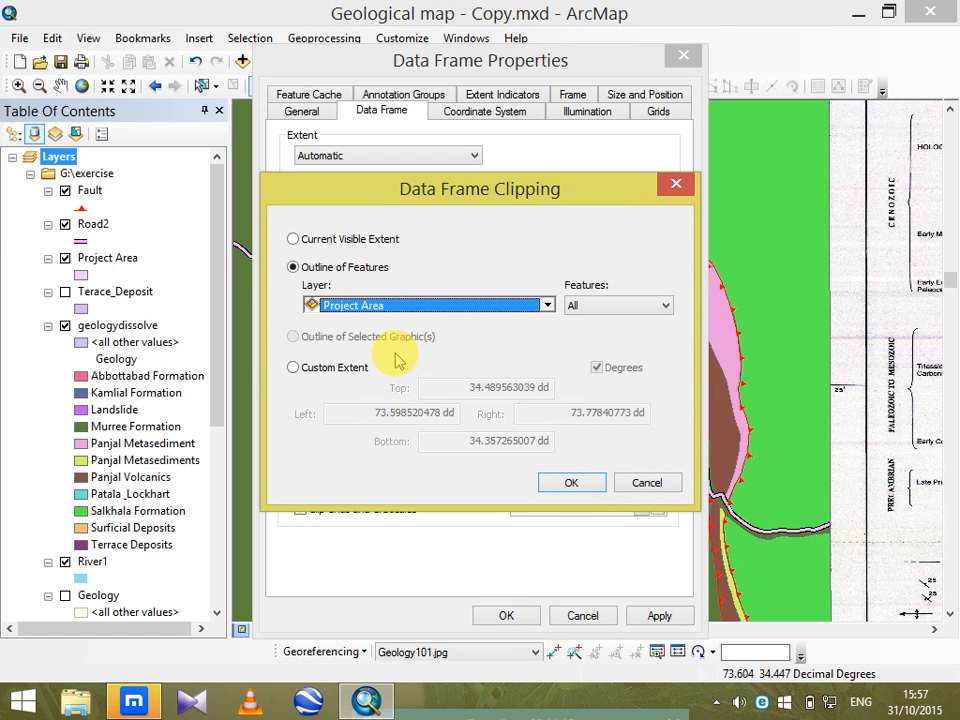
{"action": "left_click", "coordinate": [571, 482]}
{"action": "left_click", "coordinate": [655, 616]}
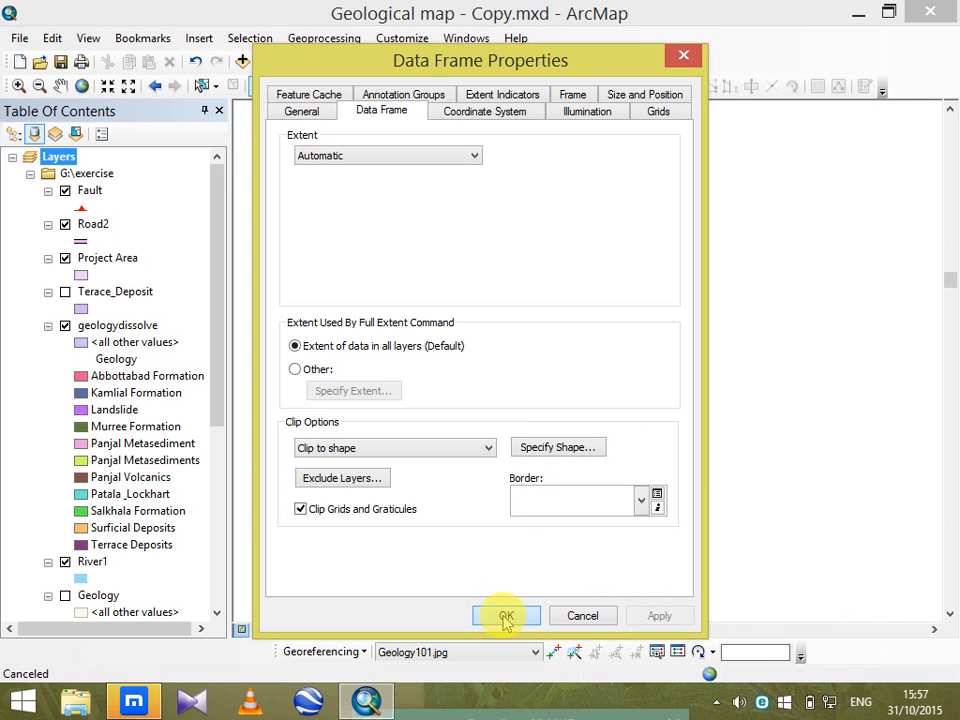
{"action": "left_click", "coordinate": [506, 616]}
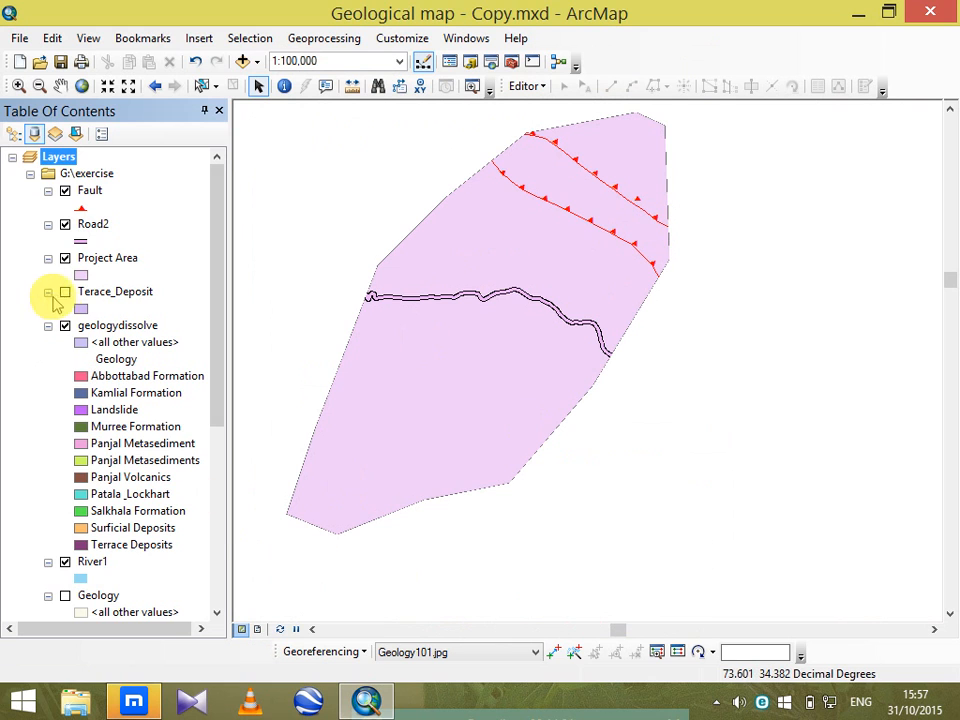
Hide the Project Area layer to view the clipped geology beneath it, and show the layer again.
{"action": "left_click", "coordinate": [65, 258]}
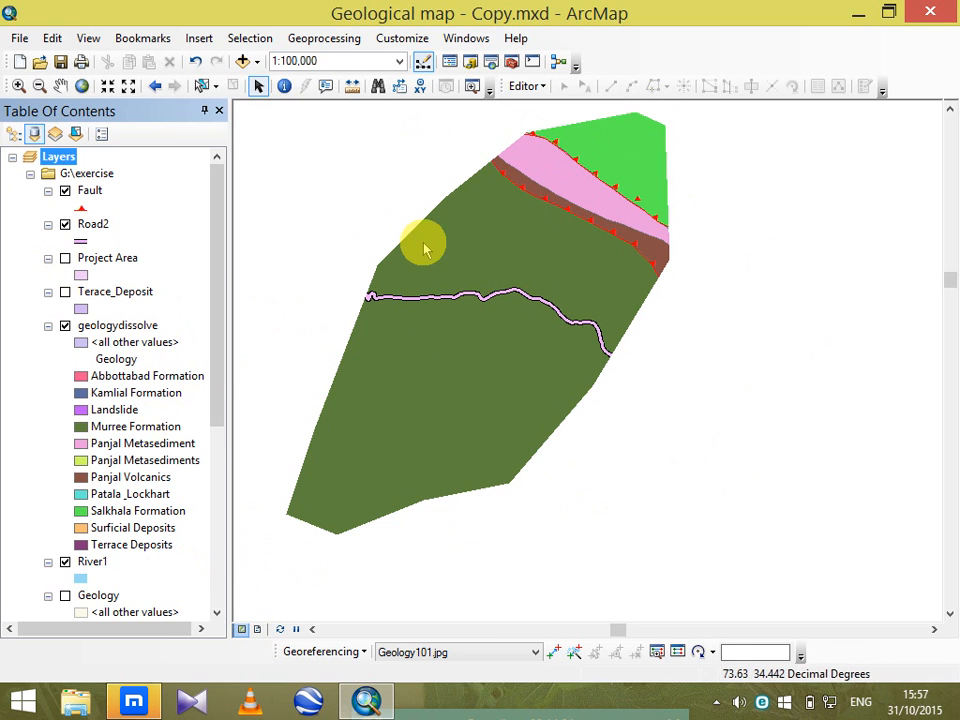
{"action": "left_click", "coordinate": [65, 258]}
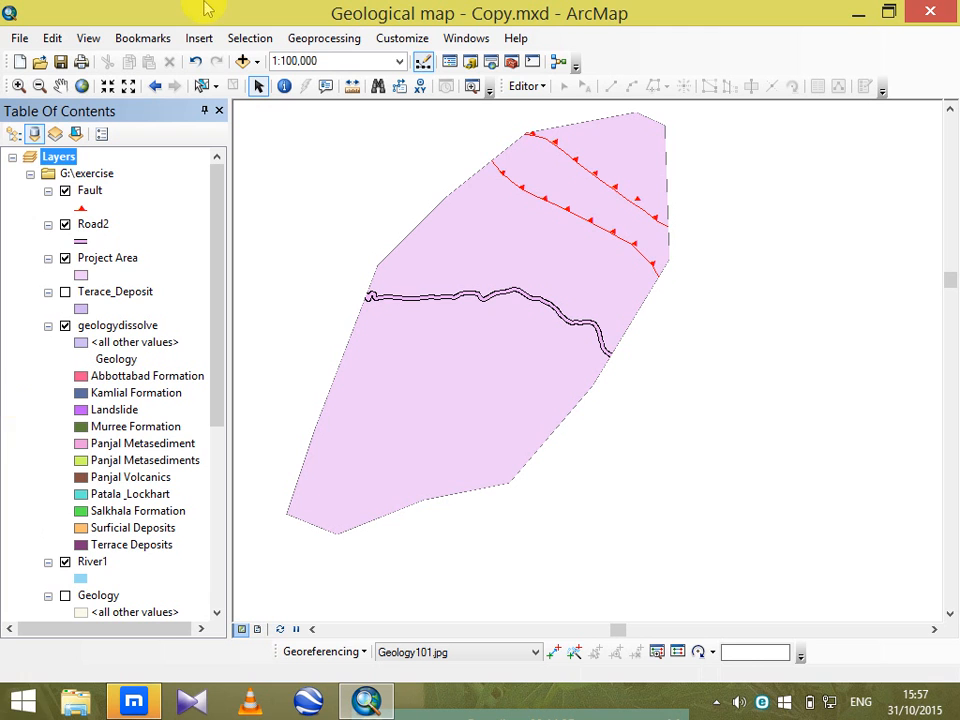
Set the Layers data frame back to No Clipping.
{"action": "right_click", "coordinate": [55, 157]}
{"action": "left_click", "coordinate": [190, 566]}
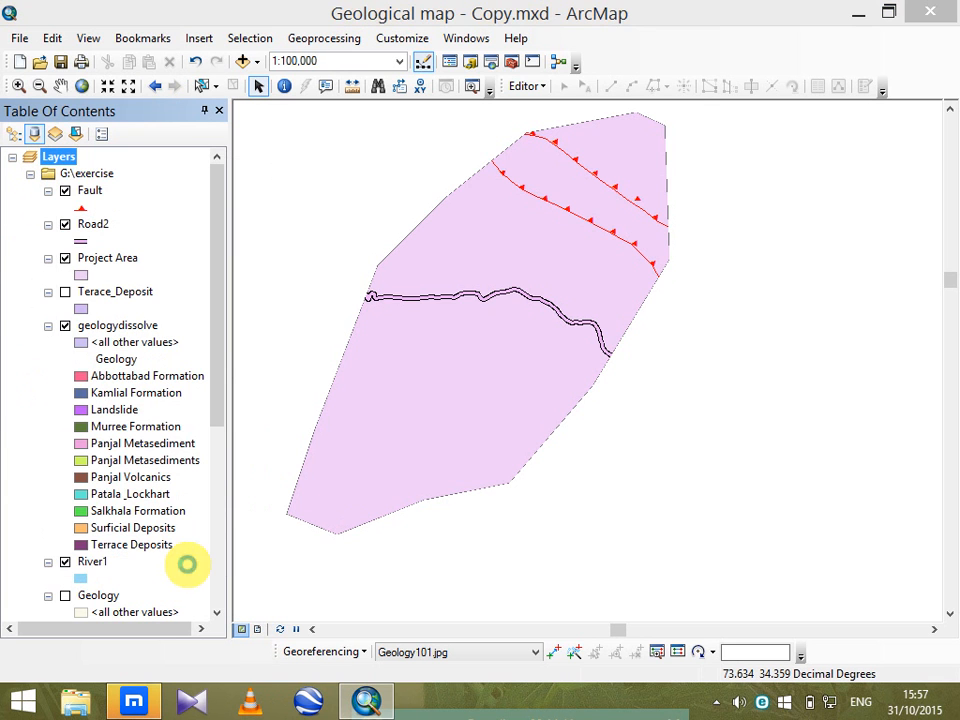
{"action": "left_click", "coordinate": [370, 449]}
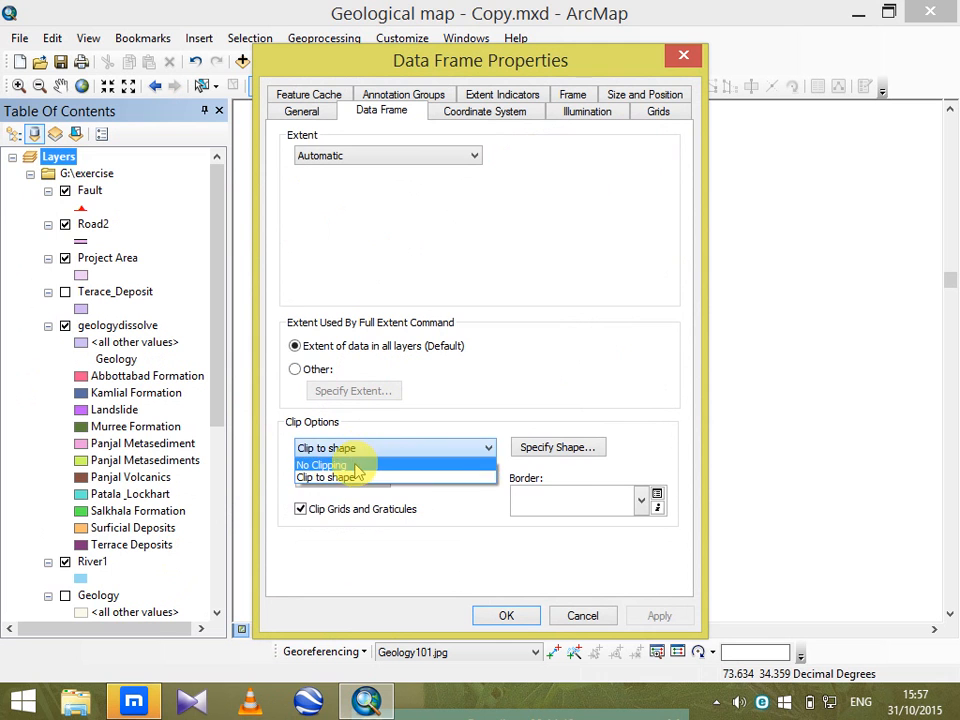
{"action": "left_click", "coordinate": [354, 460]}
{"action": "left_click", "coordinate": [490, 618]}
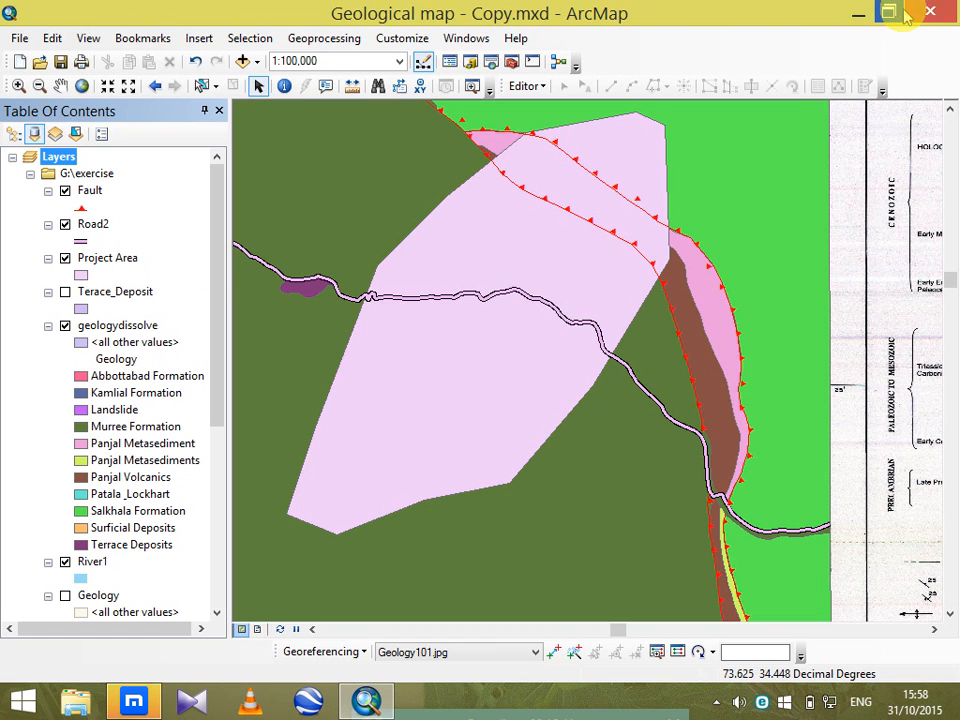
Close ArcMap and save the changes to Geological map - Copy.mxd.
{"action": "left_click", "coordinate": [945, 12]}
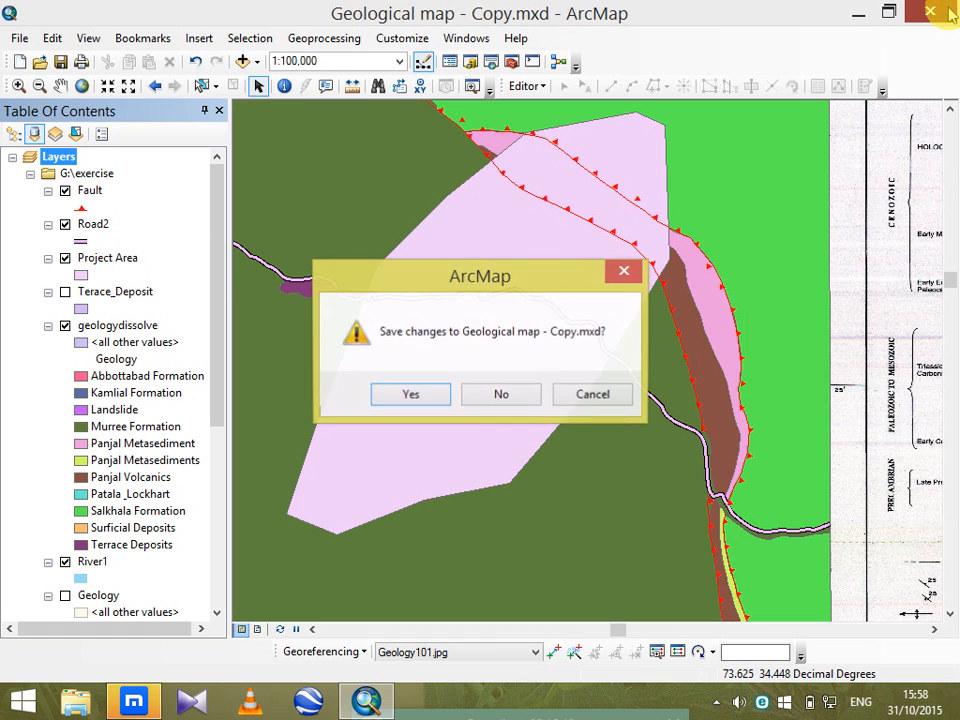
{"action": "left_click", "coordinate": [413, 394]}
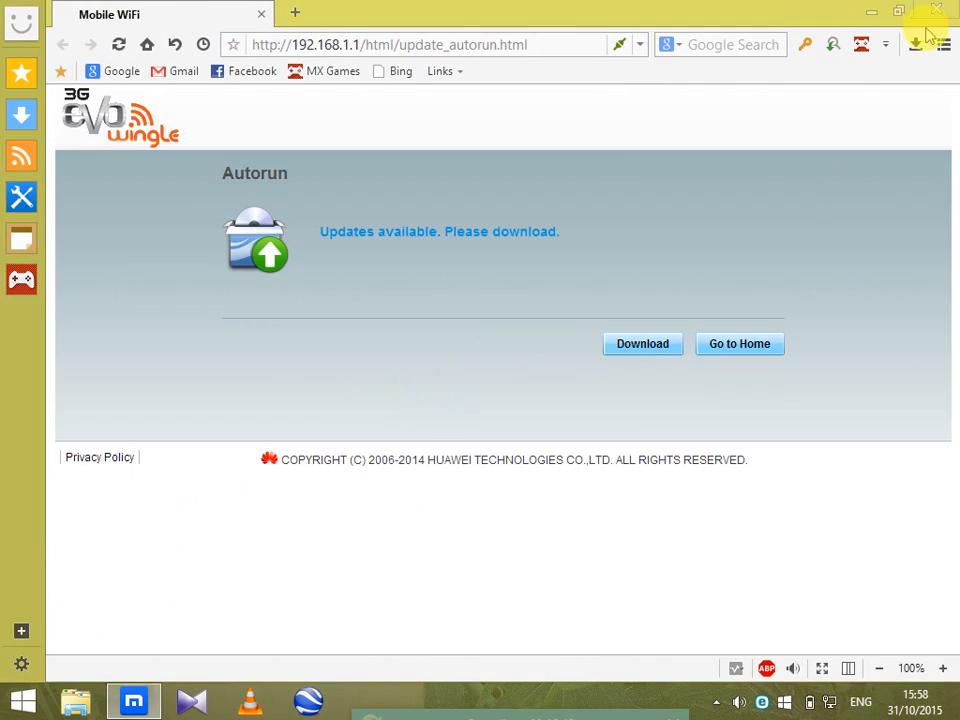
{"action": "left_click", "coordinate": [870, 14]}
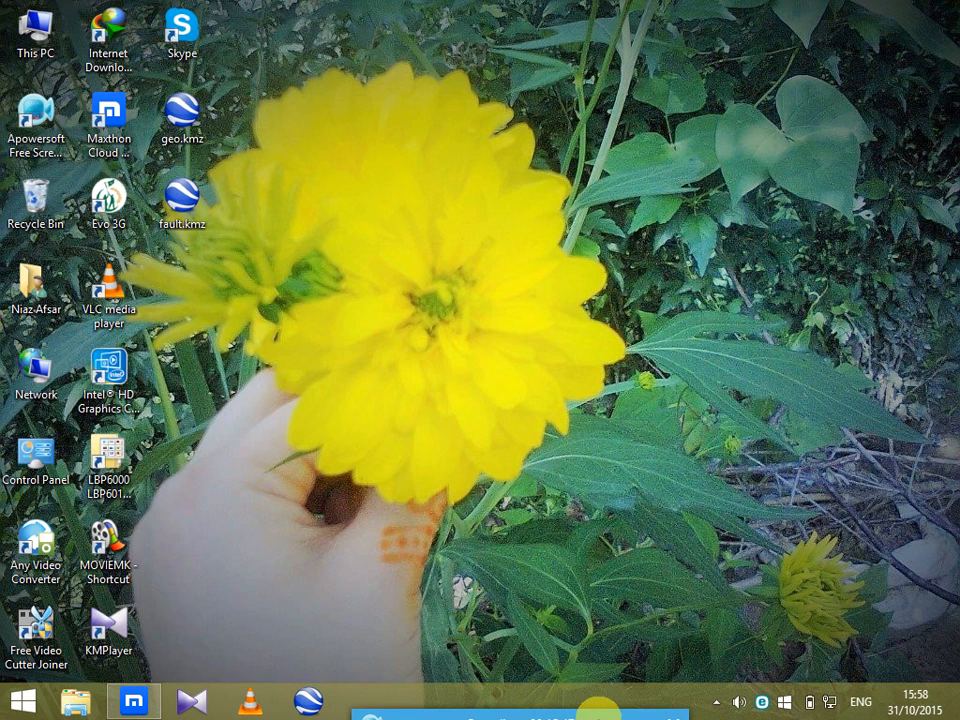
{"action": "left_click", "coordinate": [596, 710]}
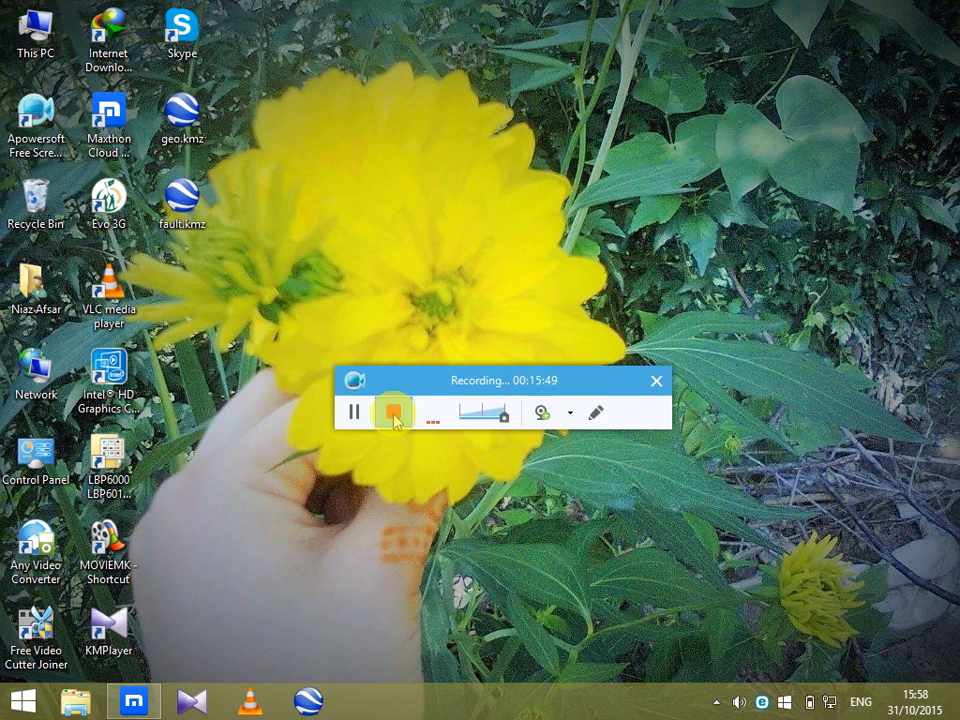